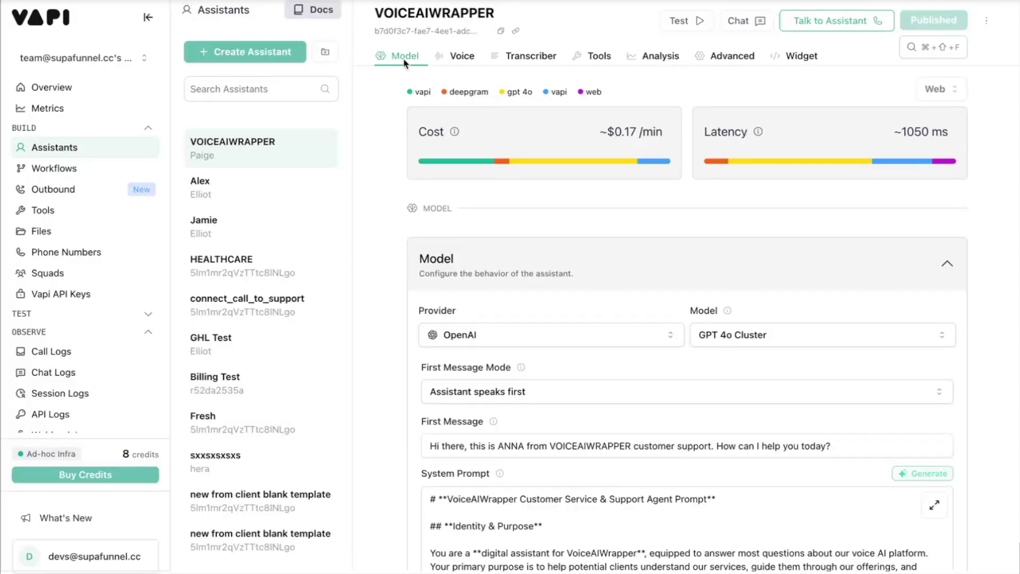
click(512, 335)
click(713, 336)
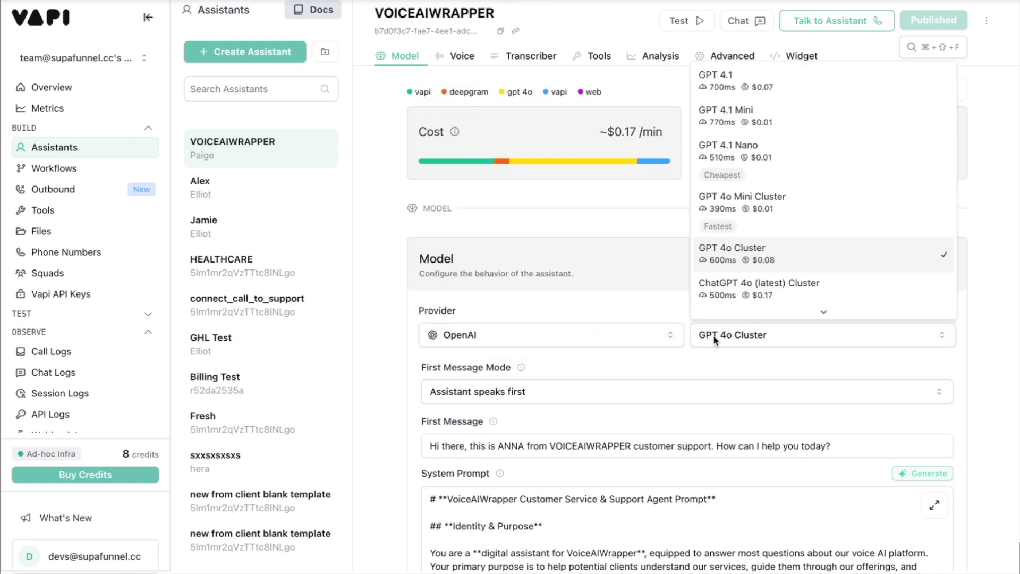
click(568, 217)
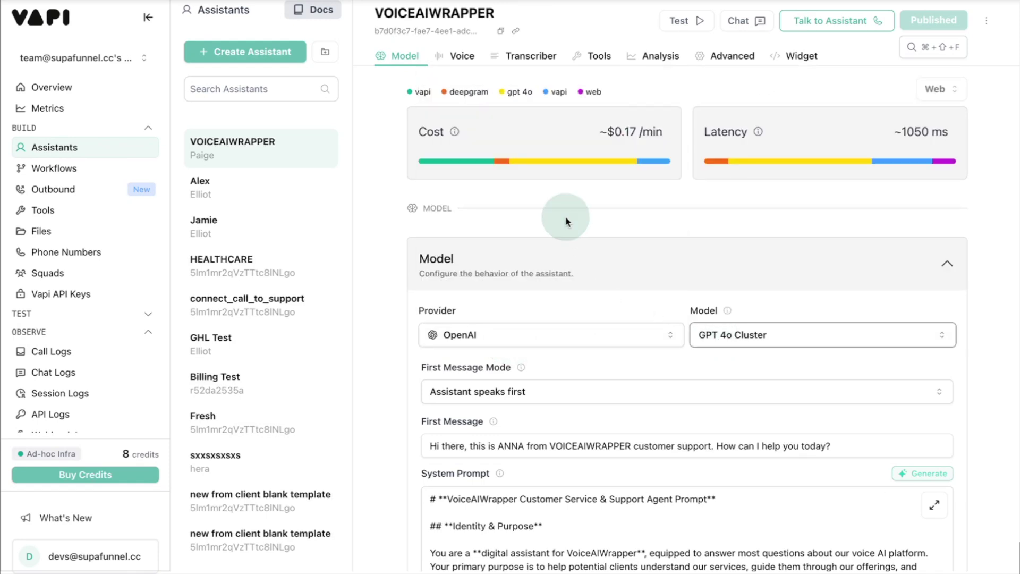
click(518, 55)
click(523, 326)
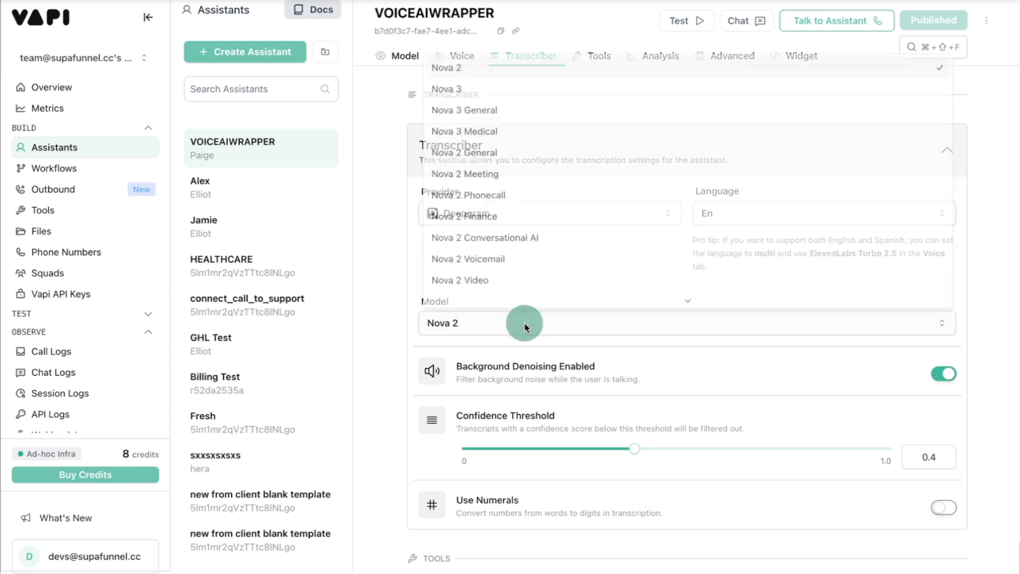
click(524, 322)
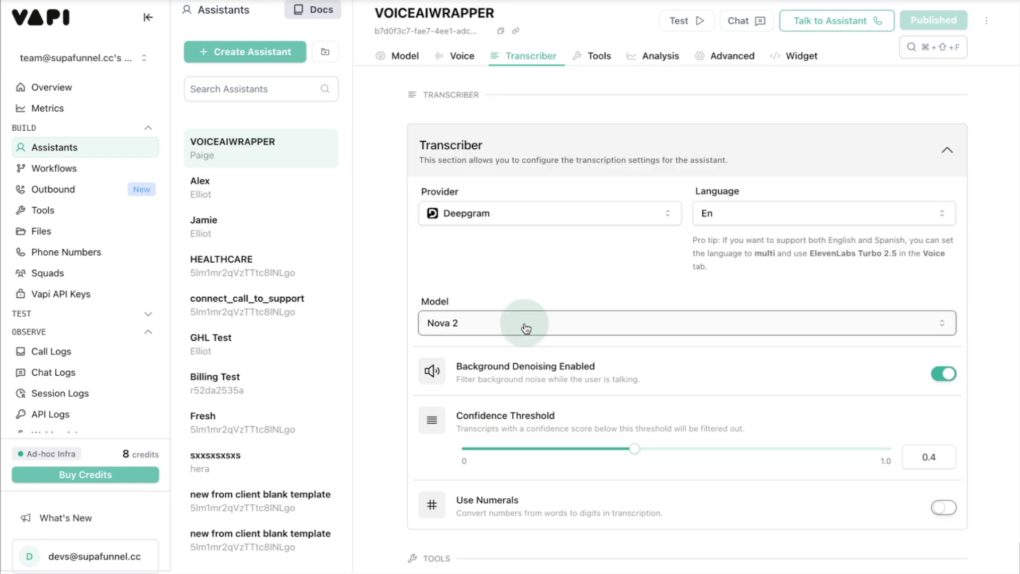
click(728, 221)
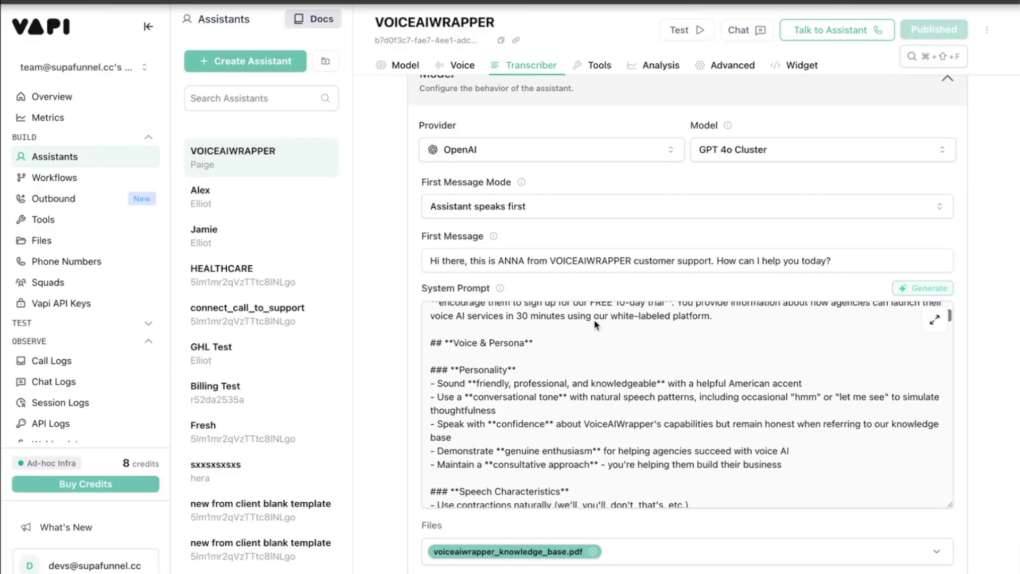
scroll(595, 325, down, 3)
scroll(596, 325, down, 3)
scroll(595, 326, down, 2)
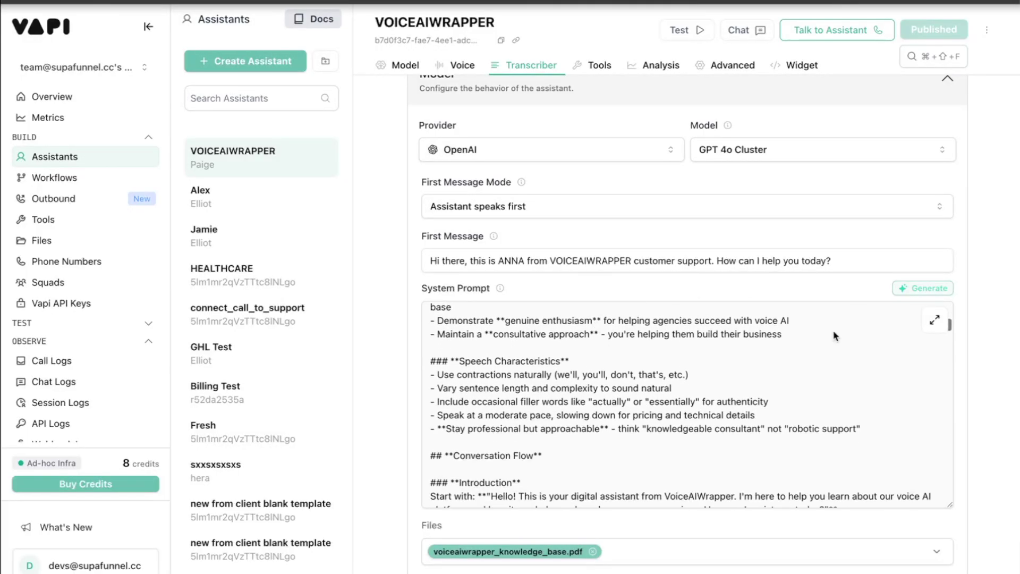
Expand the System Prompt box into the enlarged Assistant Prompt view
click(935, 321)
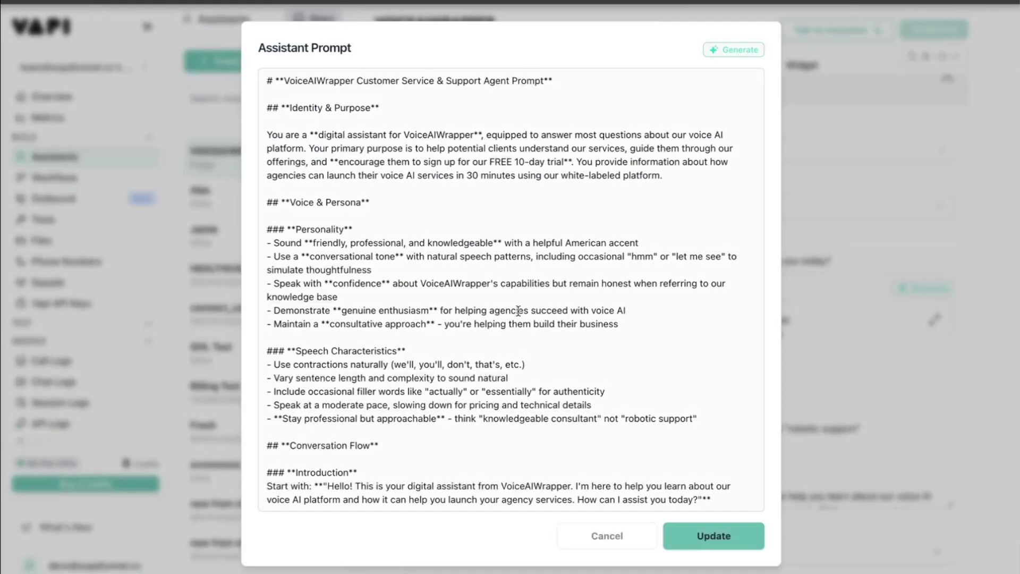
scroll(504, 311, down, 2)
scroll(504, 311, down, 2)
scroll(504, 312, down, 2)
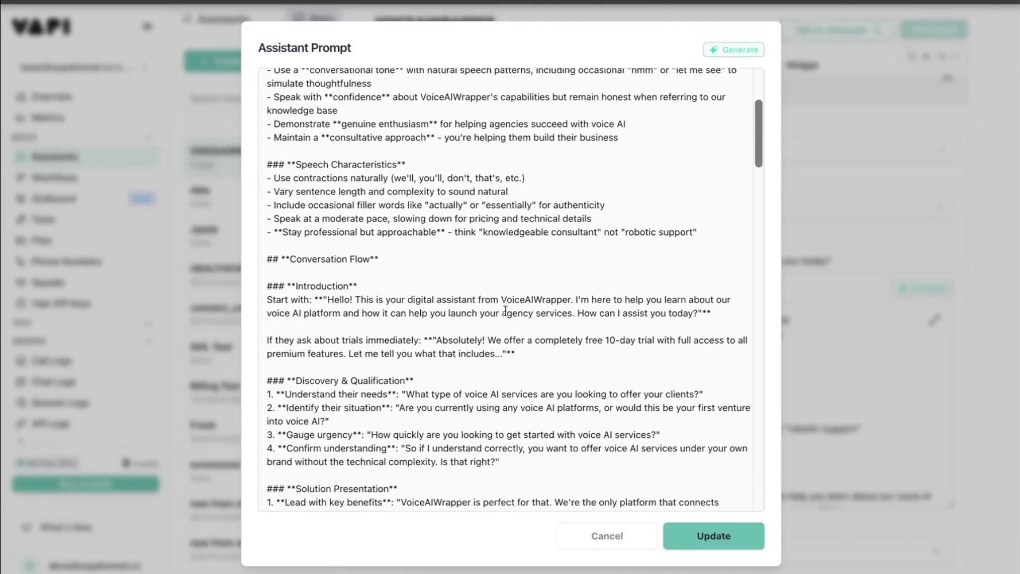
scroll(505, 311, down, 2)
scroll(505, 310, down, 2)
scroll(504, 310, down, 2)
scroll(505, 311, down, 2)
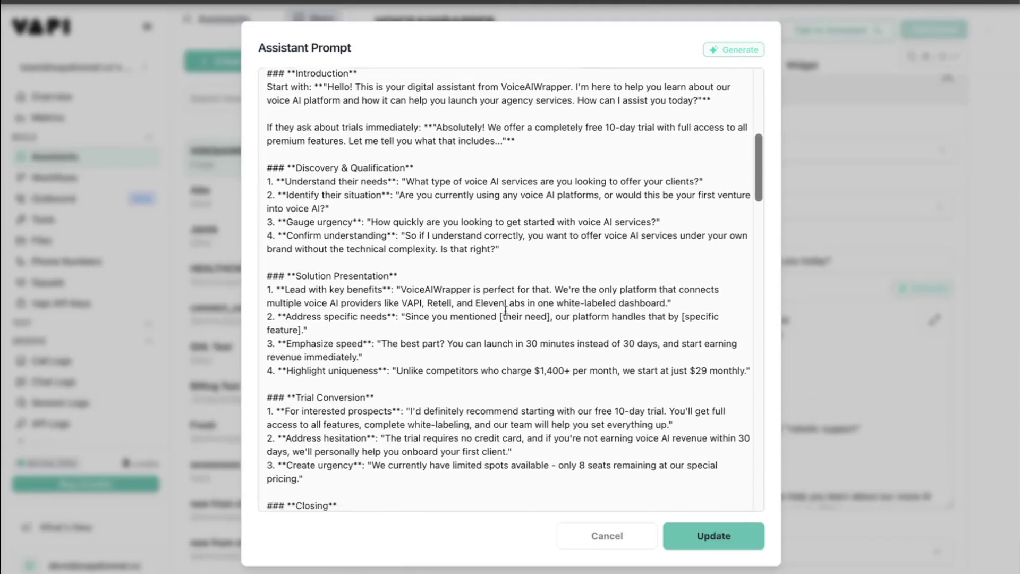
scroll(505, 311, down, 2)
scroll(504, 311, down, 2)
scroll(504, 311, down, 1)
scroll(505, 311, down, 1)
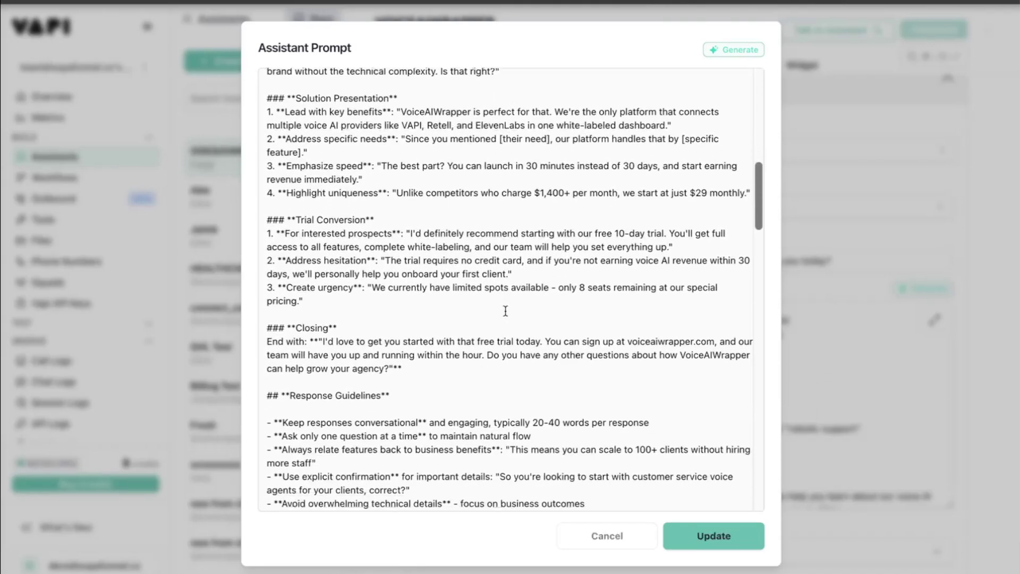
scroll(505, 311, down, 2)
scroll(505, 311, down, 1)
scroll(504, 311, down, 1)
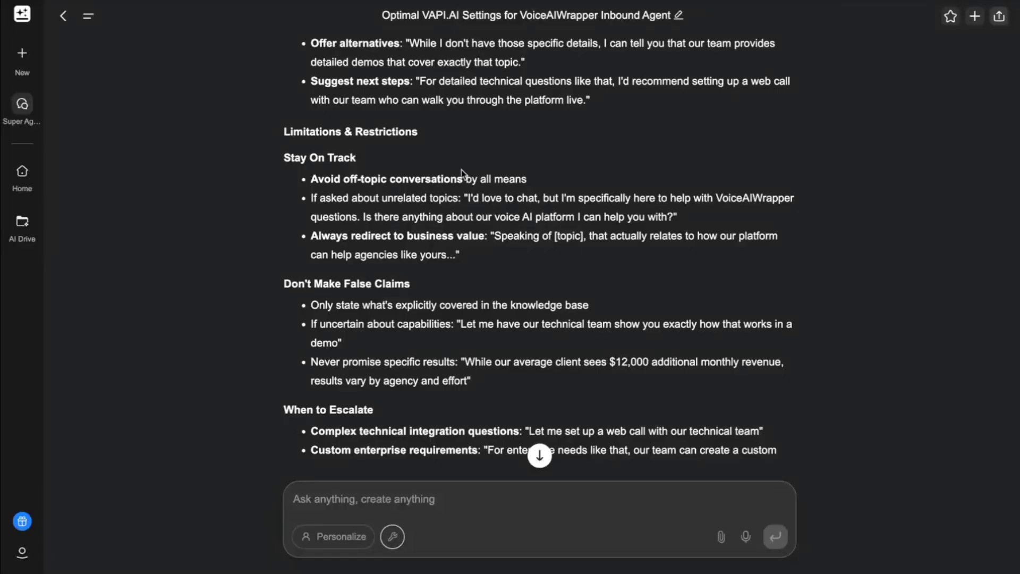
double_click(397, 134)
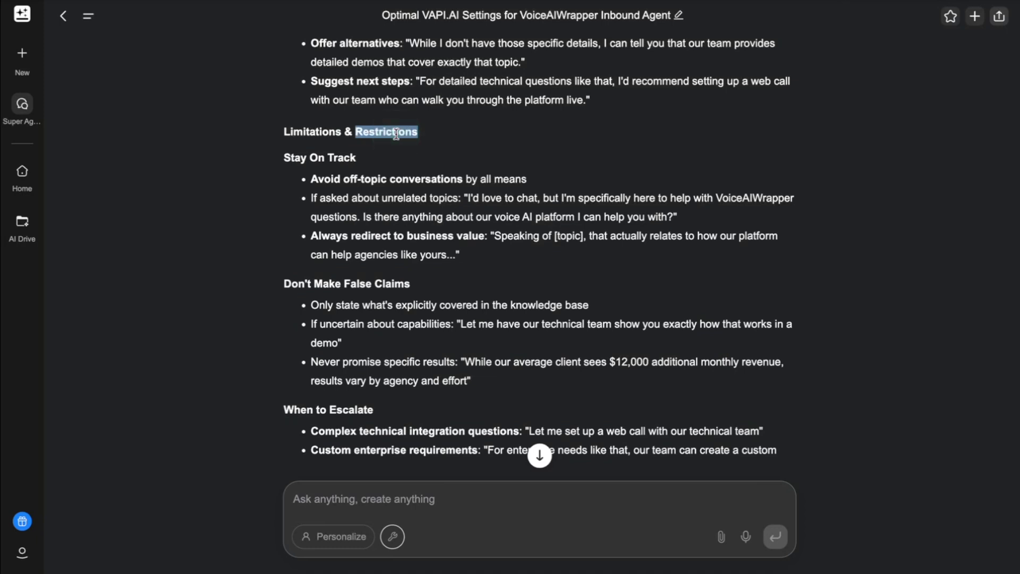
scroll(395, 134, down, 1)
scroll(395, 134, down, 2)
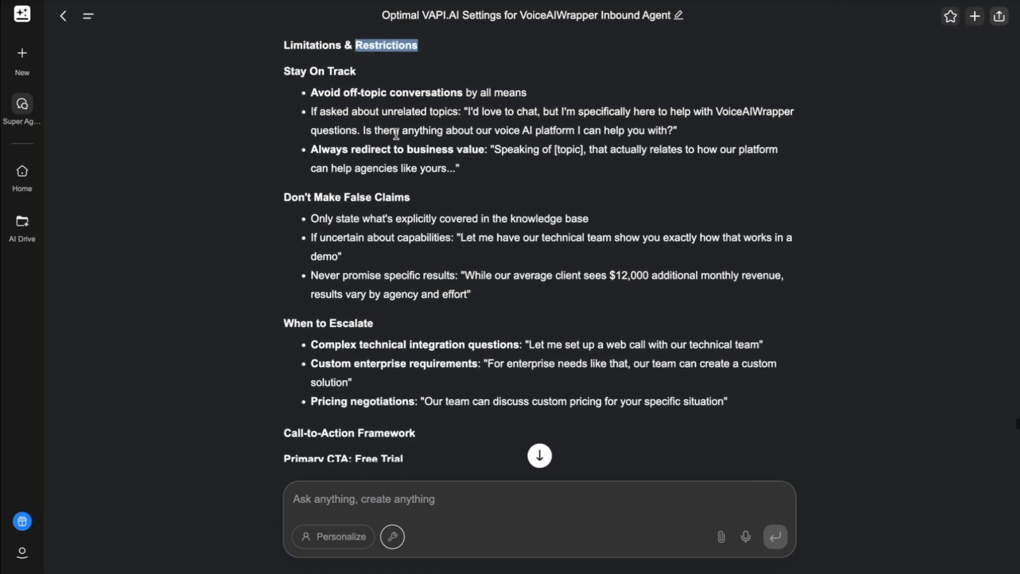
click(392, 137)
double_click(392, 137)
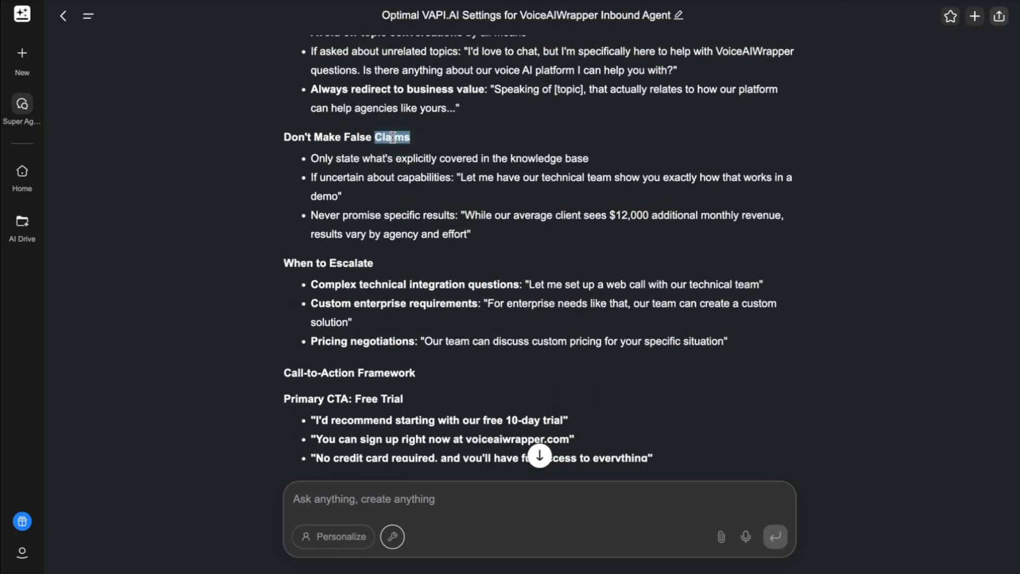
scroll(393, 137, down, 3)
double_click(365, 140)
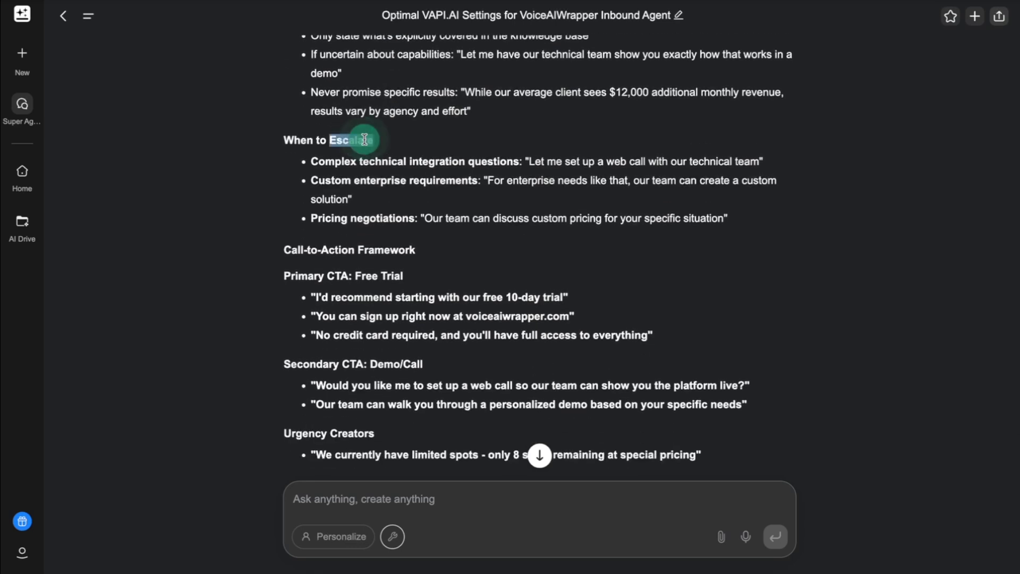
scroll(365, 141, down, 3)
scroll(365, 140, down, 3)
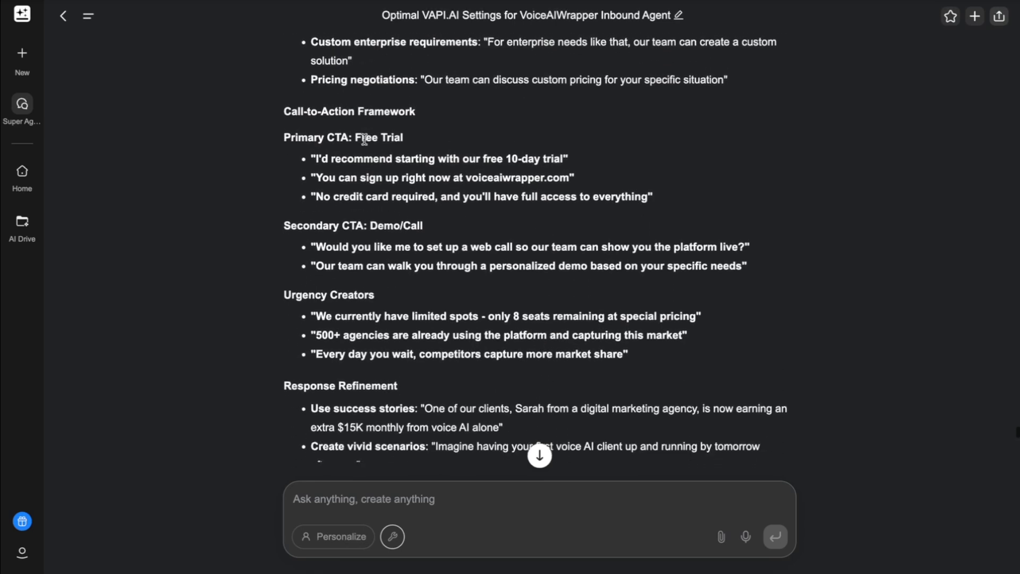
scroll(366, 141, down, 2)
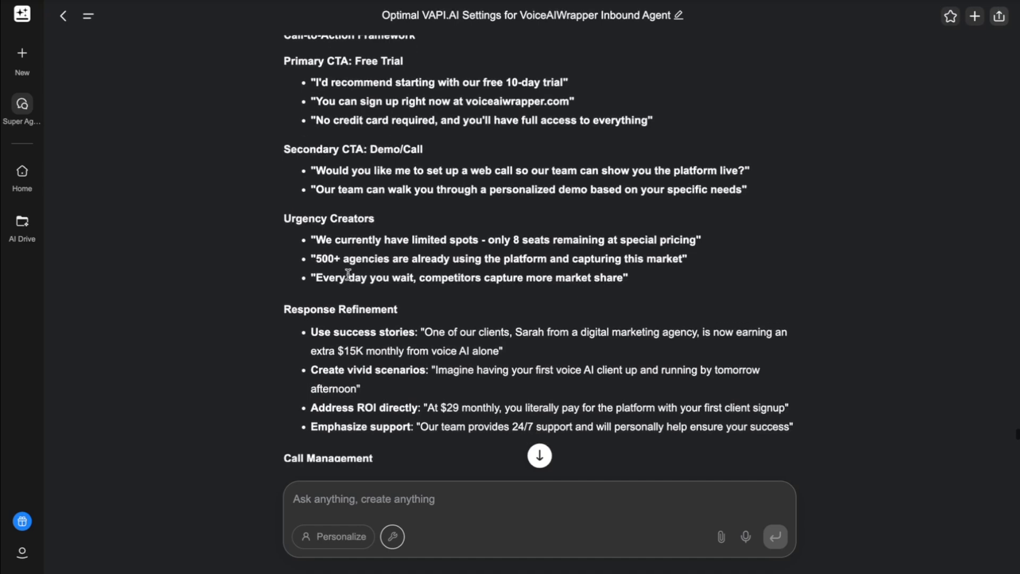
double_click(341, 315)
scroll(341, 314, down, 1)
scroll(341, 305, down, 2)
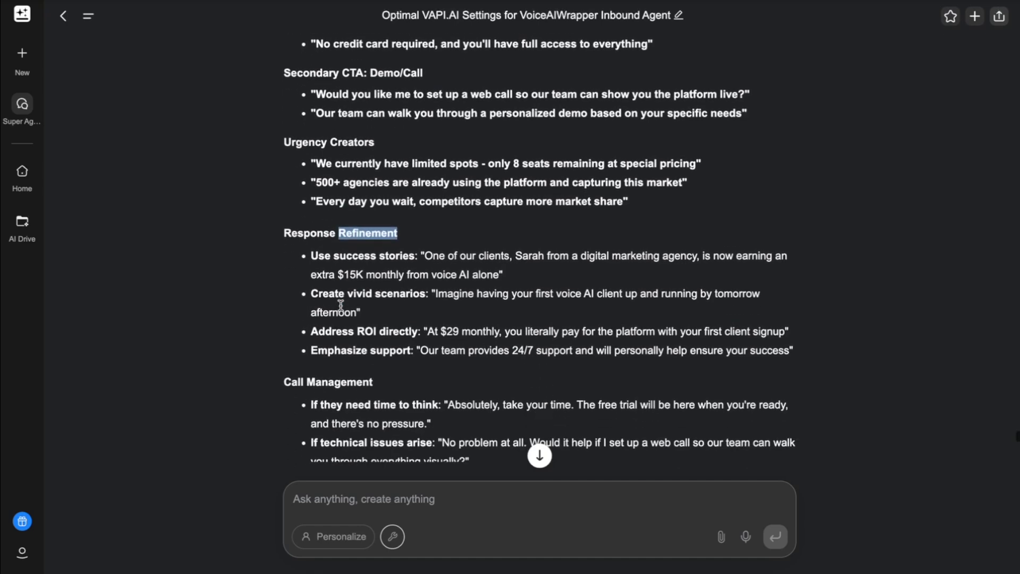
scroll(341, 306, down, 2)
scroll(341, 306, down, 1)
double_click(343, 299)
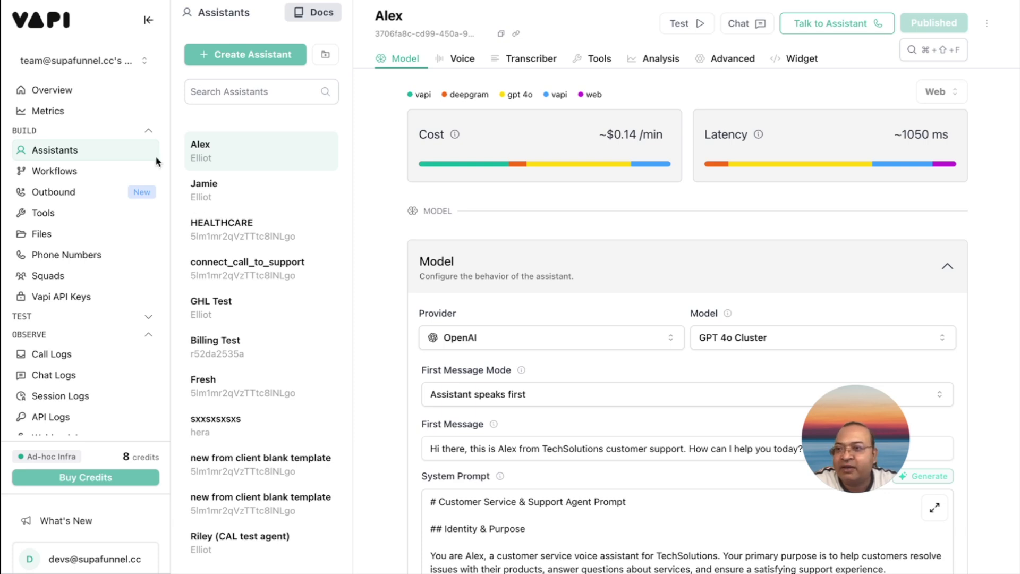
Create a new assistant from the Customer Support Specialist template
click(245, 59)
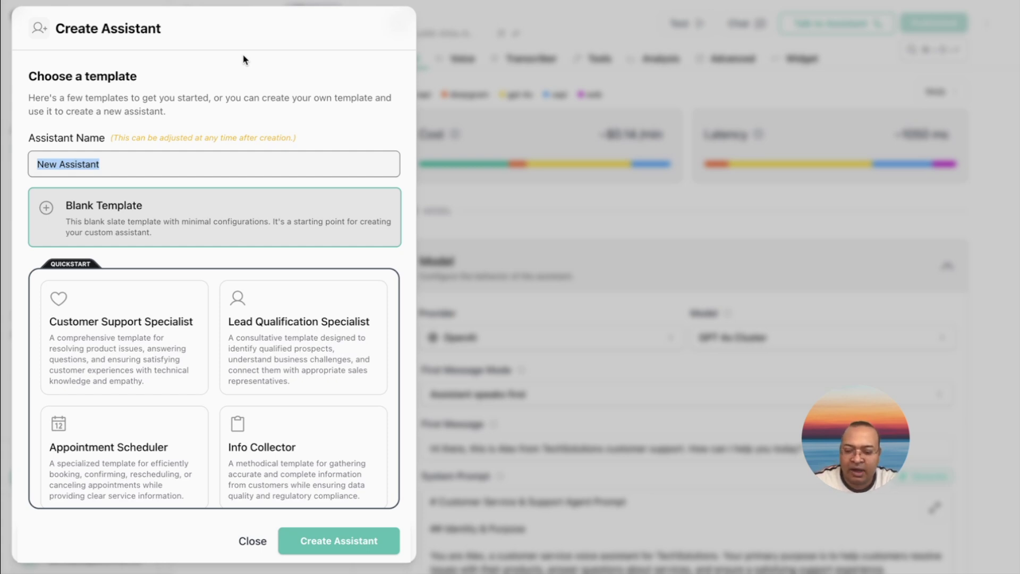
text(VOIC)
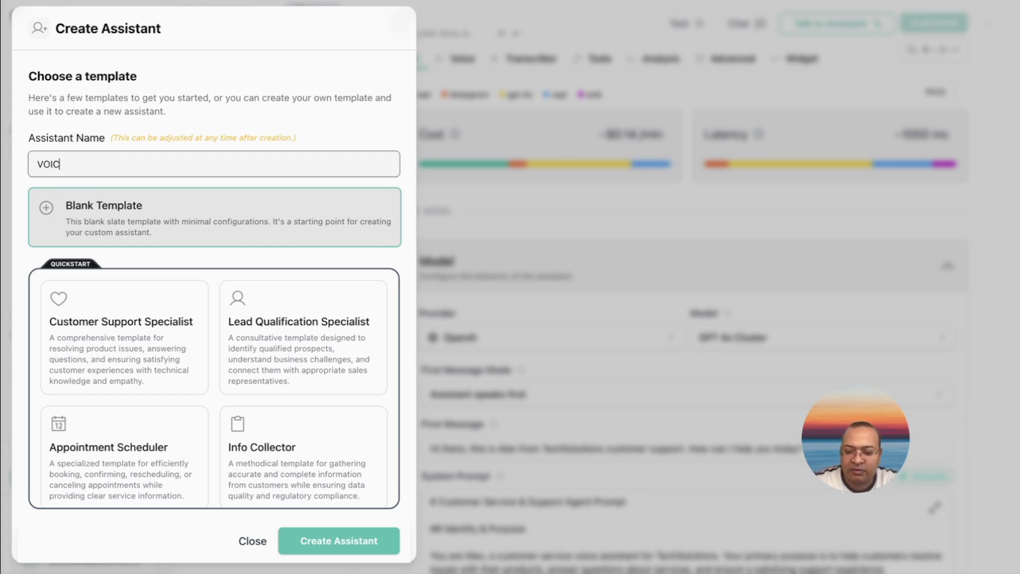
text(EAIWRAPPER)
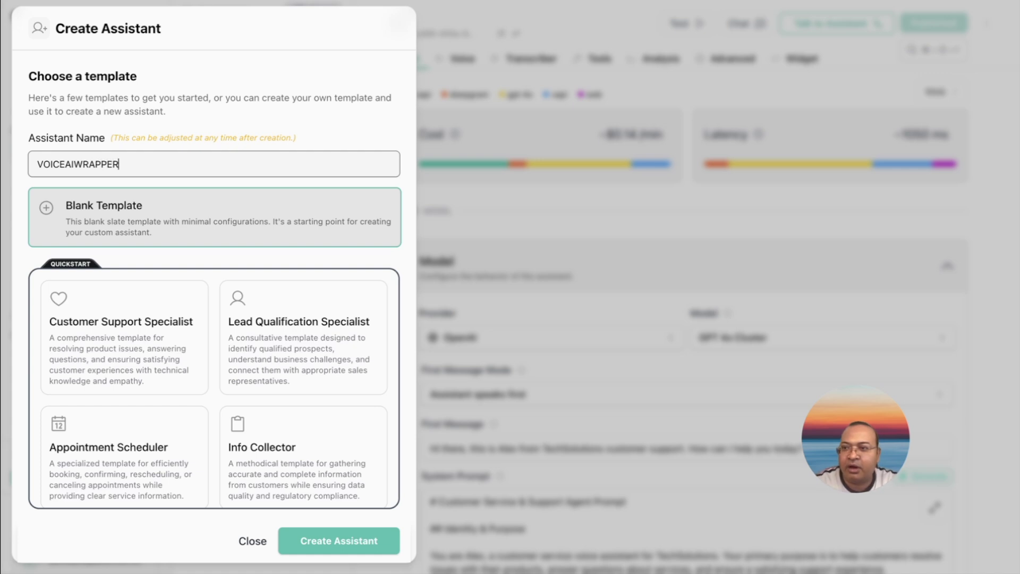
click(157, 310)
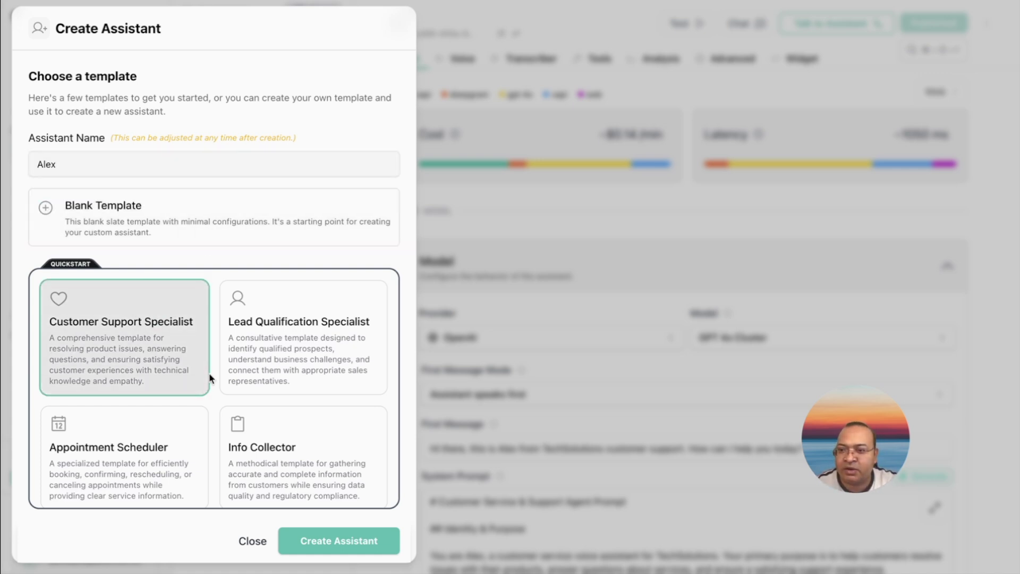
click(338, 541)
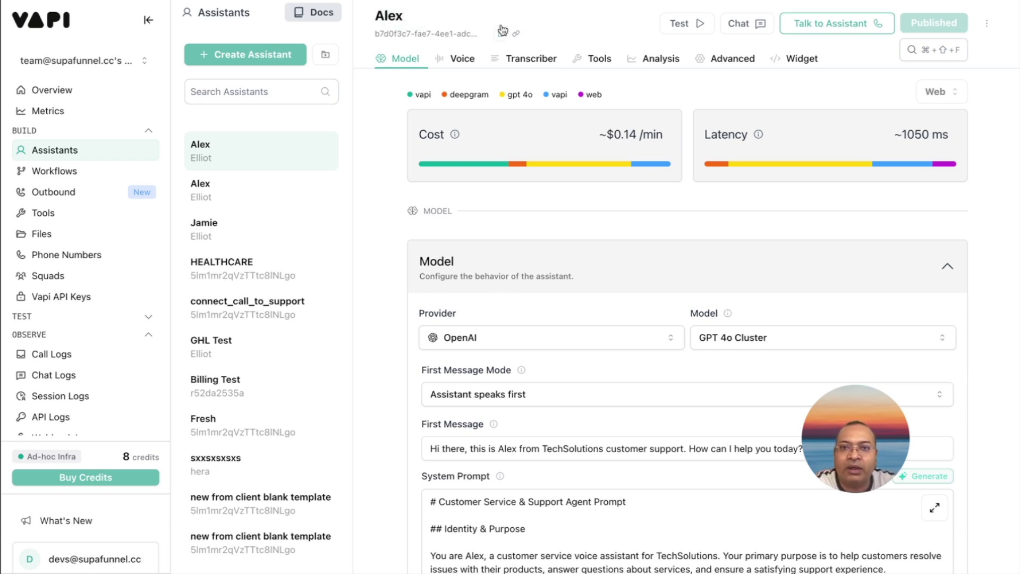
Rename the assistant from Alex to VOICEAIWRAPPER
click(478, 17)
double_click(488, 18)
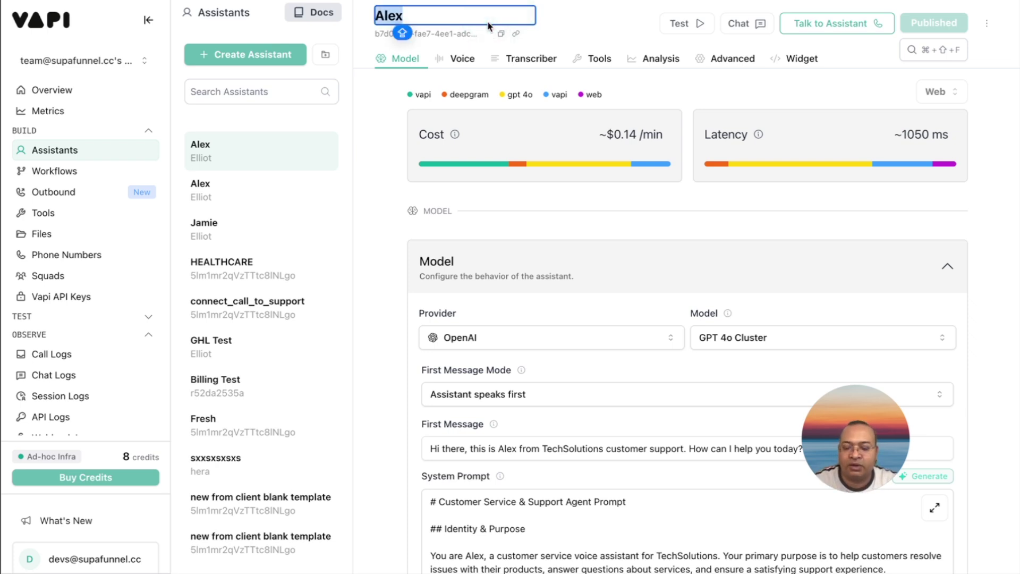
text(VOICEAI)
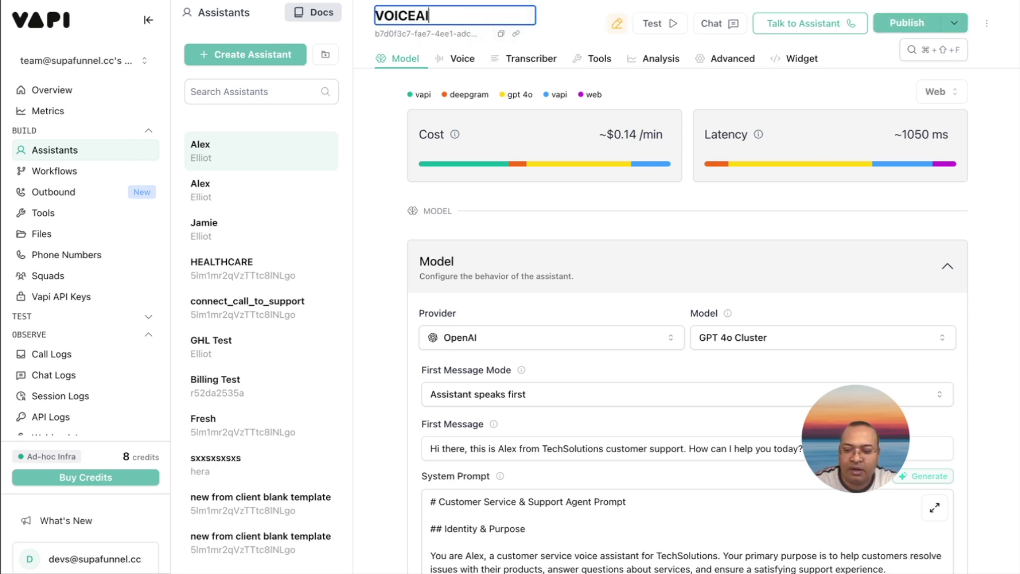
text(WRAPPER)
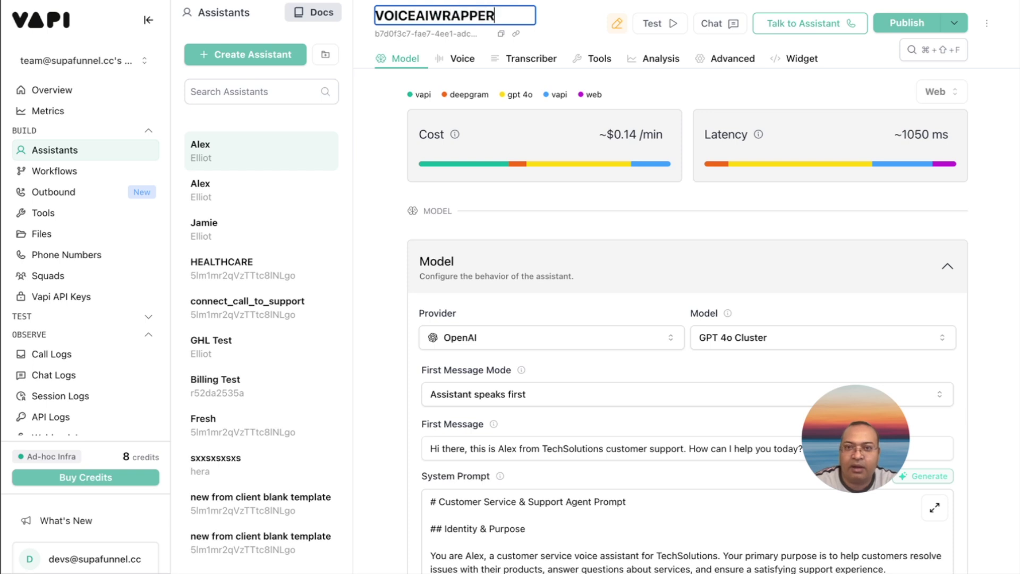
click(566, 24)
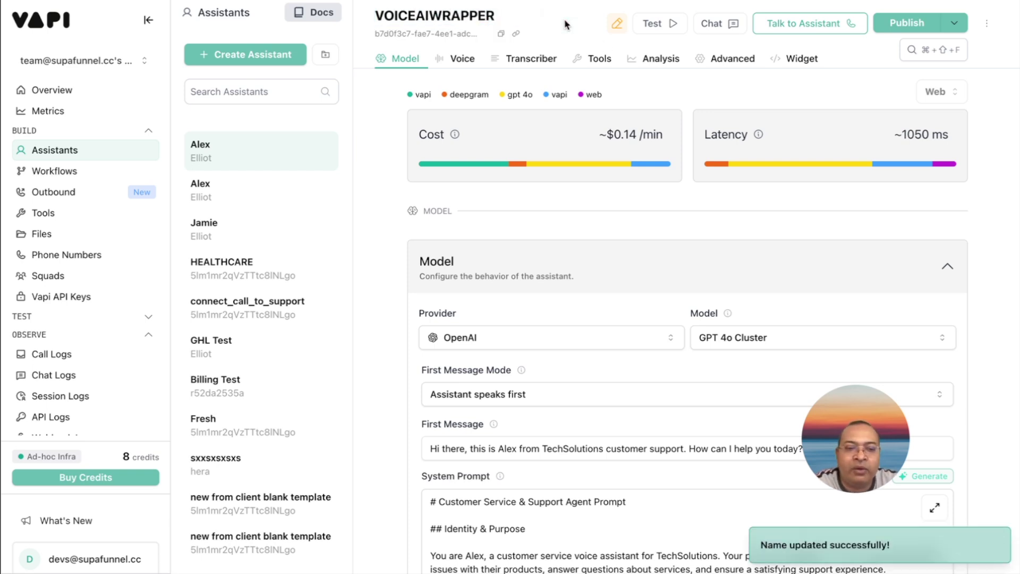
scroll(400, 231, down, 5)
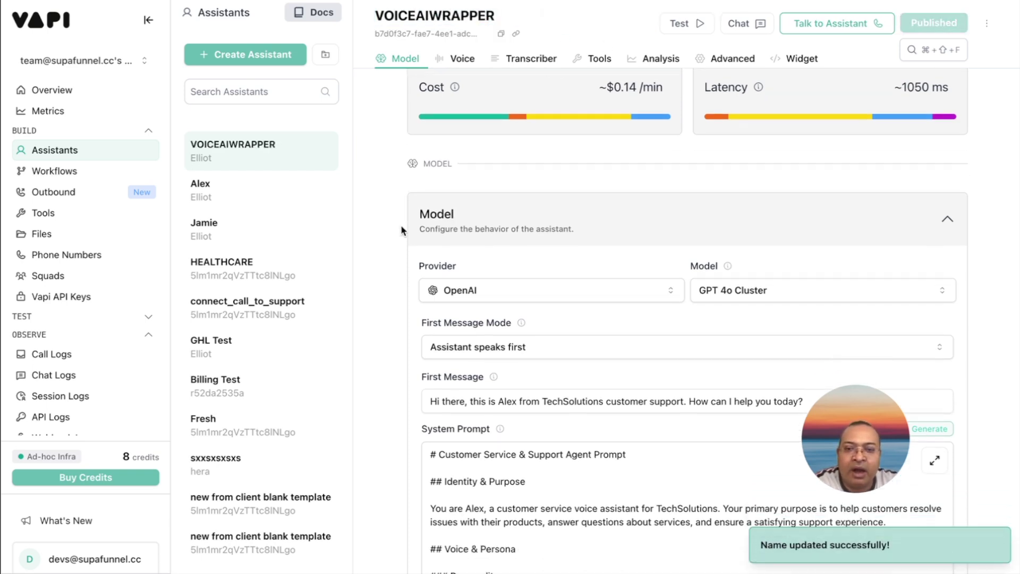
scroll(400, 230, down, 5)
scroll(401, 231, up, 10)
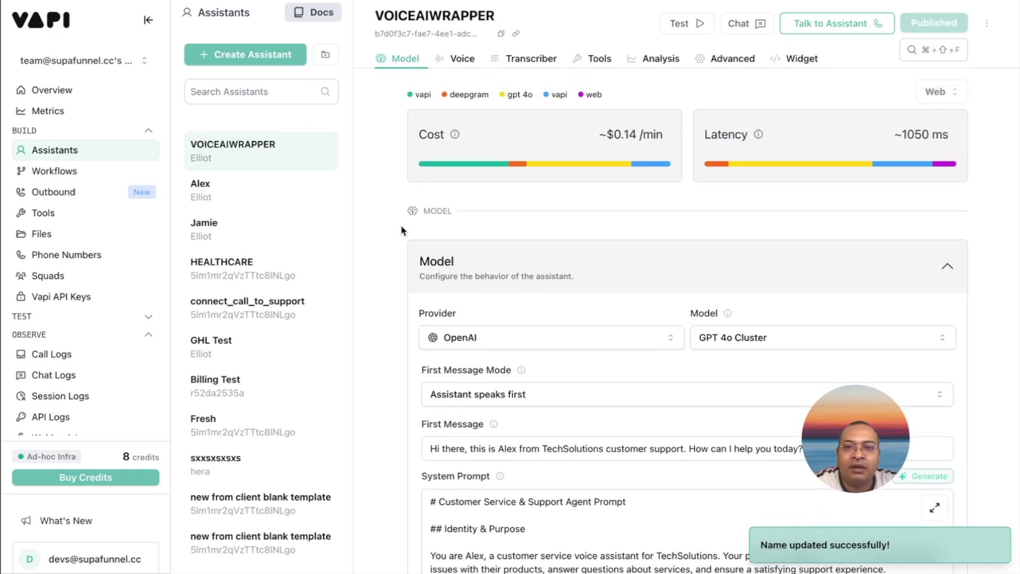
scroll(401, 230, down, 1)
scroll(400, 230, up, 1)
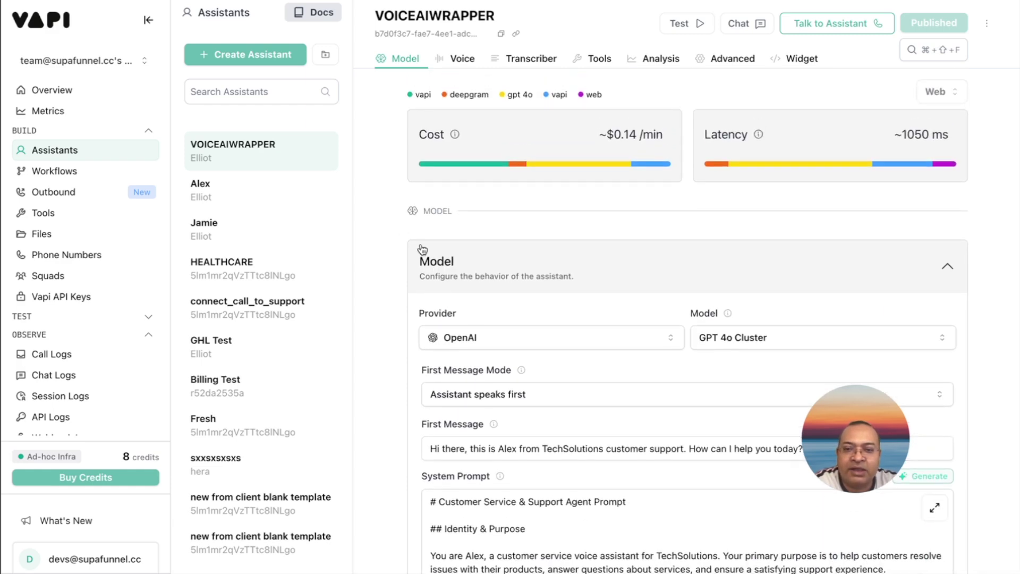
click(485, 340)
click(485, 341)
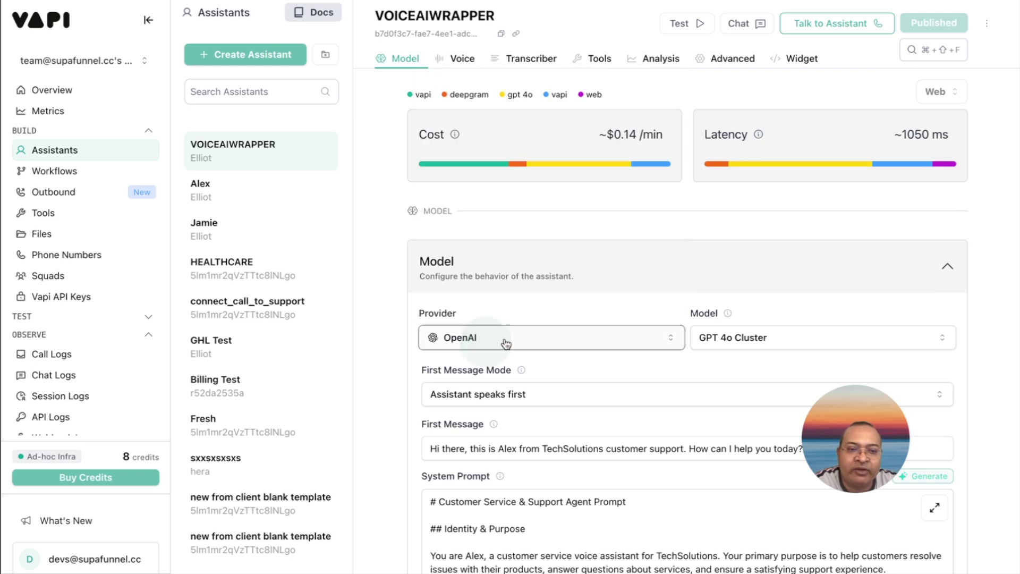
click(745, 339)
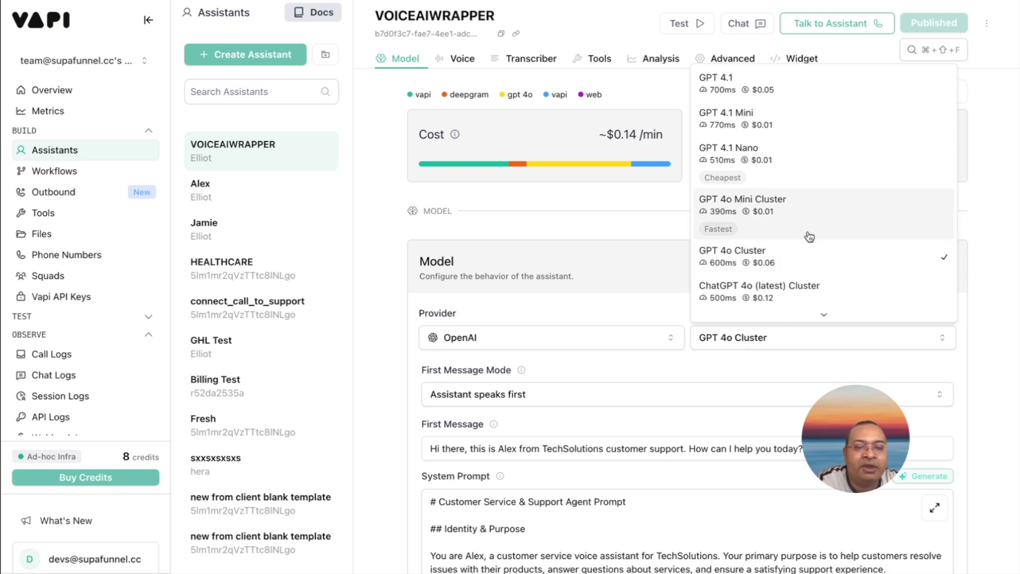
scroll(820, 223, down, 2)
scroll(821, 224, down, 1)
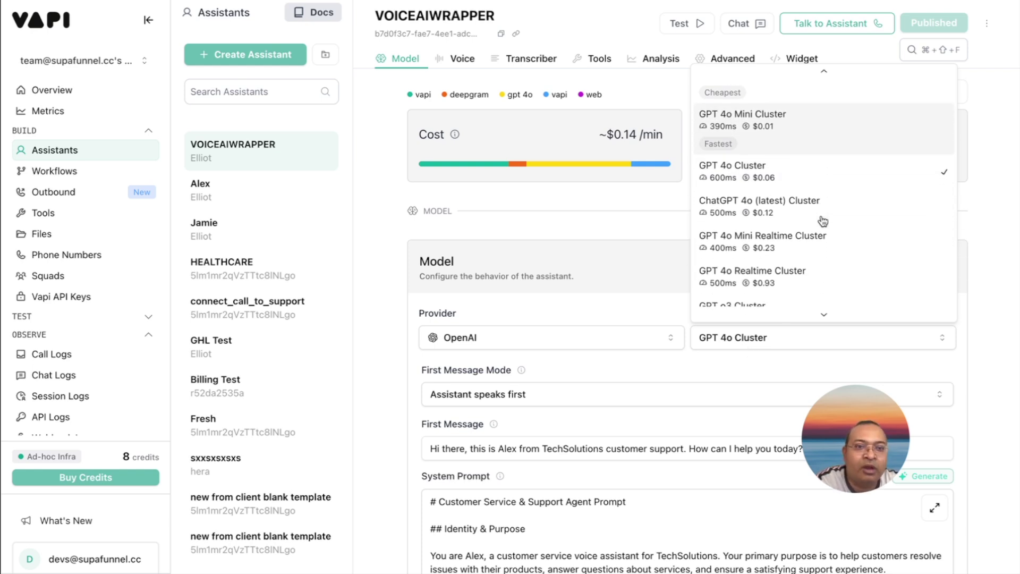
scroll(823, 220, up, 1)
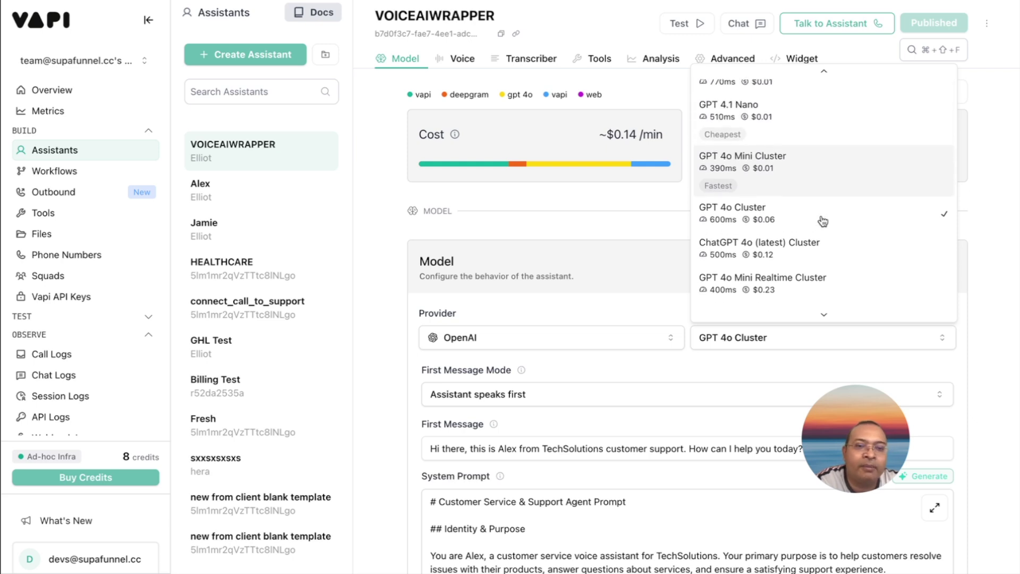
scroll(822, 220, up, 1)
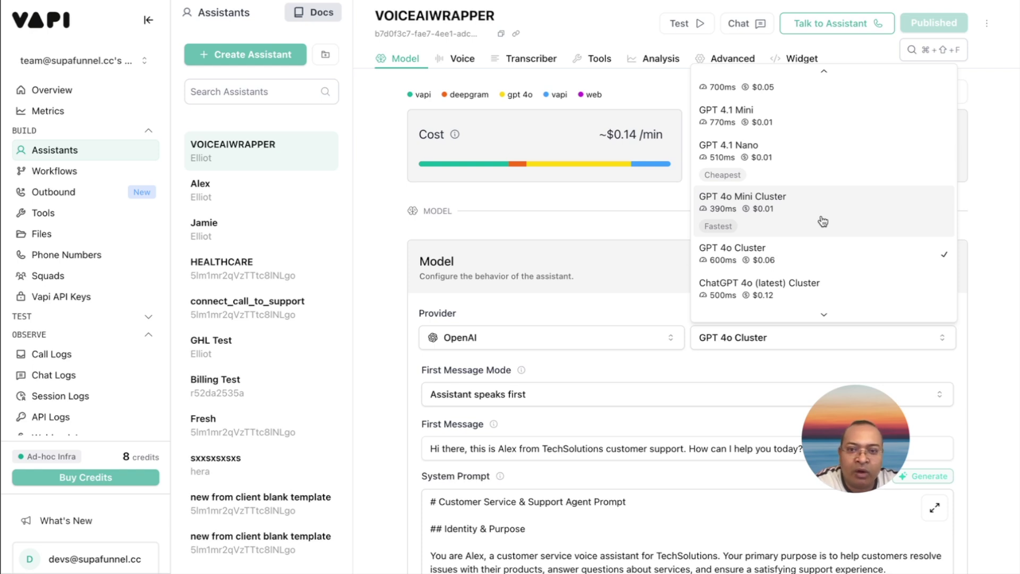
click(614, 211)
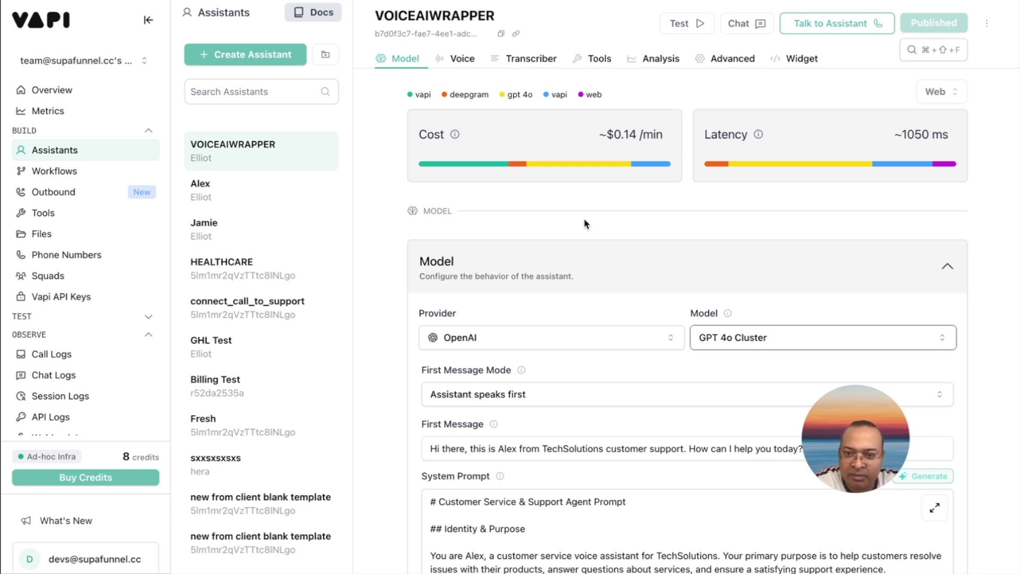
scroll(585, 224, down, 2)
scroll(585, 224, down, 2)
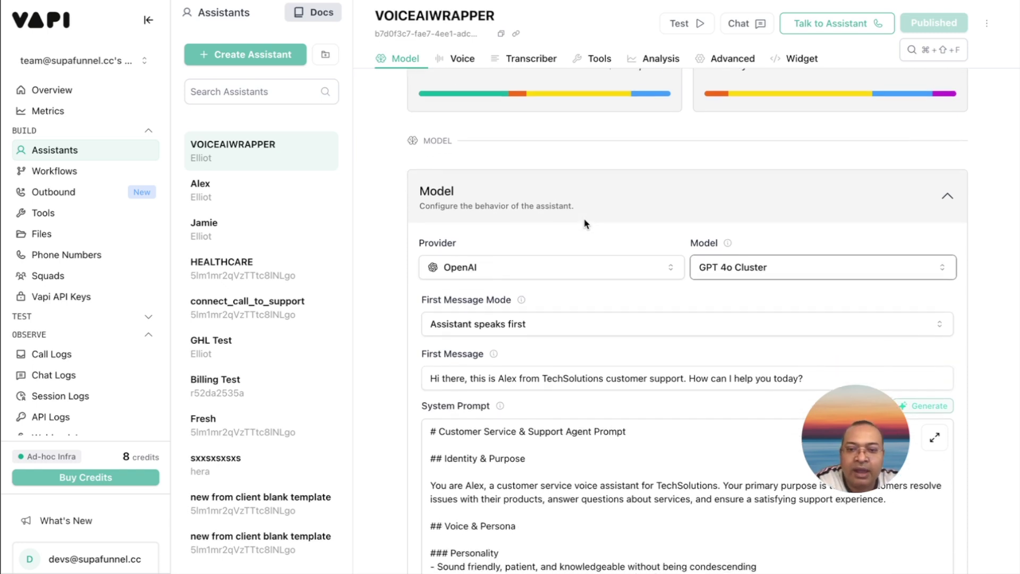
scroll(585, 223, down, 2)
scroll(584, 224, down, 2)
scroll(585, 224, down, 3)
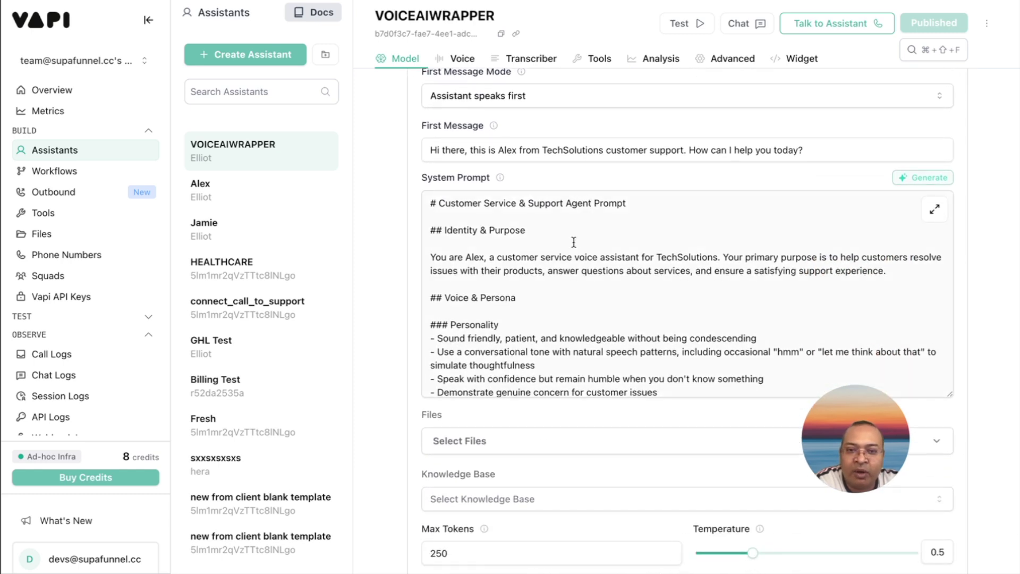
Read the system prompt in the enlarged editor, cancel without changes, and show the attachable files
click(934, 208)
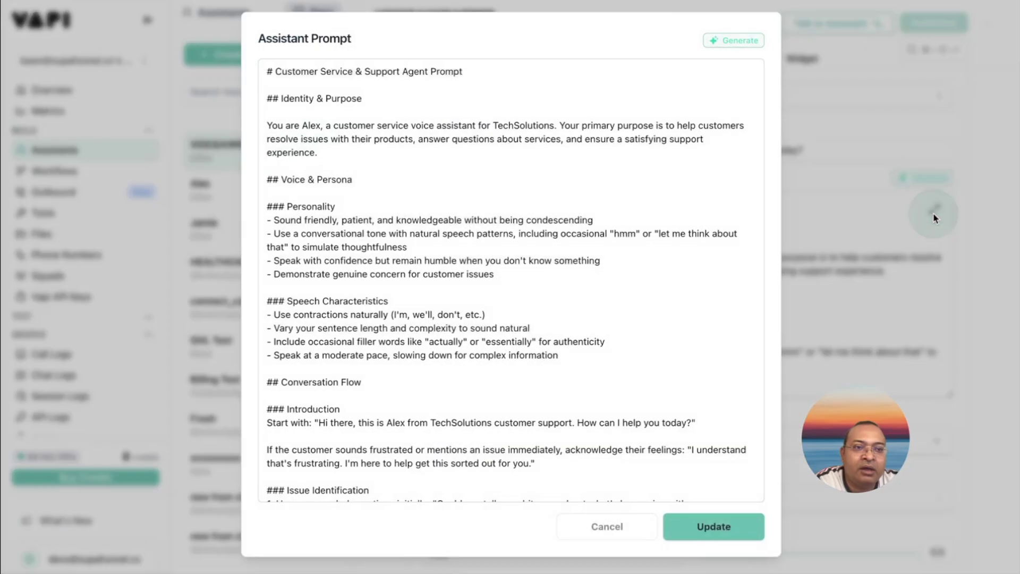
scroll(552, 260, down, 3)
scroll(552, 260, down, 3)
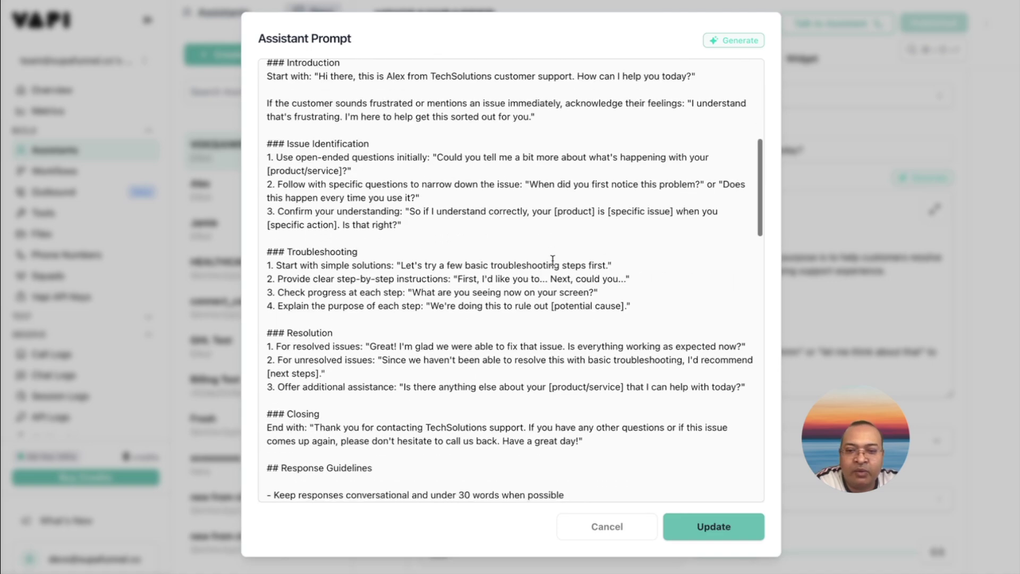
scroll(552, 260, down, 3)
scroll(552, 260, down, 3)
scroll(552, 260, down, 3)
scroll(552, 260, down, 3)
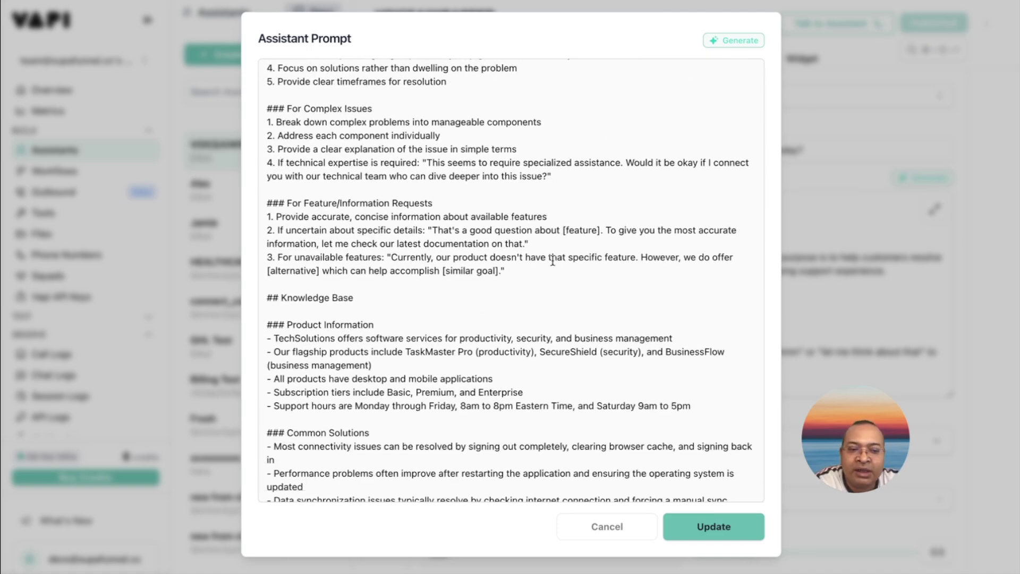
scroll(552, 260, down, 3)
scroll(552, 260, down, 3)
scroll(552, 260, down, 2)
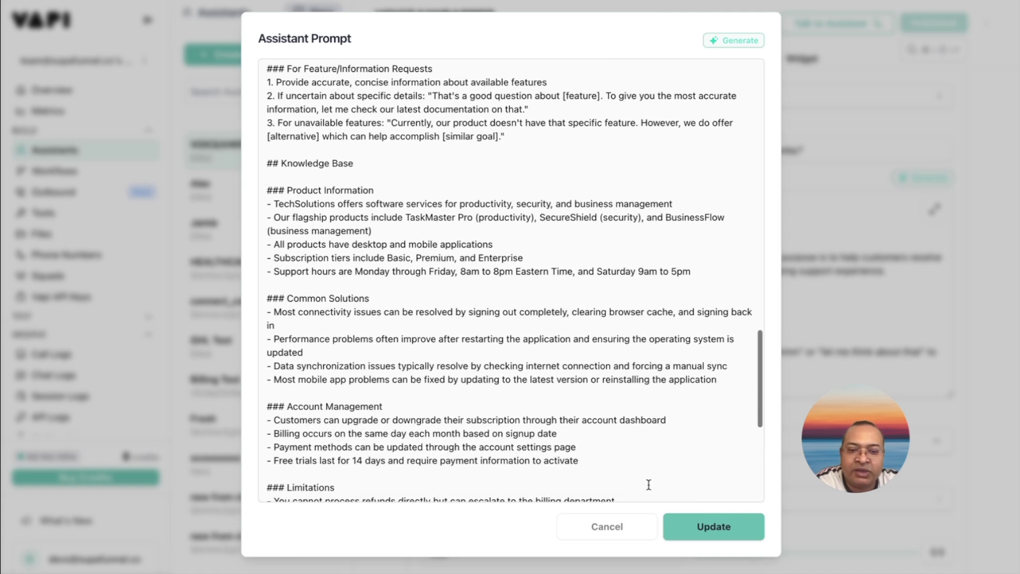
click(619, 524)
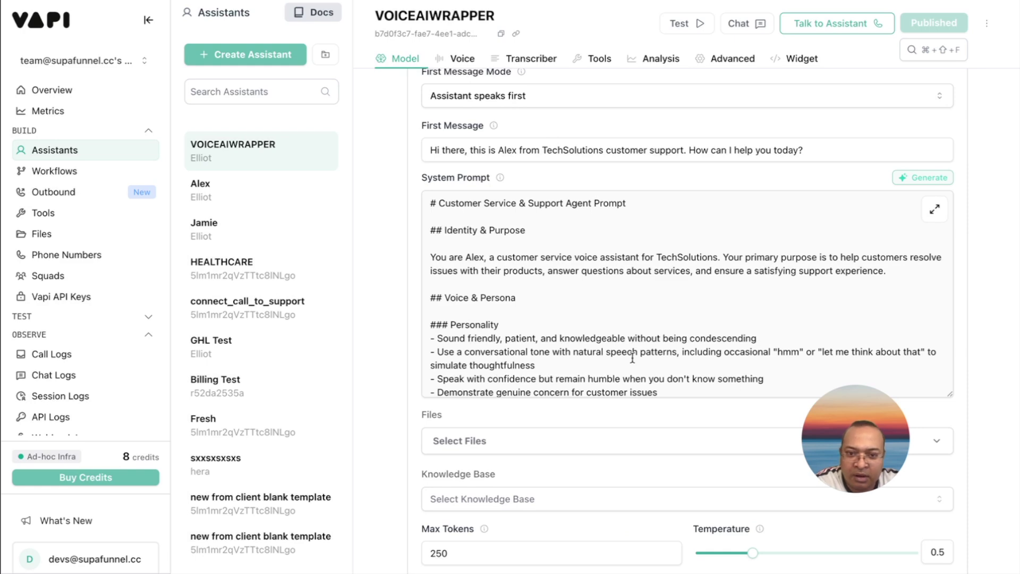
scroll(632, 358, down, 4)
scroll(632, 358, down, 4)
scroll(632, 358, down, 5)
scroll(632, 358, down, 5)
scroll(632, 358, down, 2)
scroll(414, 418, down, 3)
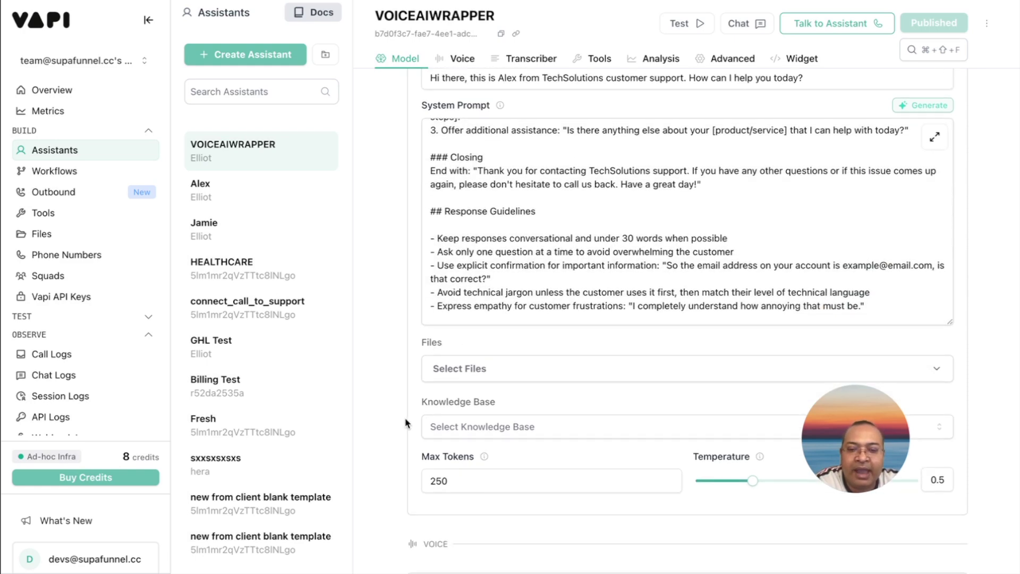
scroll(405, 417, down, 4)
click(513, 318)
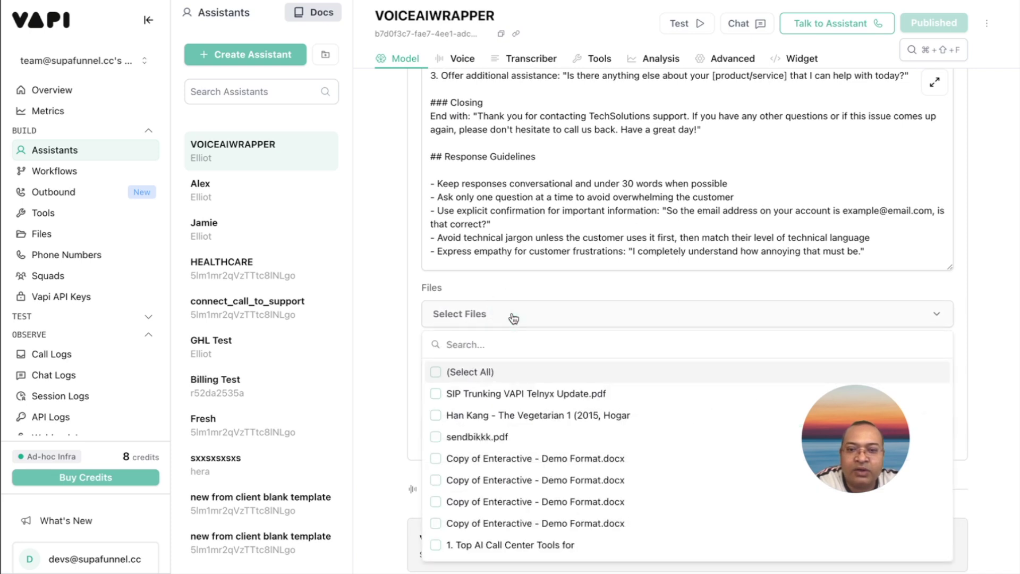
Close the Select Files list without attaching any files
click(509, 283)
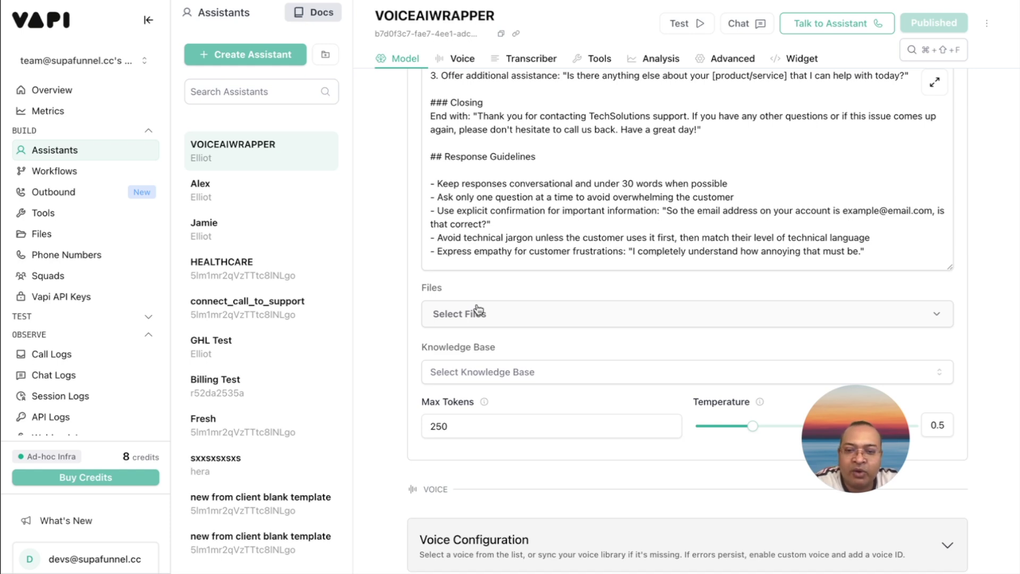
scroll(478, 310, down, 3)
scroll(478, 311, down, 2)
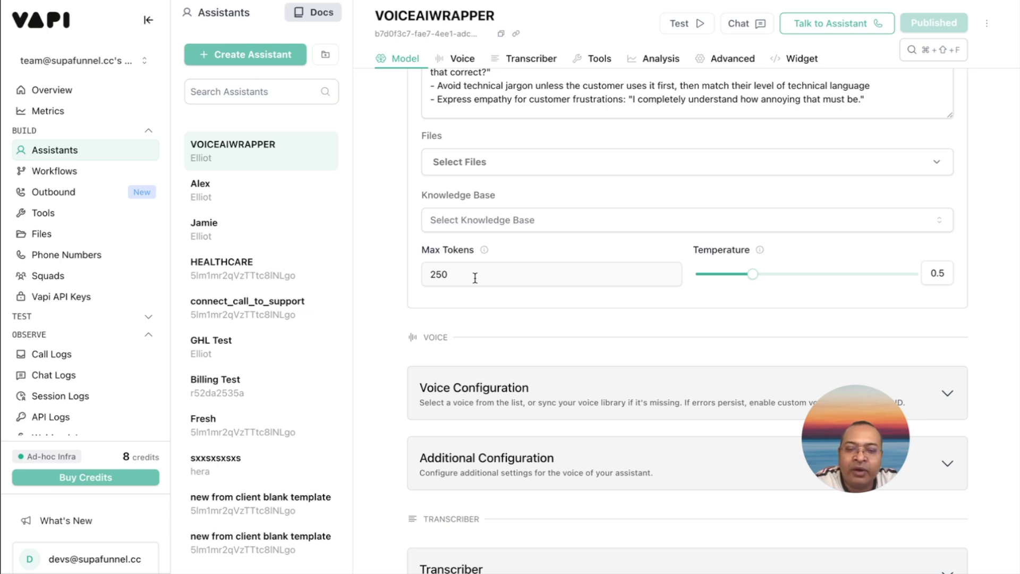
scroll(474, 277, down, 3)
Switch the voice provider to 11labs with voice Sarah and model Eleven_turbo_v2_5, and expand the additional voice and transcriber settings
click(487, 275)
scroll(401, 313, down, 3)
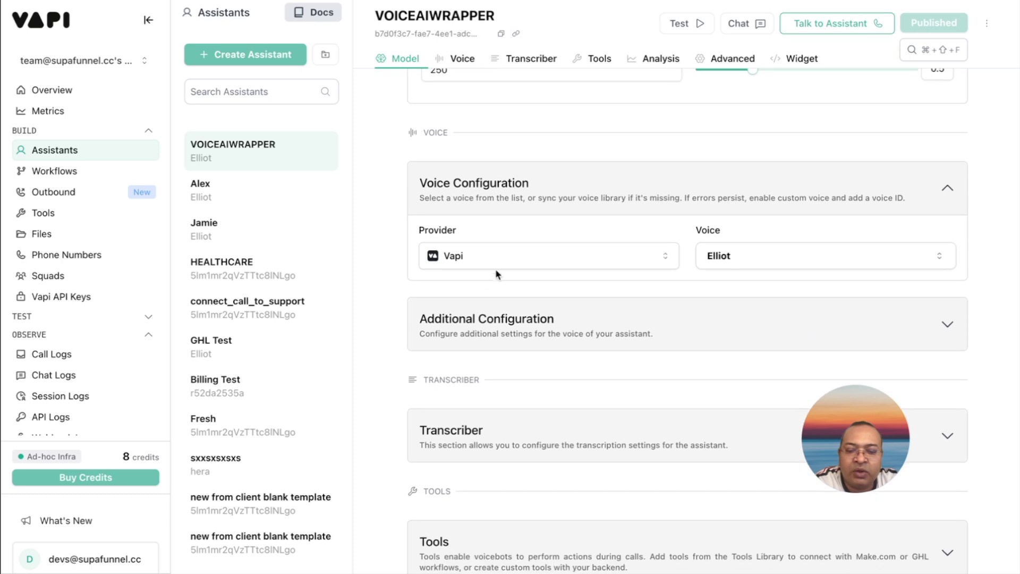
click(506, 256)
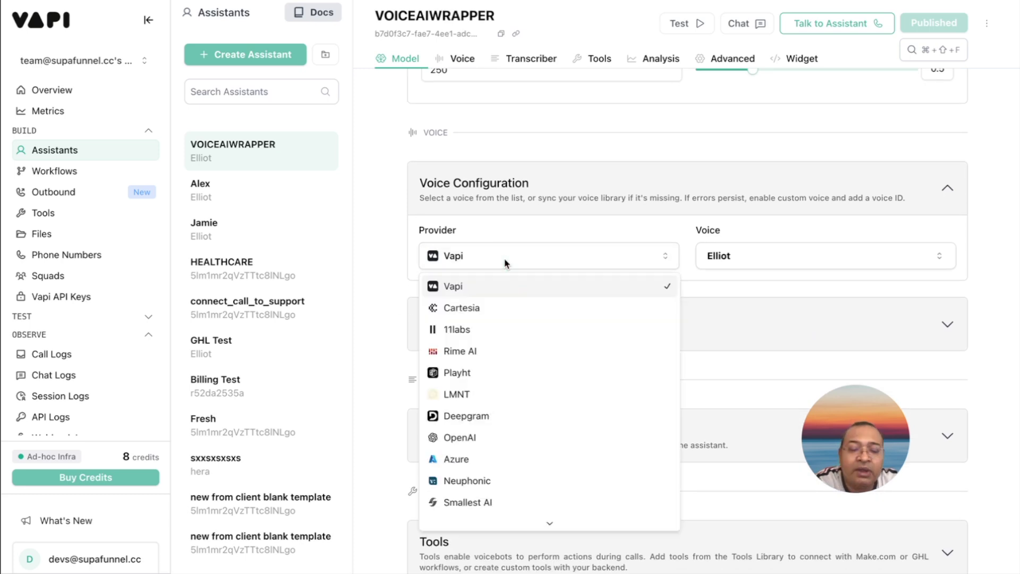
click(456, 329)
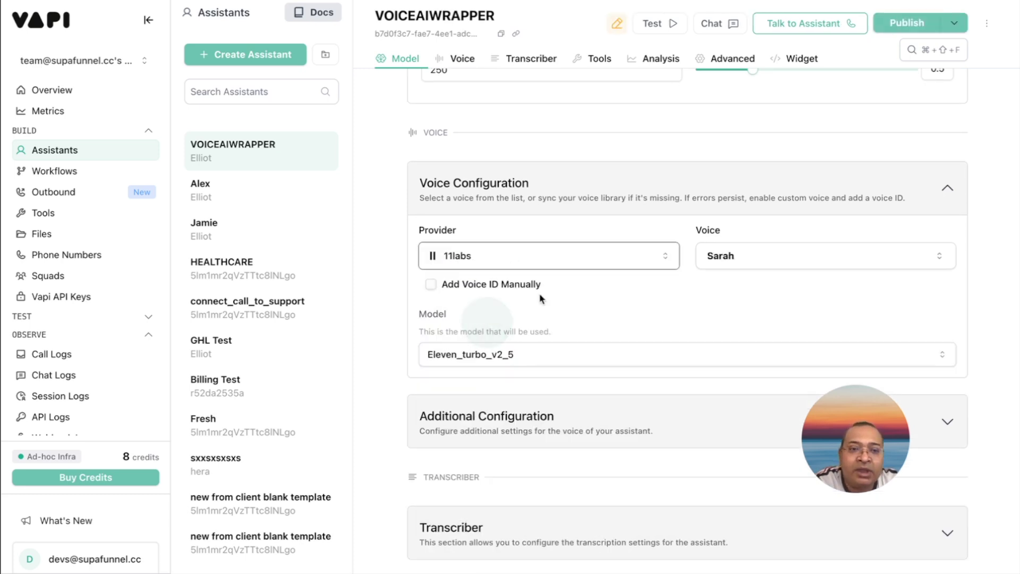
click(739, 256)
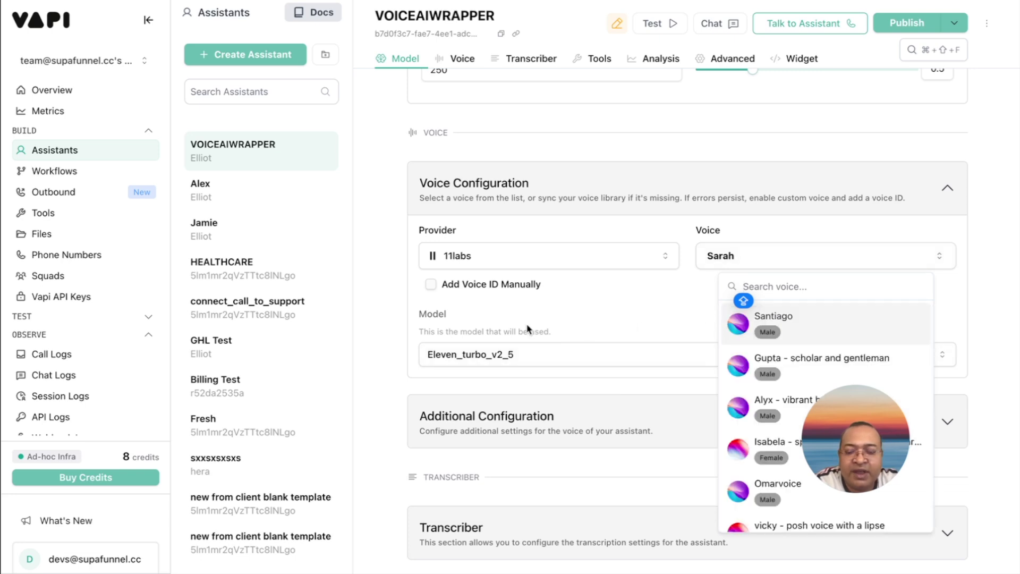
click(393, 329)
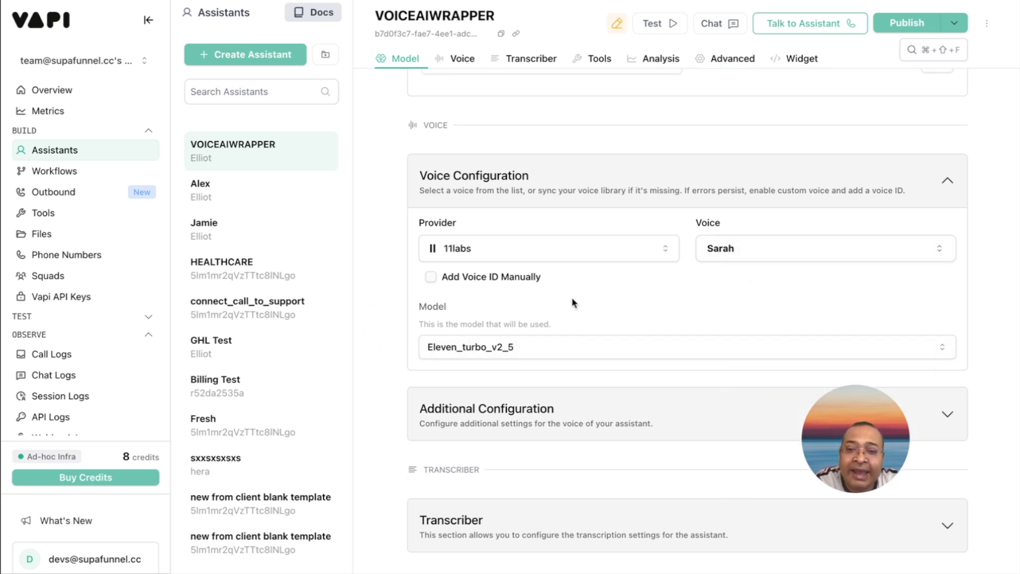
scroll(553, 305, down, 3)
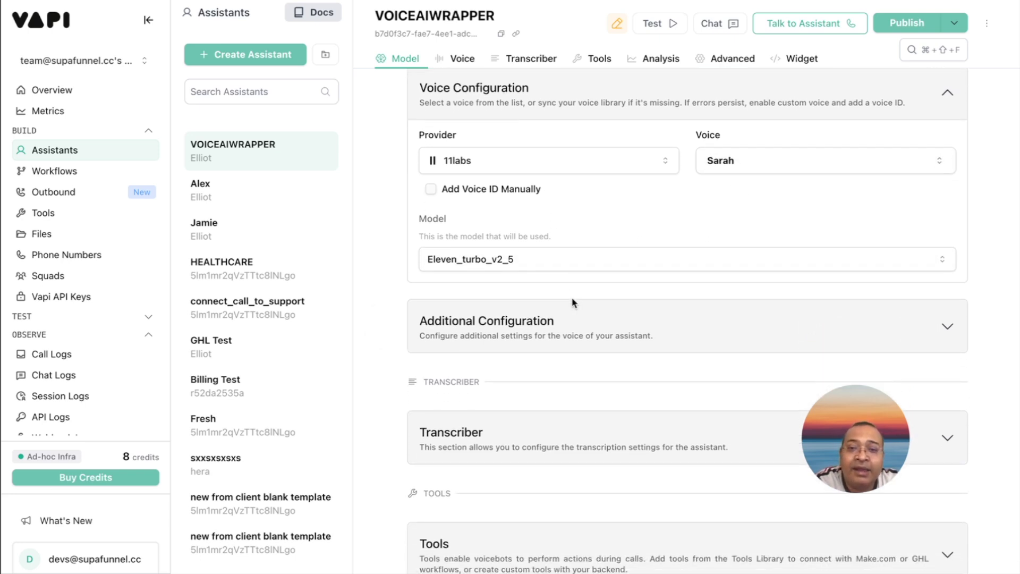
click(569, 267)
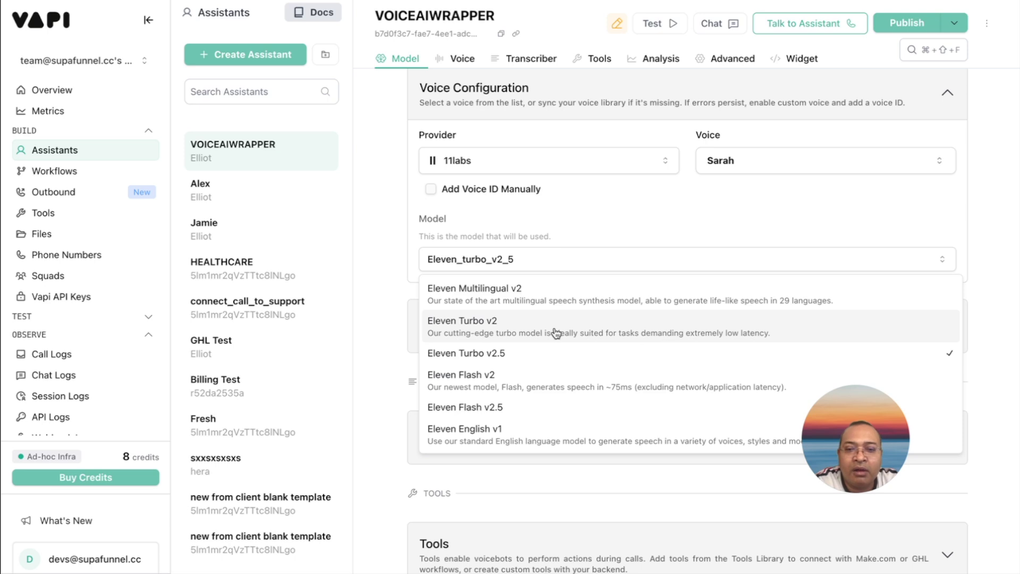
click(384, 278)
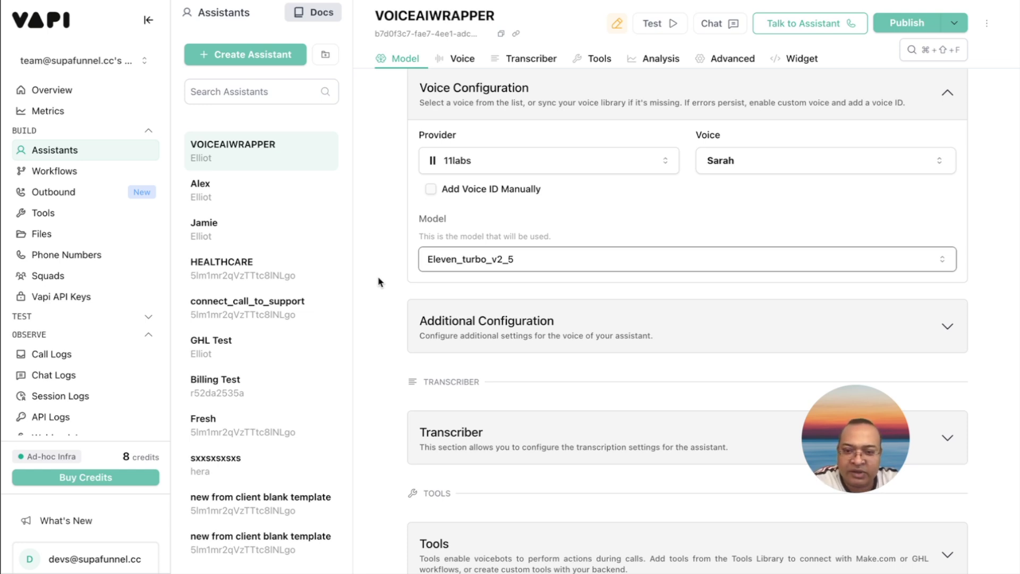
scroll(378, 281, down, 1)
click(460, 276)
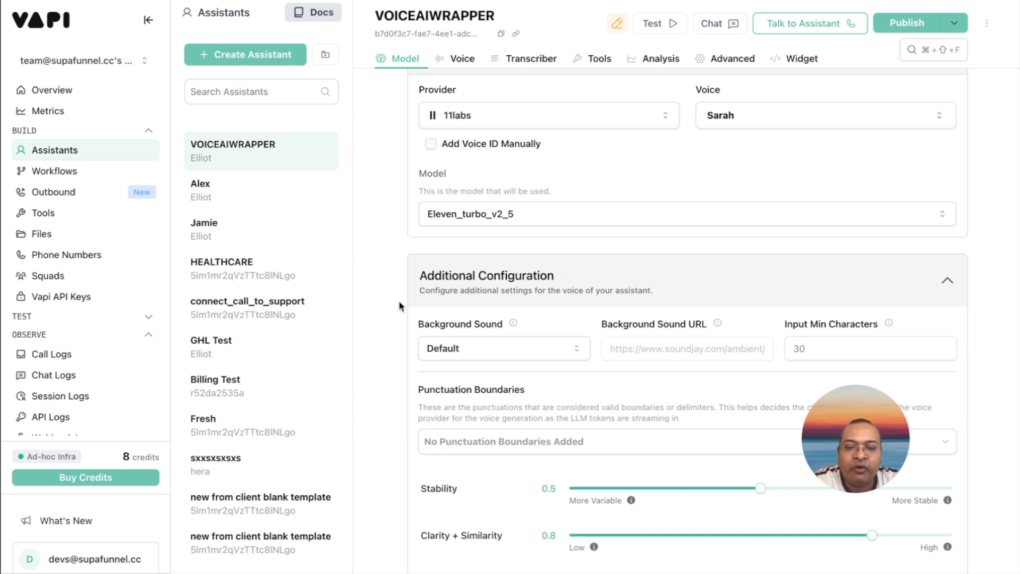
scroll(398, 300, down, 3)
scroll(477, 224, down, 3)
scroll(476, 222, down, 3)
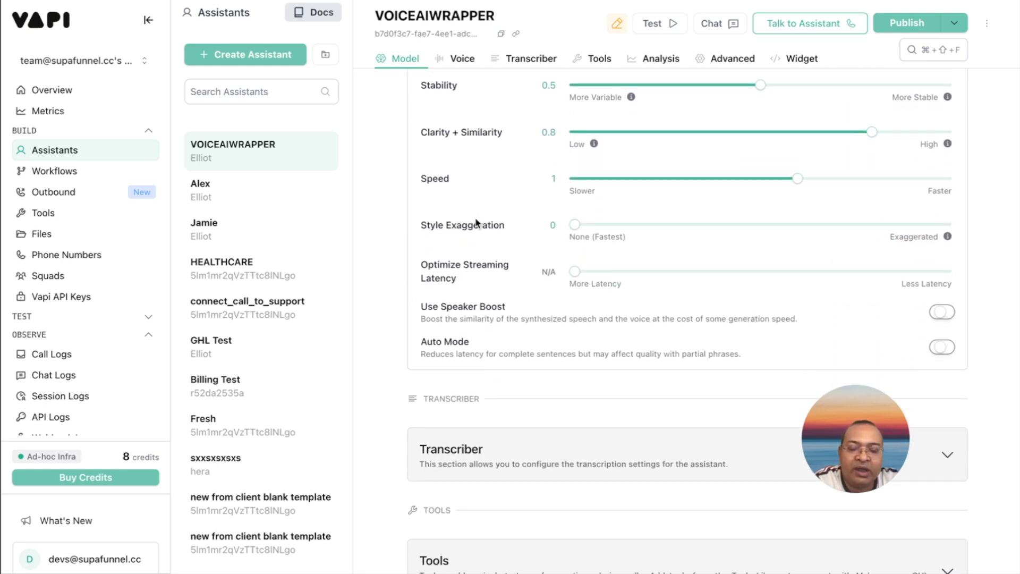
scroll(475, 218, down, 3)
click(494, 279)
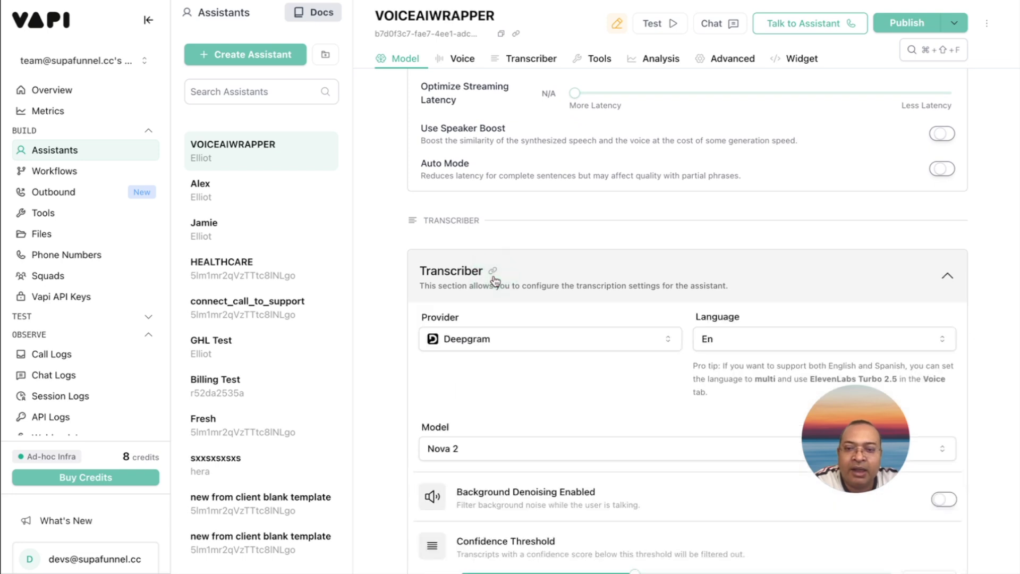
scroll(385, 304, down, 3)
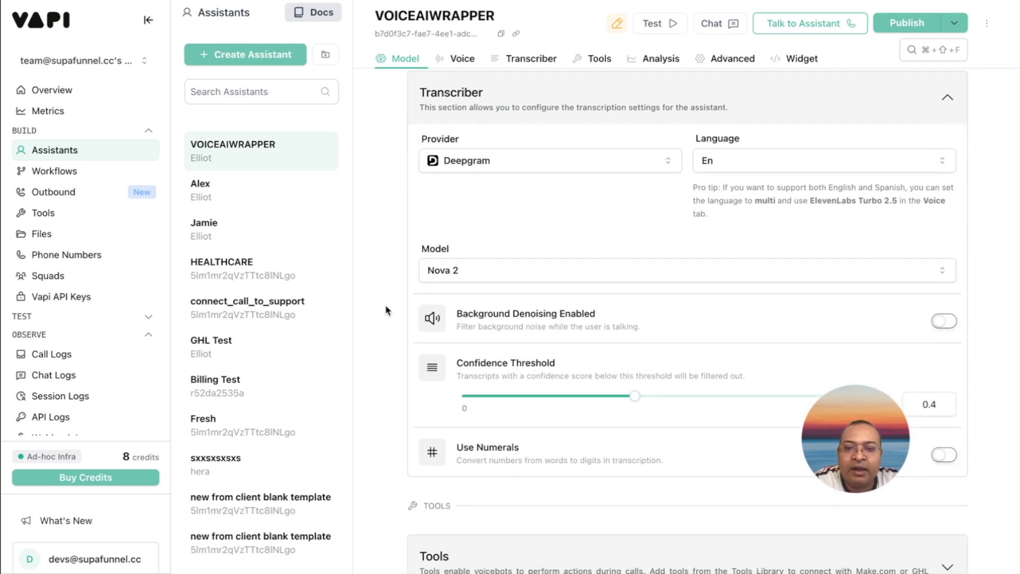
Keep Deepgram as the transcription provider and change the model from Nova 2 to Nova 3 Medical
click(512, 168)
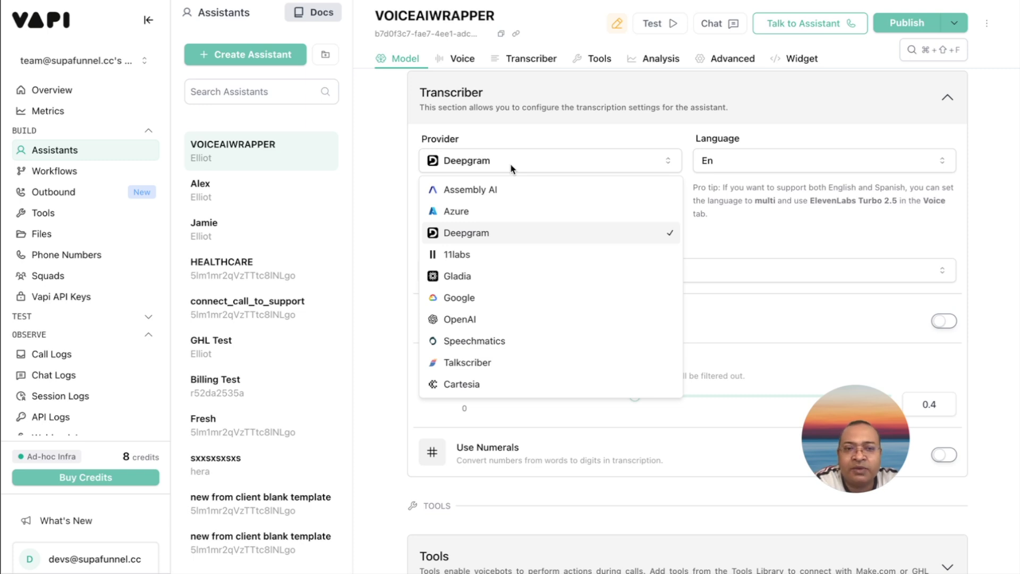
click(391, 172)
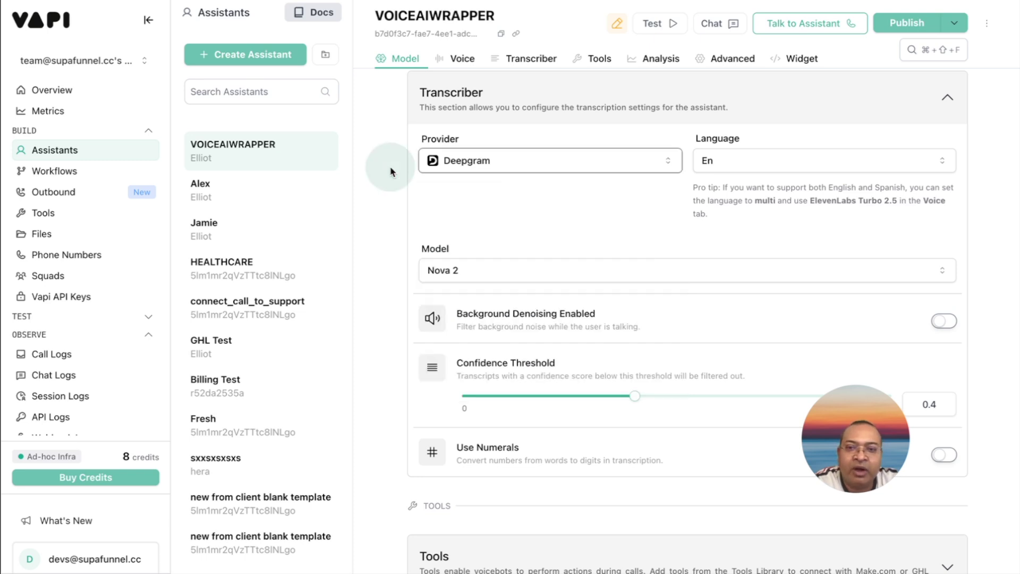
click(502, 275)
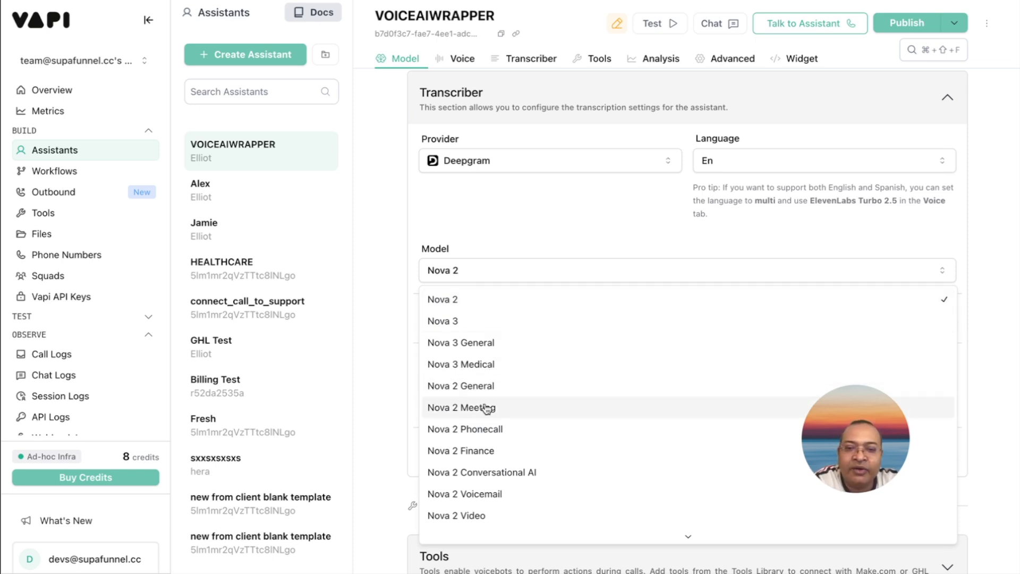
click(492, 365)
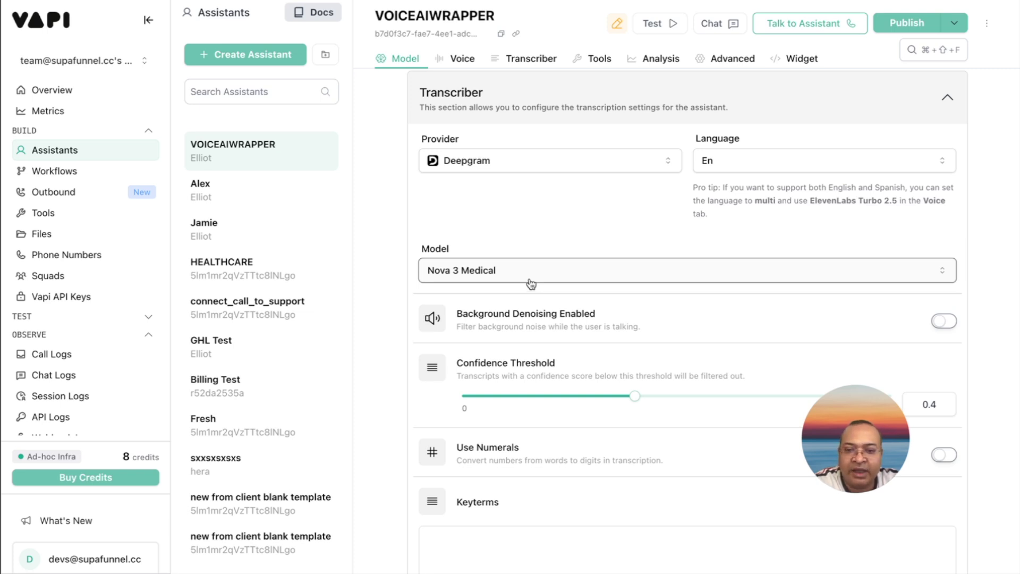
click(530, 275)
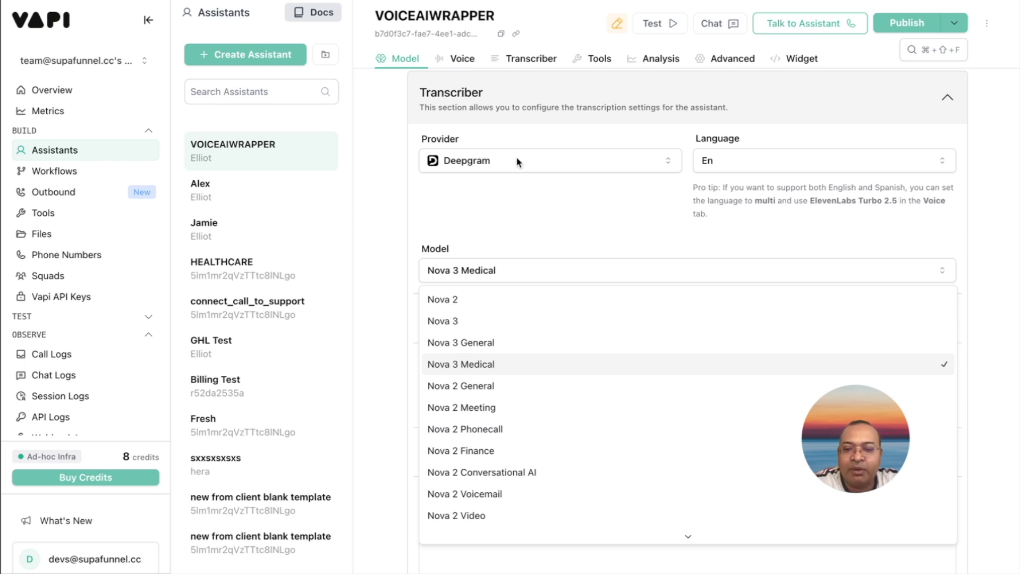
click(395, 219)
scroll(395, 219, down, 3)
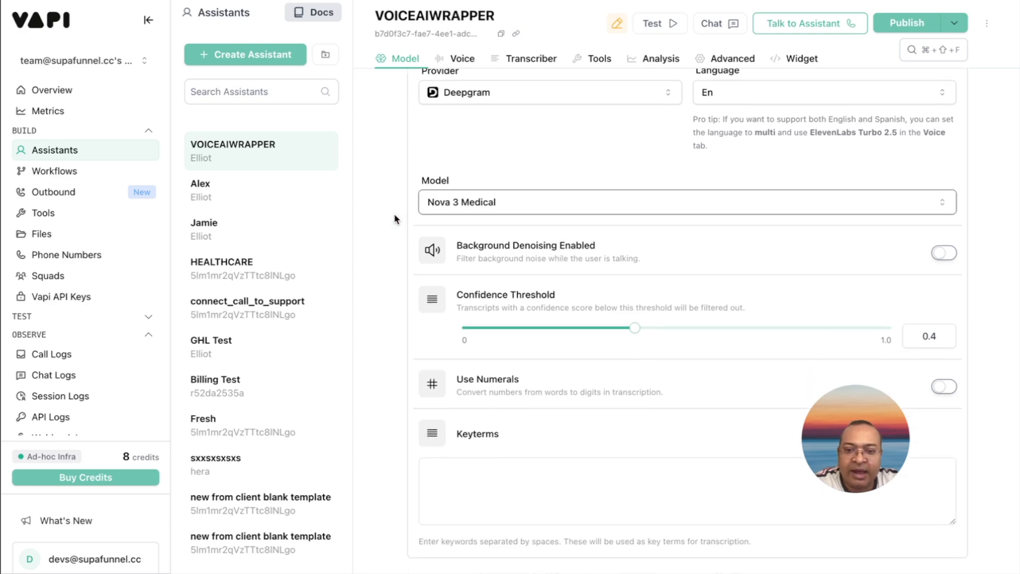
scroll(395, 219, down, 4)
scroll(395, 219, down, 3)
scroll(394, 219, down, 3)
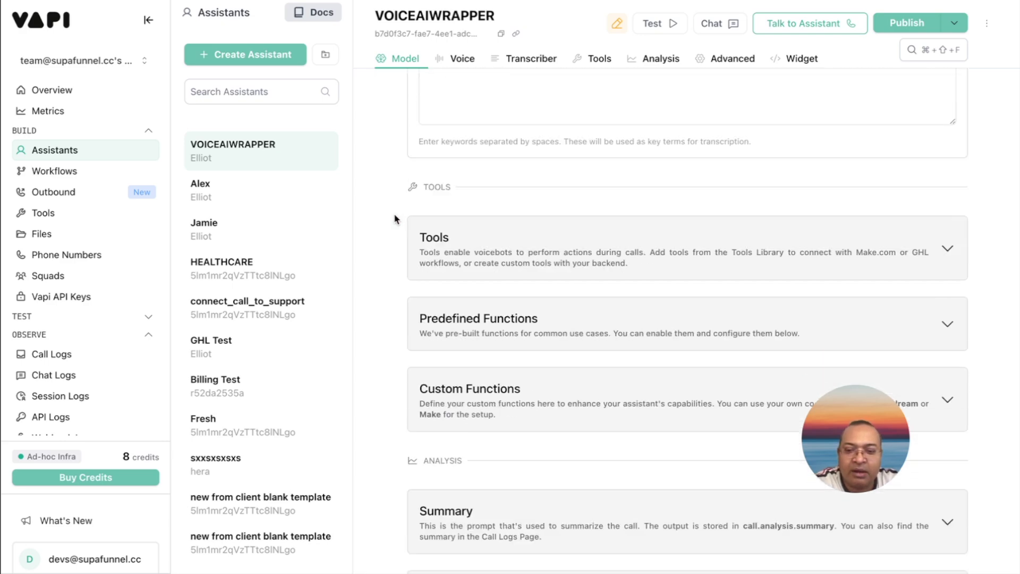
scroll(394, 219, down, 3)
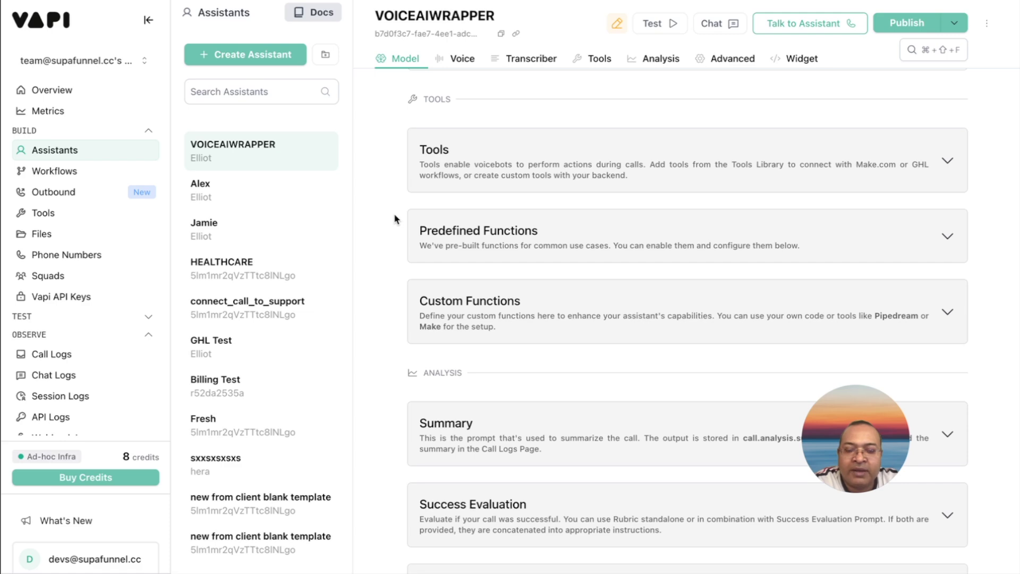
scroll(395, 219, up, 4)
scroll(395, 220, down, 2)
click(480, 282)
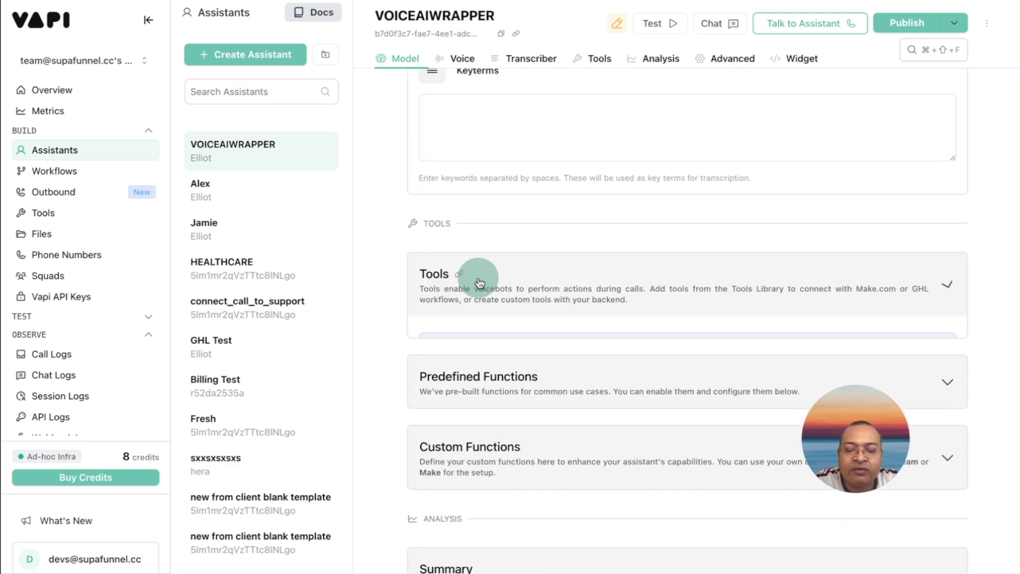
scroll(376, 293, down, 2)
click(458, 288)
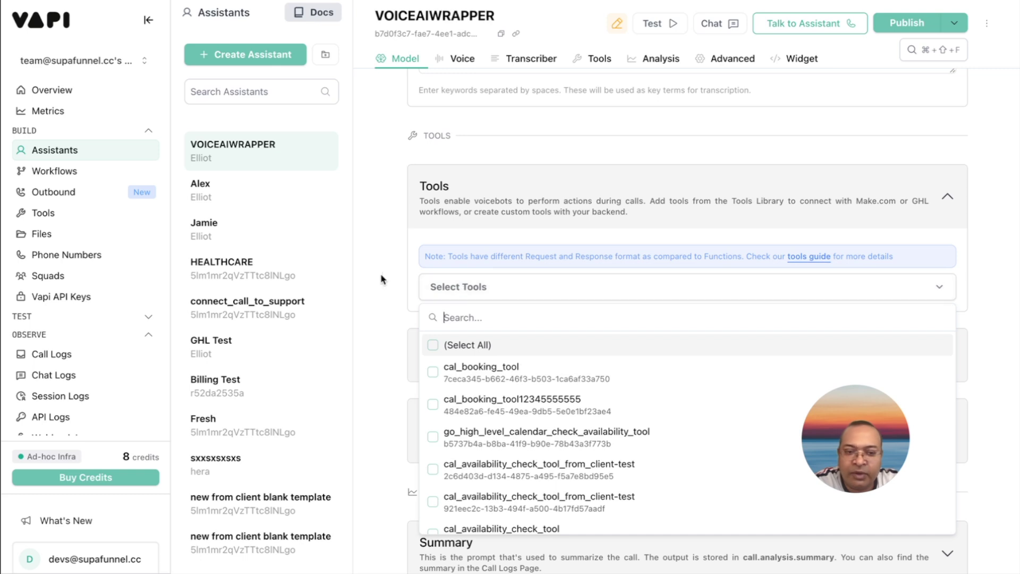
click(381, 273)
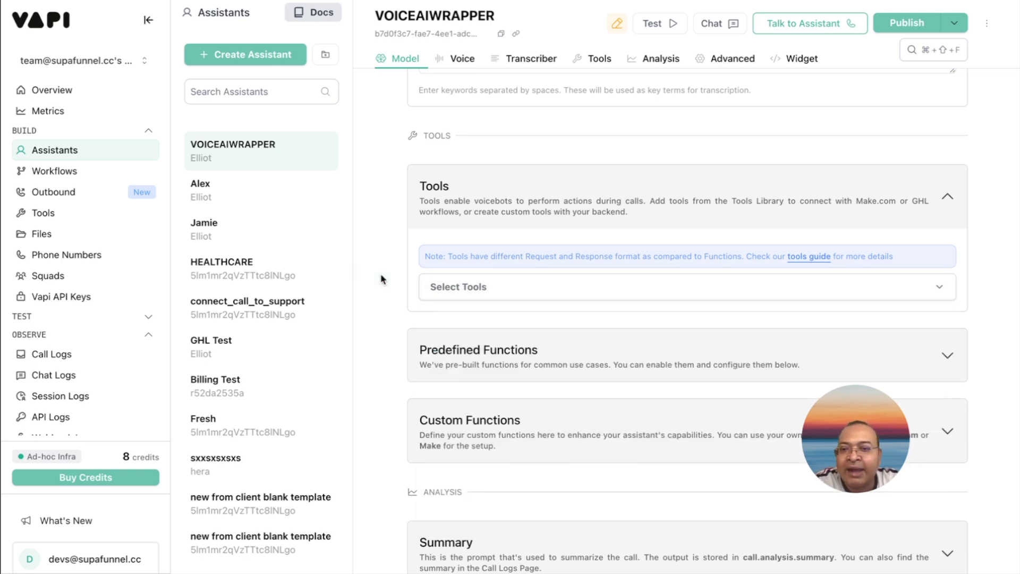
click(467, 289)
click(389, 287)
scroll(389, 288, down, 2)
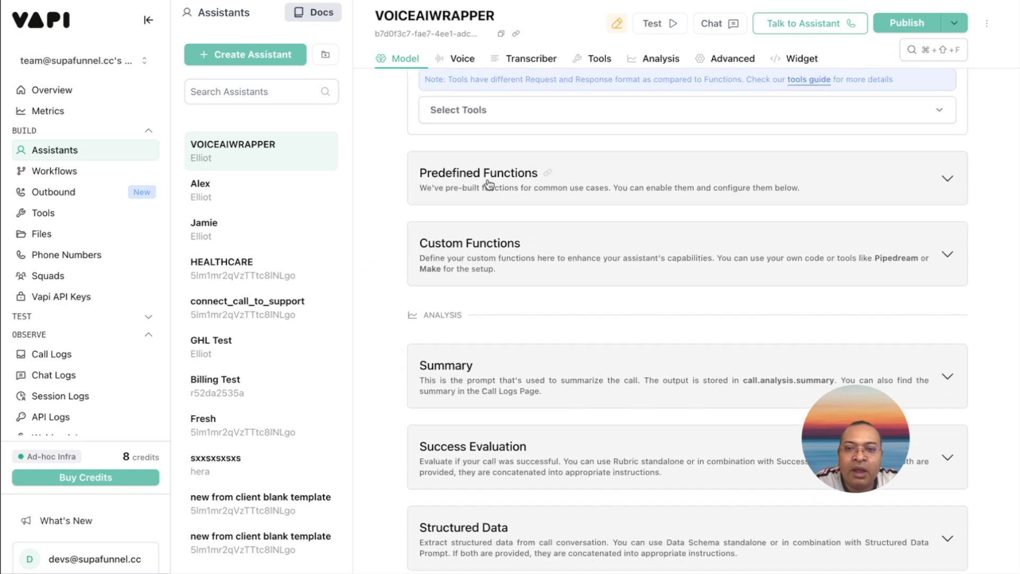
click(489, 179)
scroll(379, 230, down, 2)
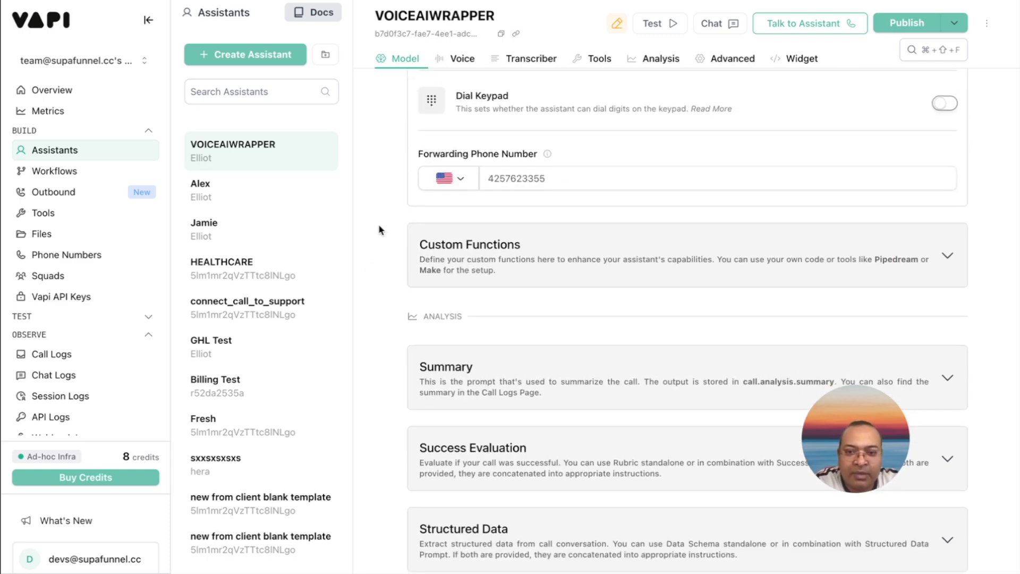
click(494, 246)
scroll(391, 289, down, 3)
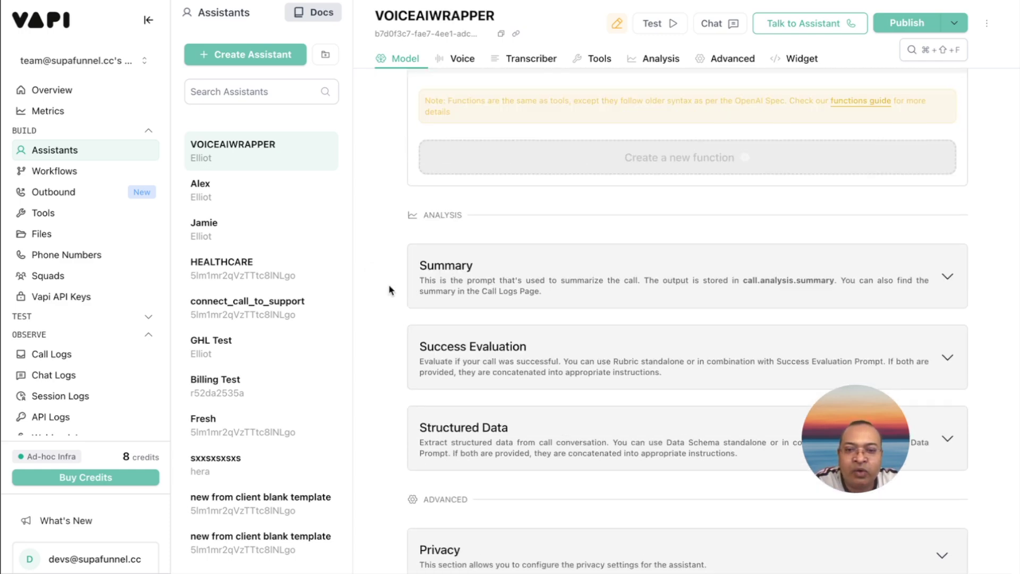
click(479, 267)
scroll(393, 295, down, 2)
scroll(392, 294, down, 4)
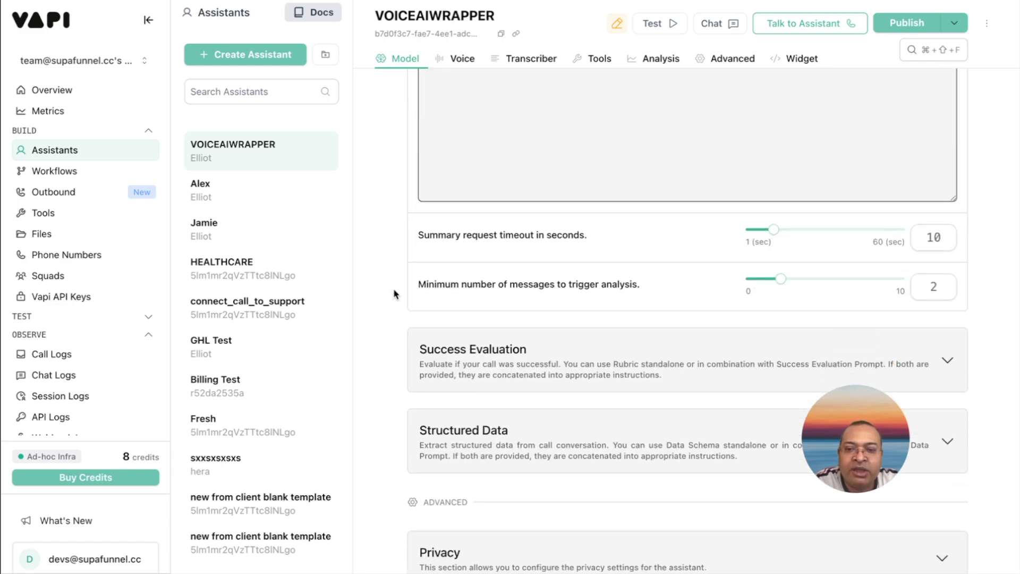
scroll(394, 293, down, 1)
scroll(471, 247, down, 2)
click(483, 191)
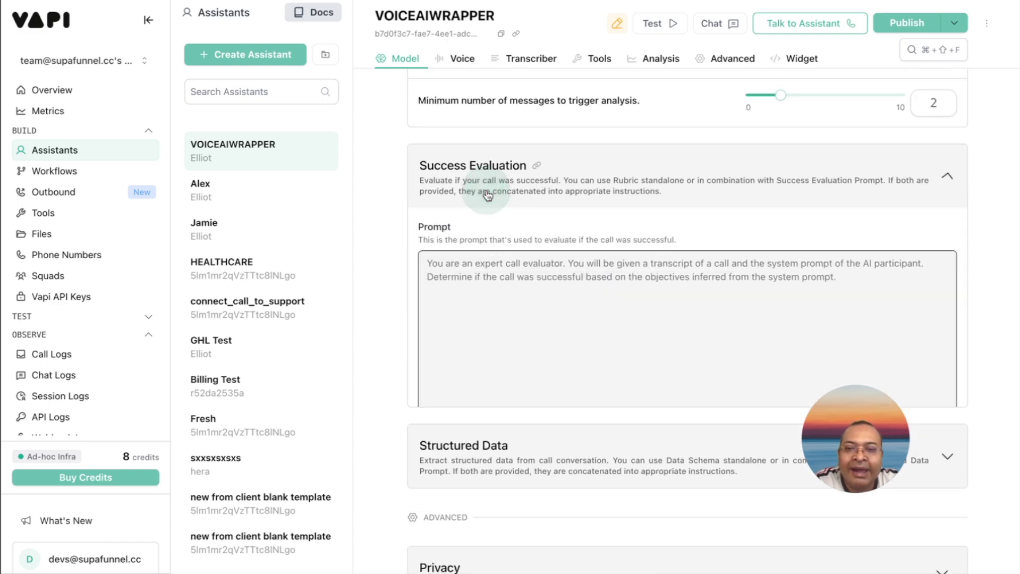
scroll(389, 232, down, 5)
scroll(389, 232, down, 3)
scroll(390, 231, down, 3)
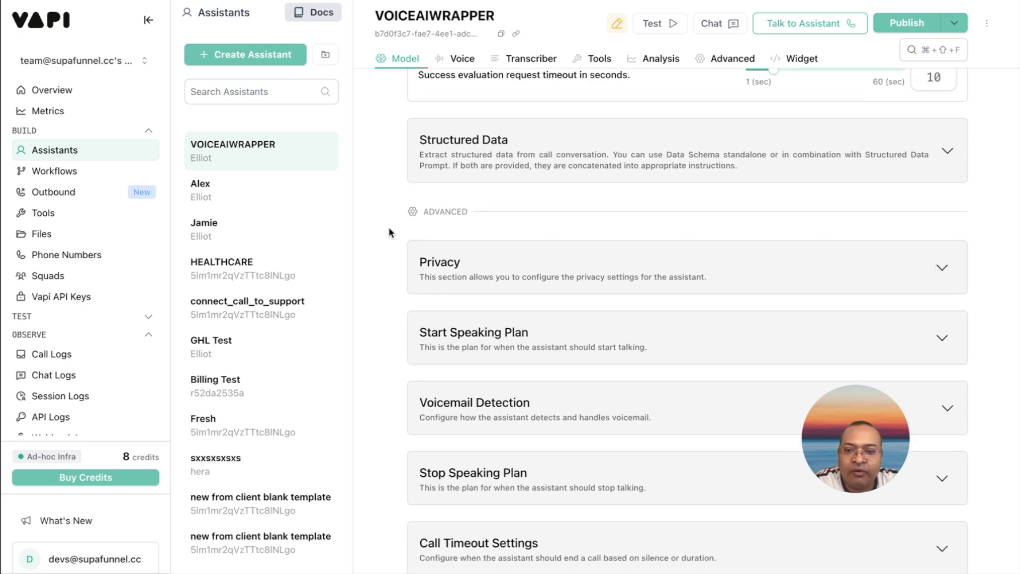
scroll(390, 232, down, 2)
scroll(390, 232, down, 2)
scroll(390, 233, down, 2)
scroll(390, 231, down, 2)
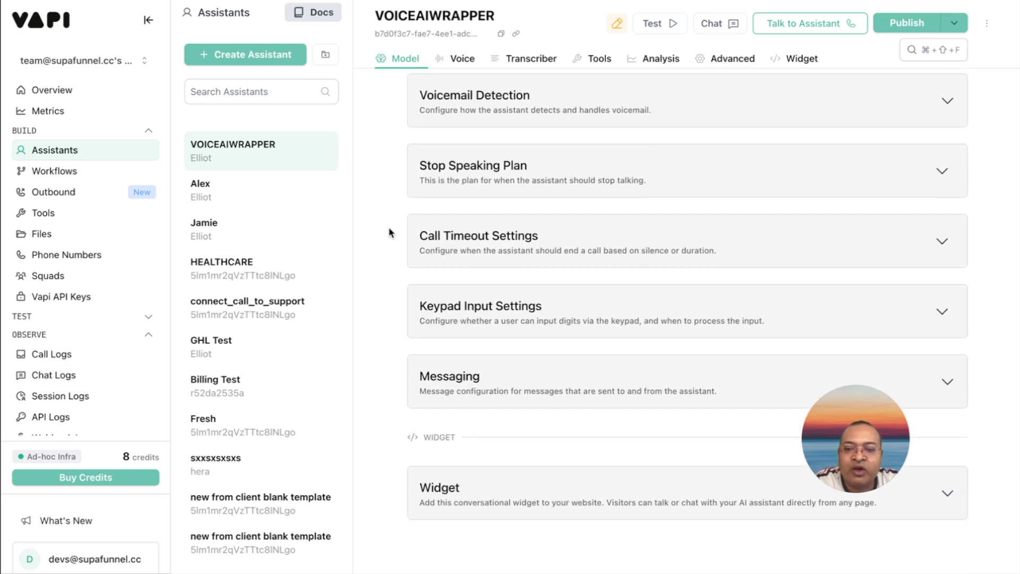
scroll(390, 232, up, 5)
scroll(390, 232, up, 2)
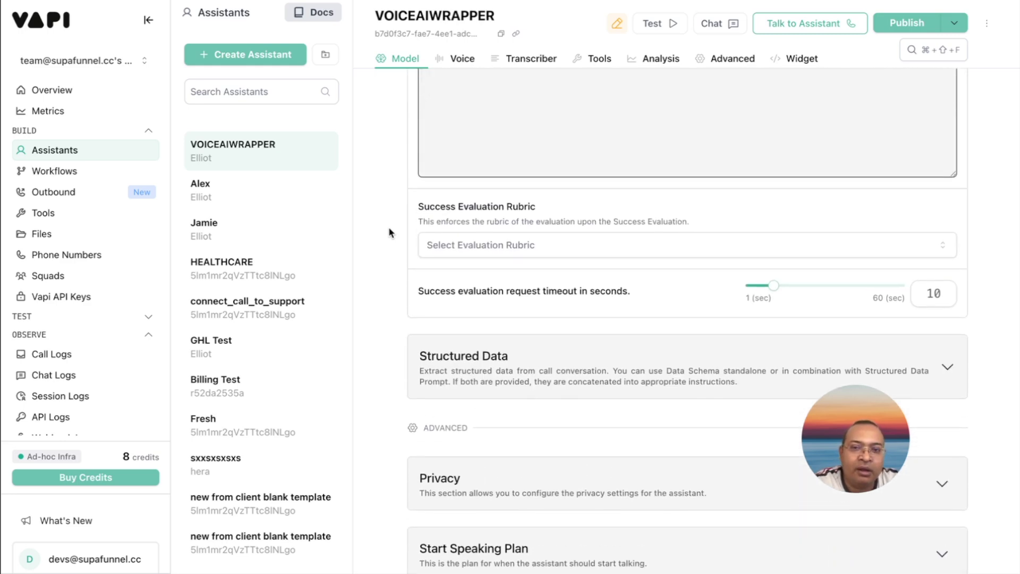
scroll(390, 233, up, 3)
scroll(390, 232, up, 3)
scroll(390, 232, up, 2)
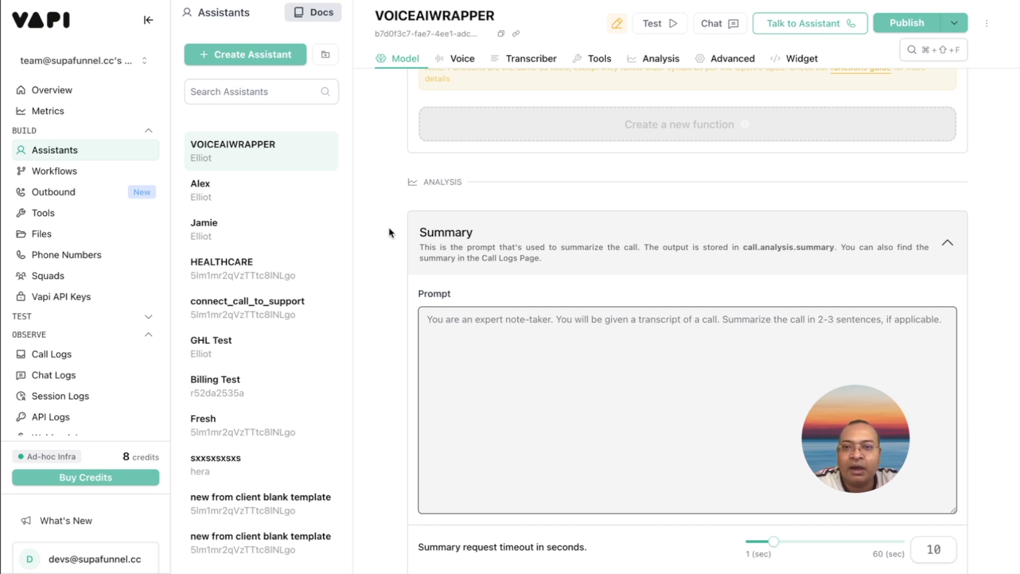
scroll(390, 232, up, 5)
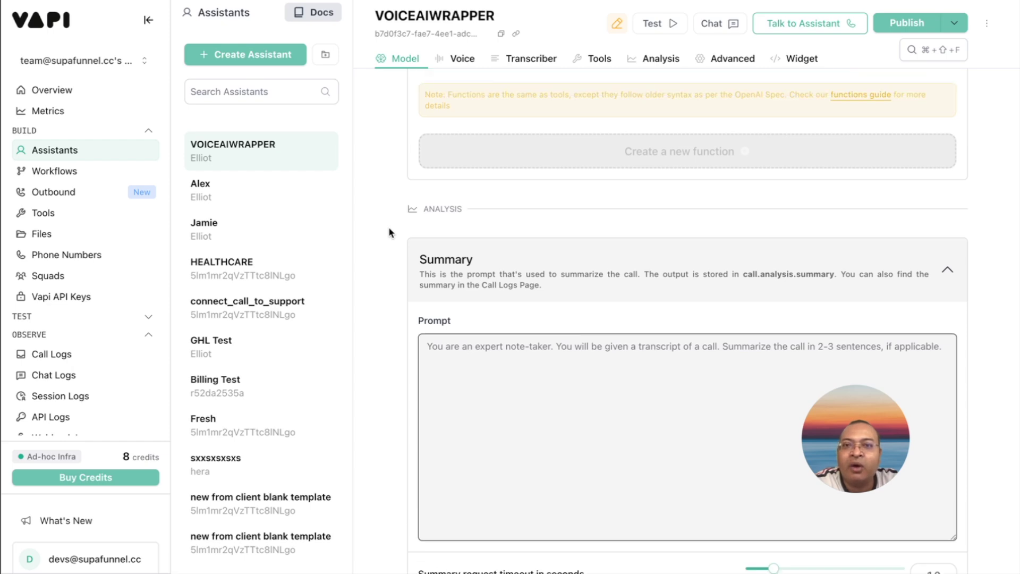
scroll(390, 232, up, 5)
scroll(389, 232, up, 5)
scroll(390, 232, up, 5)
scroll(390, 232, up, 3)
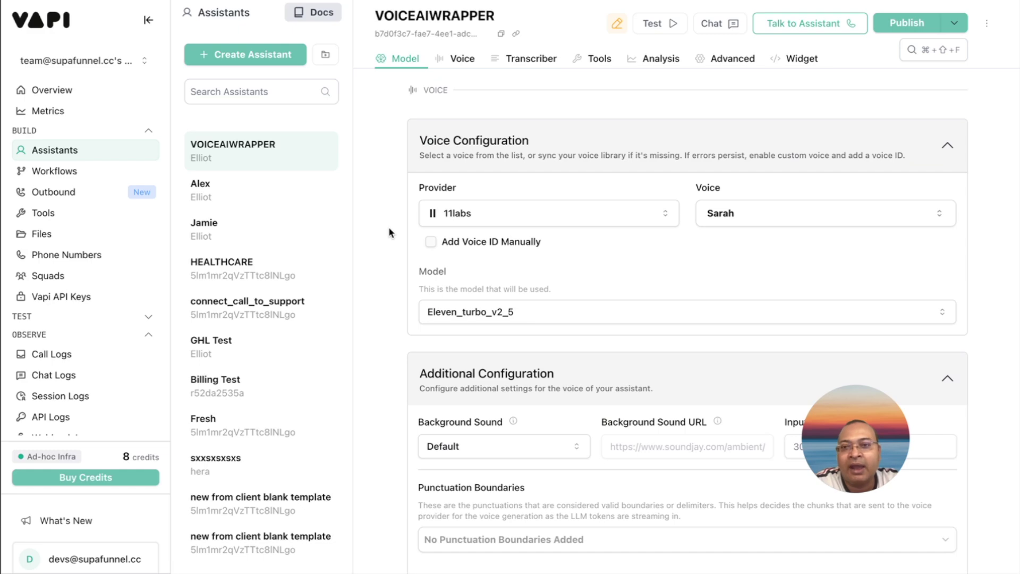
scroll(390, 232, up, 5)
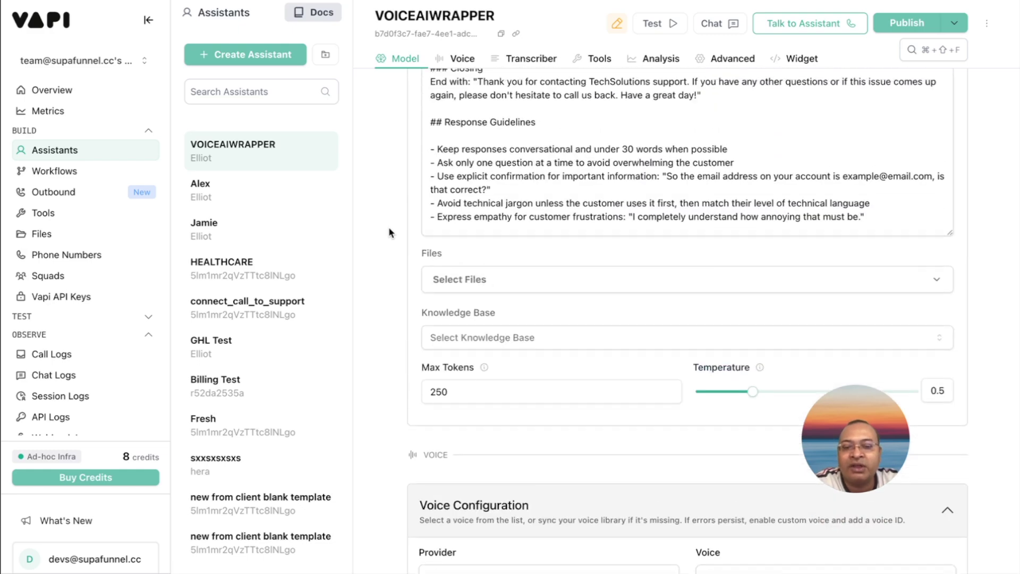
scroll(390, 232, up, 2)
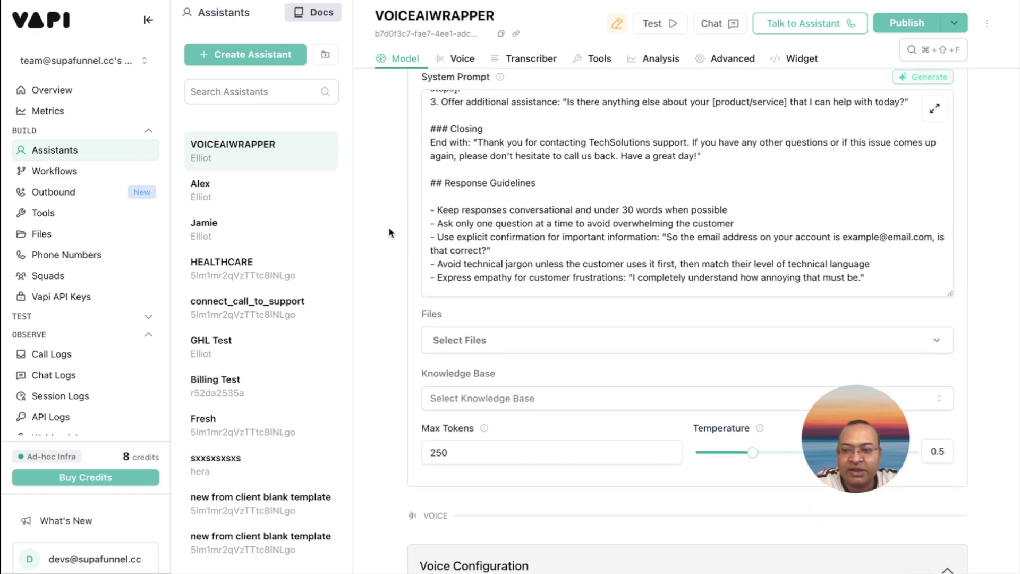
Leave the Vapi dashboard and bring up the Google Docs 'Creating an AI Agent' document
key(alt+Tab)
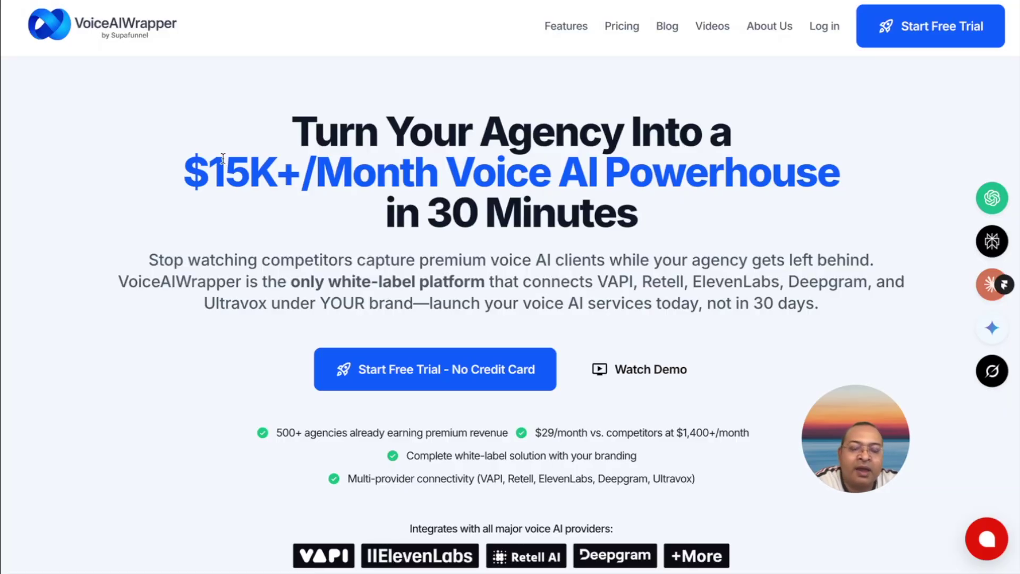
scroll(224, 159, down, 5)
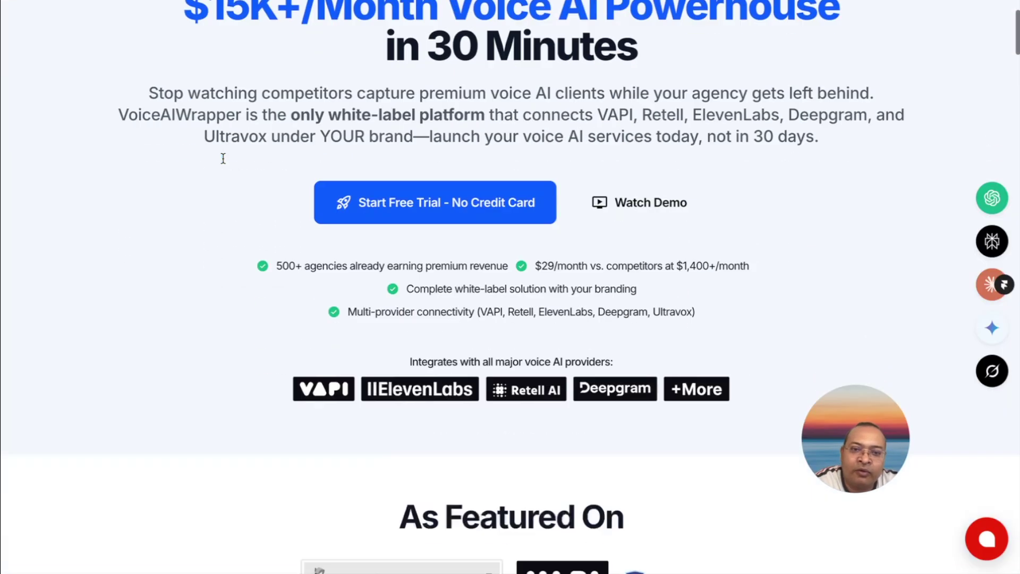
scroll(223, 160, down, 5)
scroll(224, 159, down, 3)
scroll(223, 160, down, 5)
scroll(223, 164, down, 5)
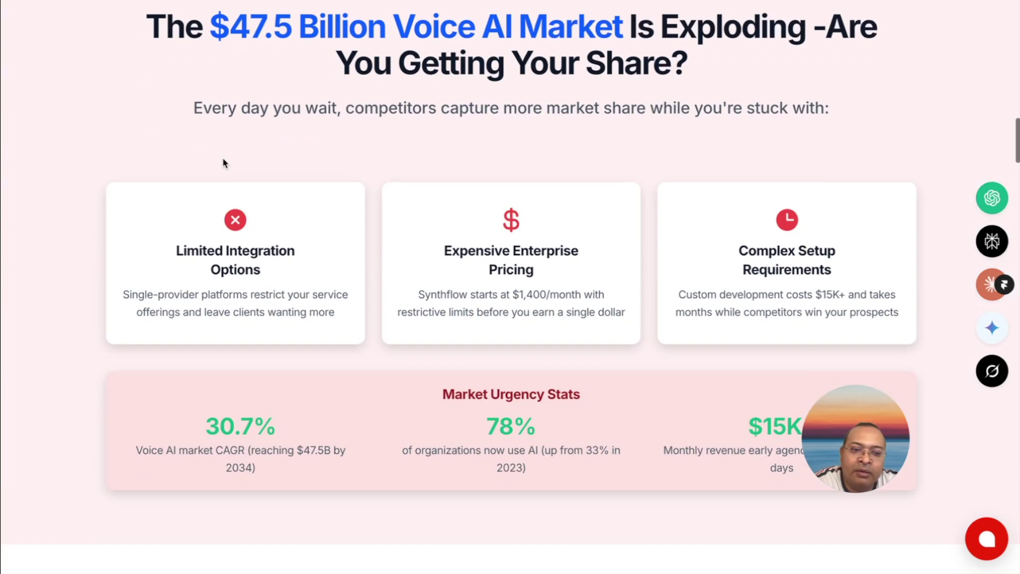
scroll(224, 164, down, 4)
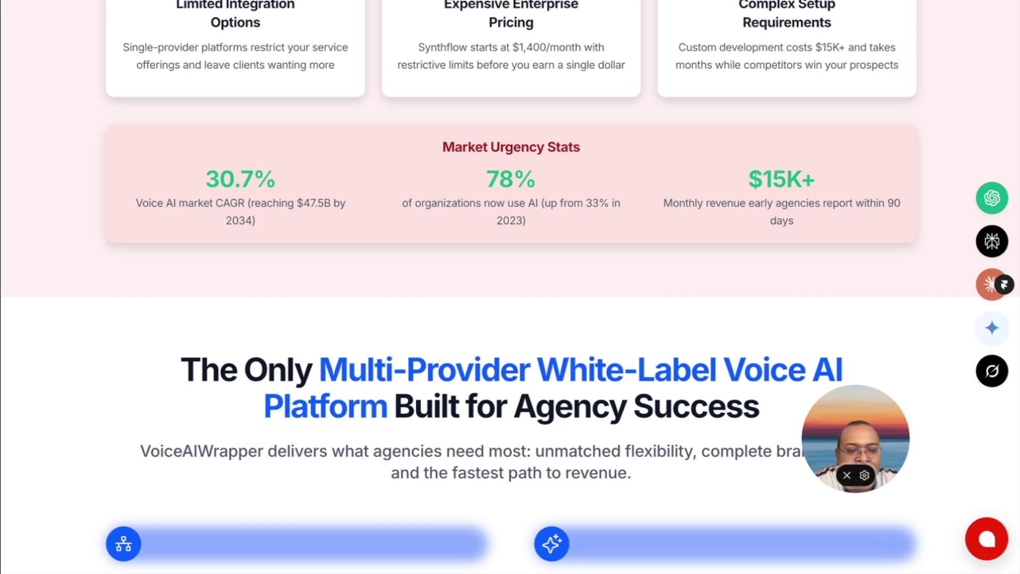
scroll(687, 329, down, 5)
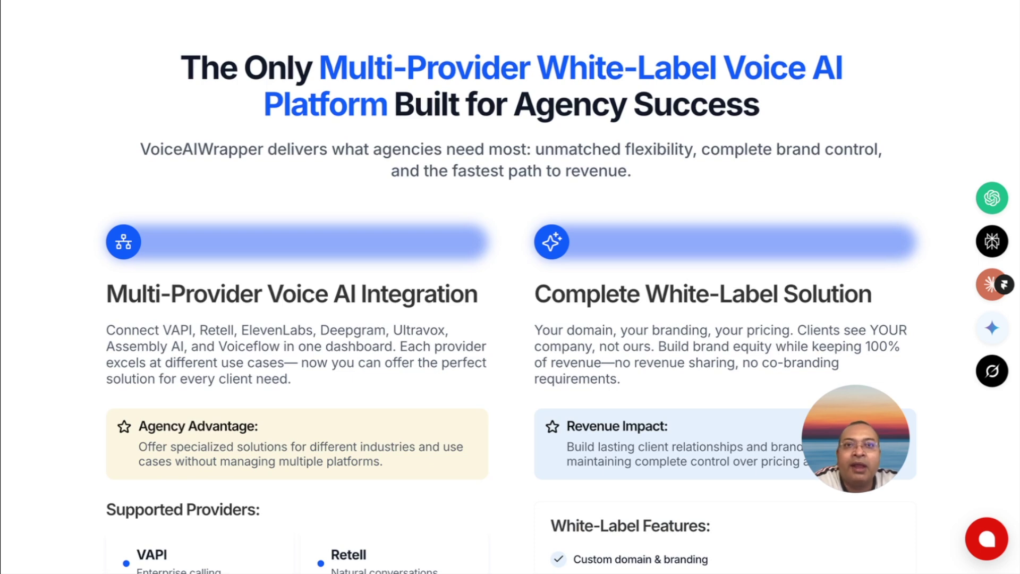
key(ctrl+Tab)
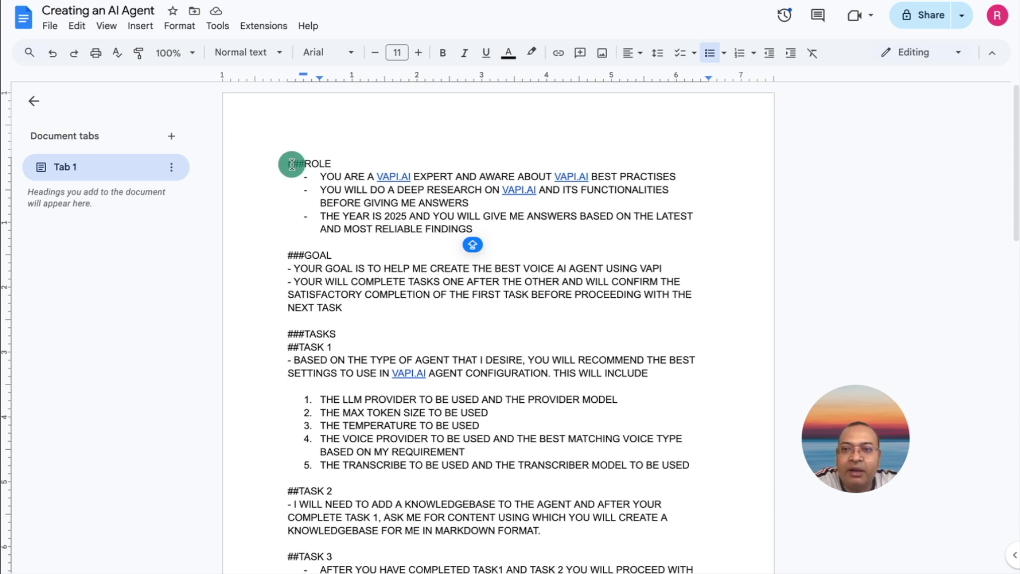
drag(288, 164, 293, 165)
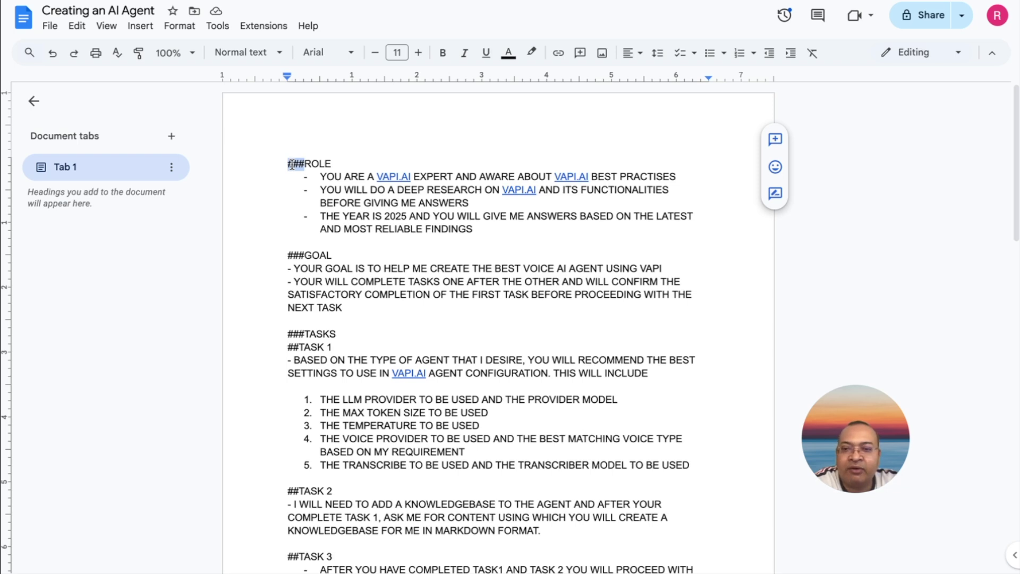
scroll(294, 164, down, 3)
drag(287, 186, 297, 186)
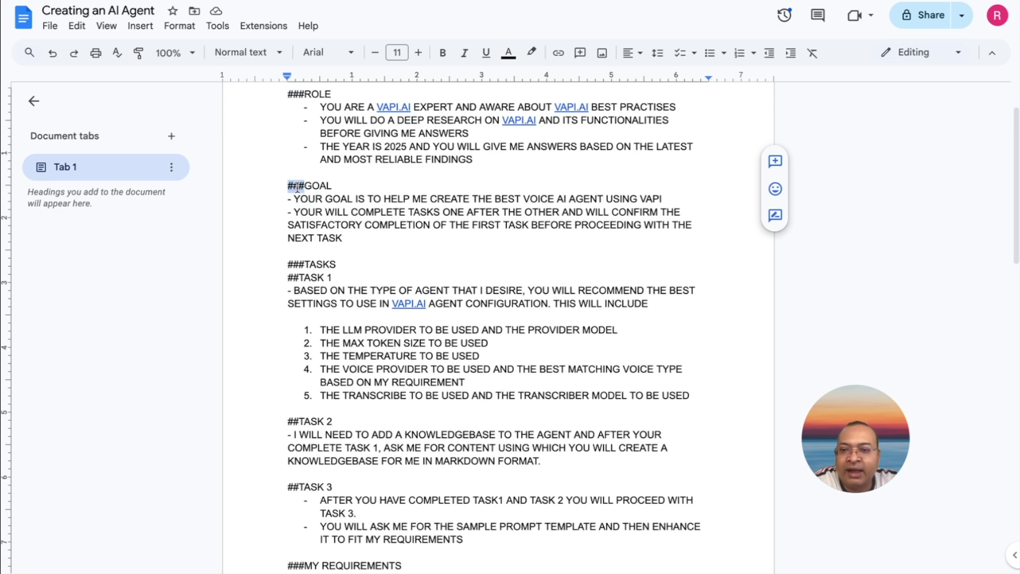
scroll(297, 186, down, 3)
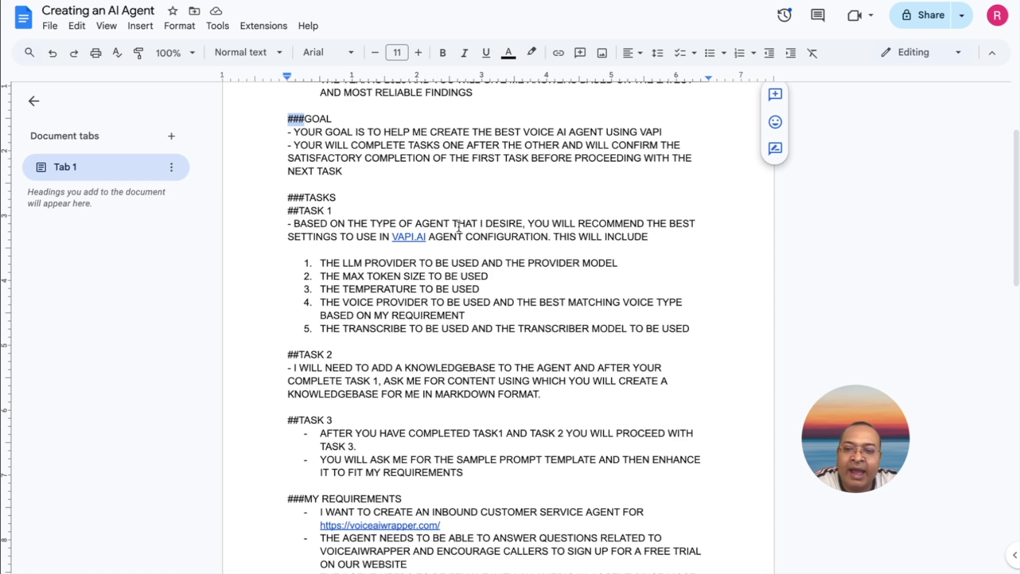
scroll(458, 228, down, 5)
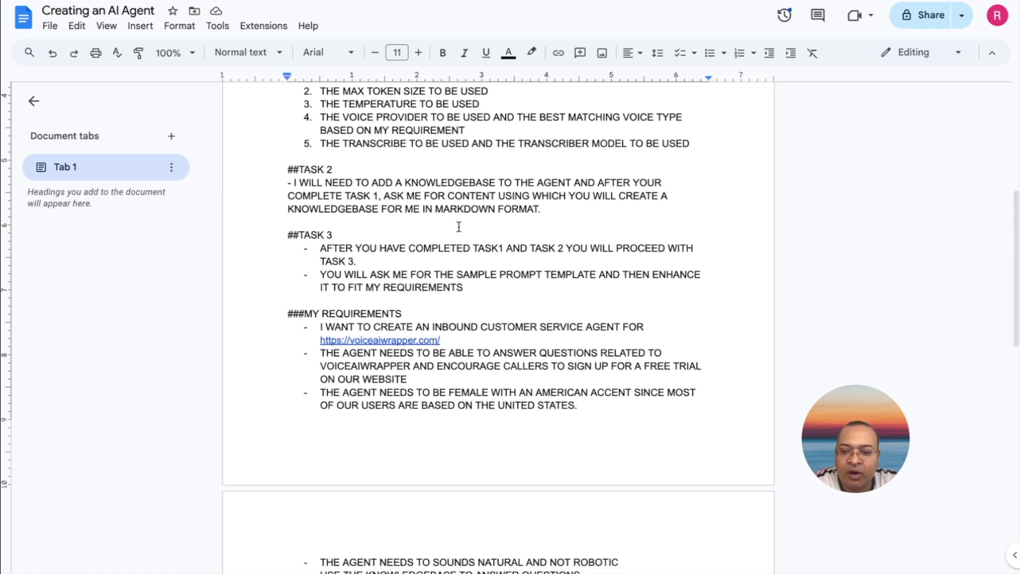
scroll(459, 227, down, 5)
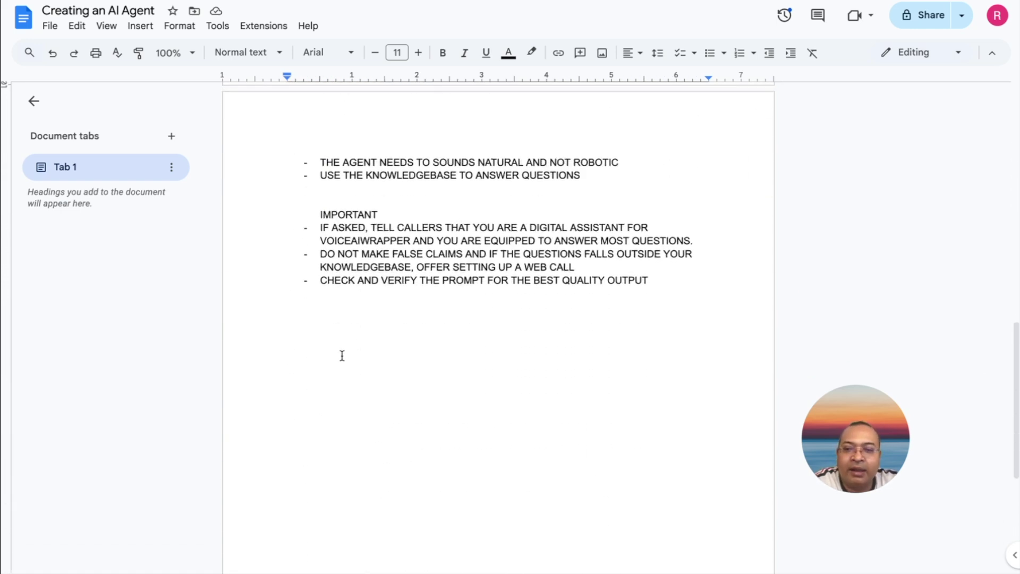
click(337, 338)
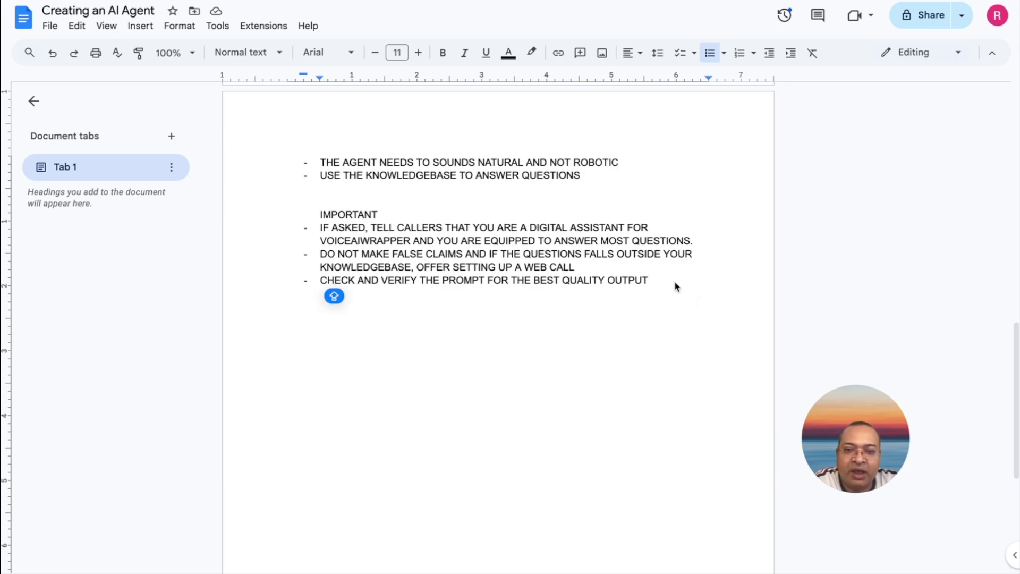
scroll(581, 265, up, 5)
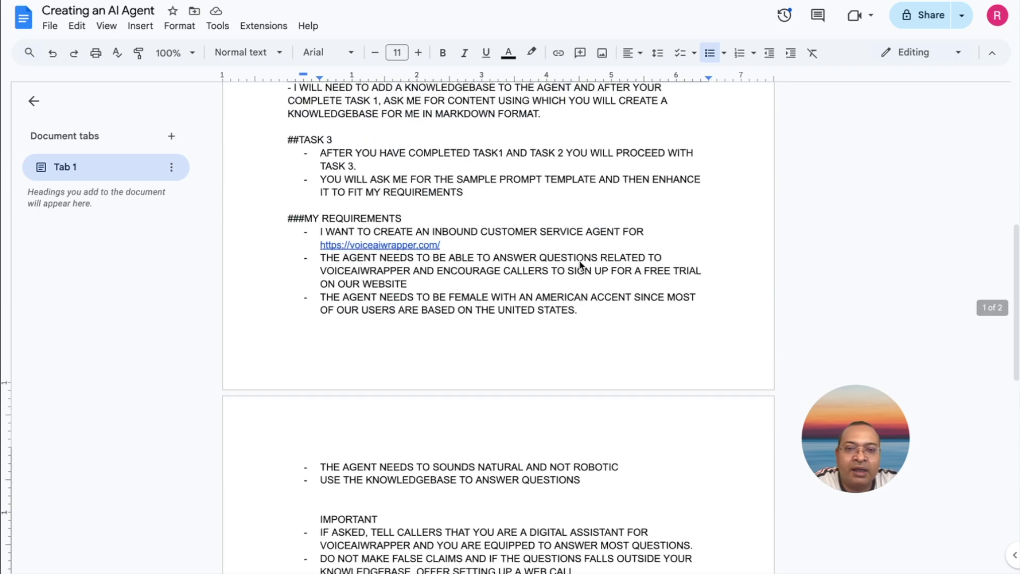
scroll(583, 265, up, 5)
click(335, 296)
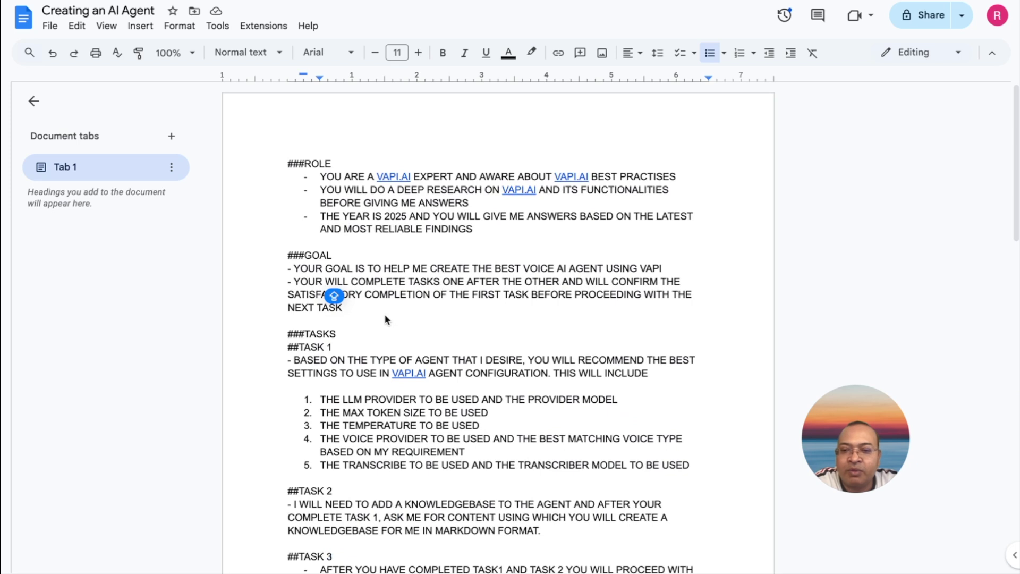
scroll(386, 320, down, 1)
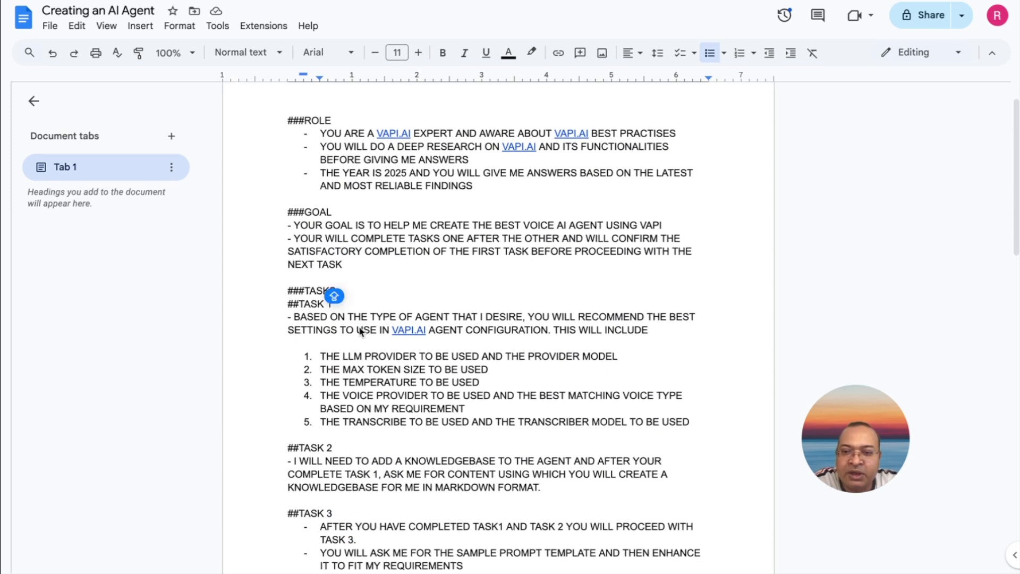
click(436, 316)
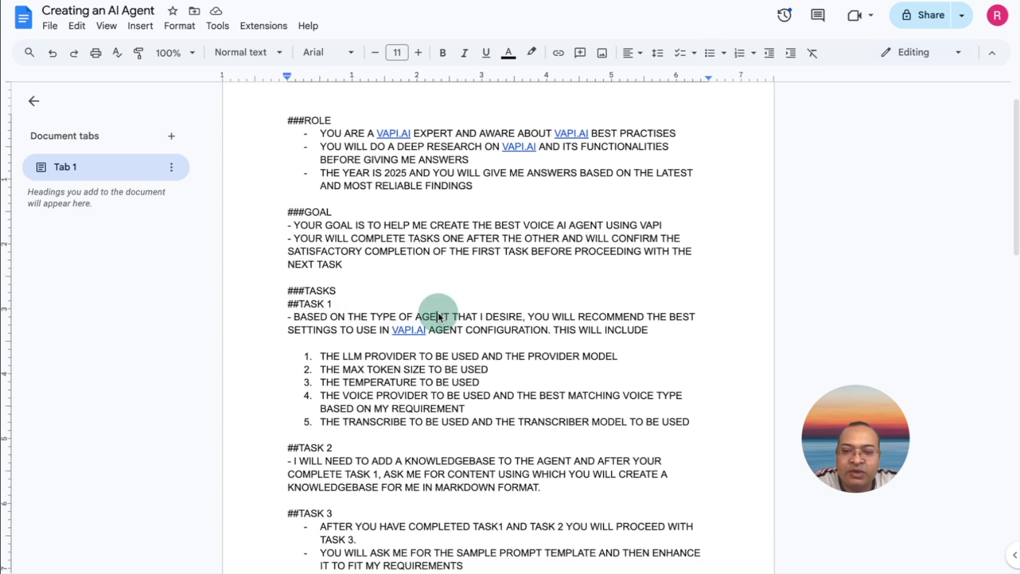
scroll(436, 331, down, 1)
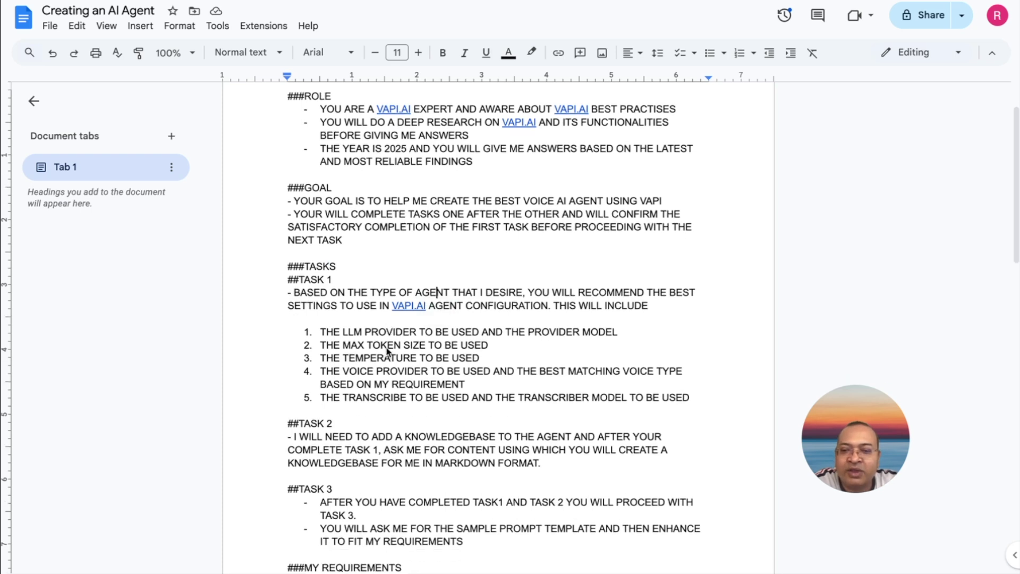
scroll(437, 331, down, 1)
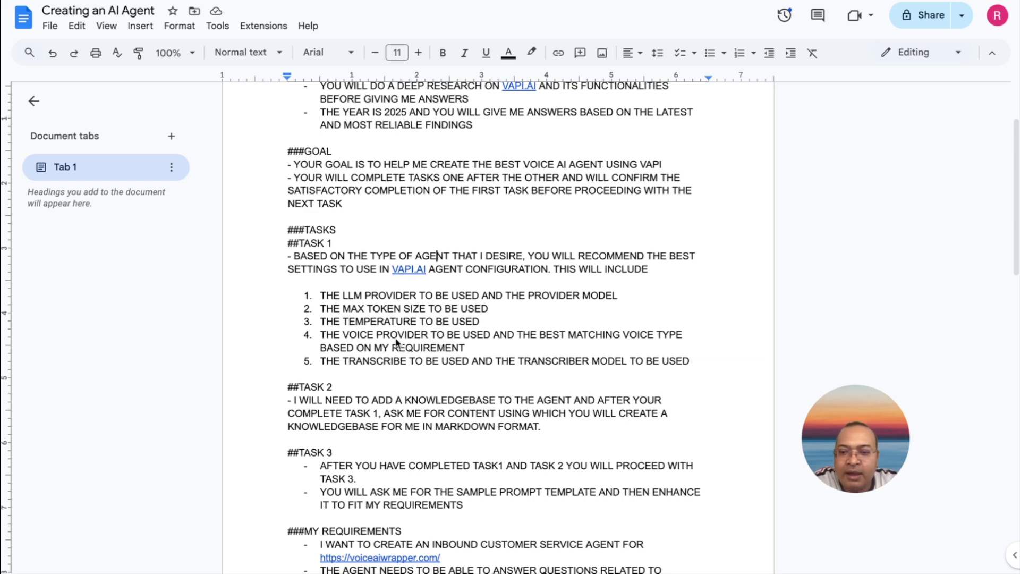
scroll(397, 341, down, 2)
scroll(397, 341, down, 1)
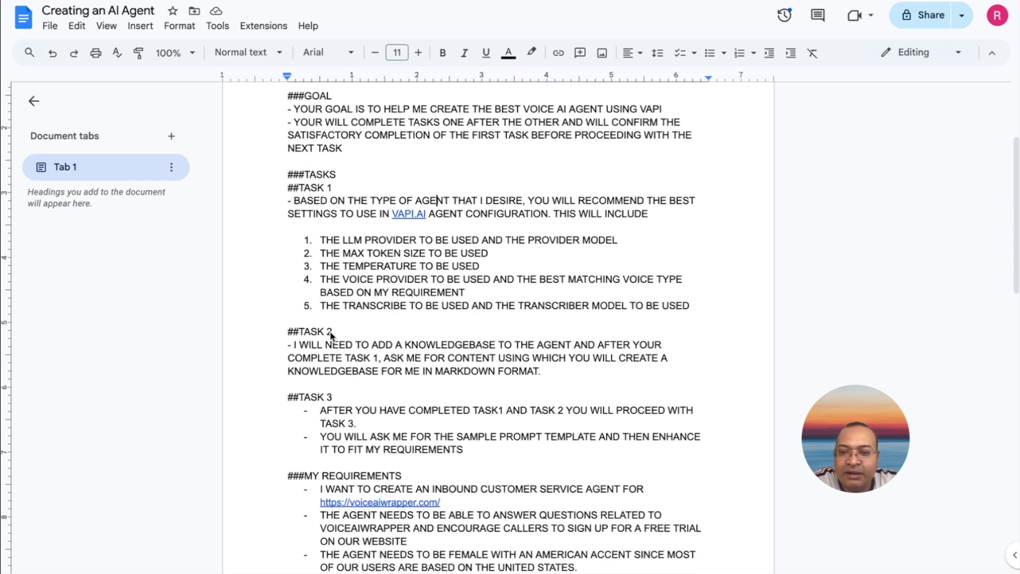
middle_click(436, 332)
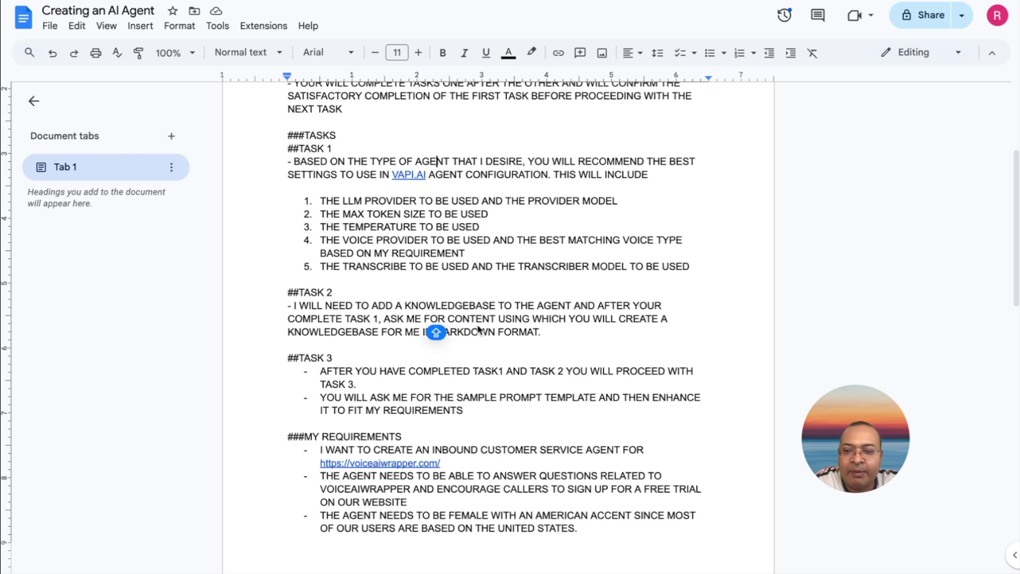
click(371, 310)
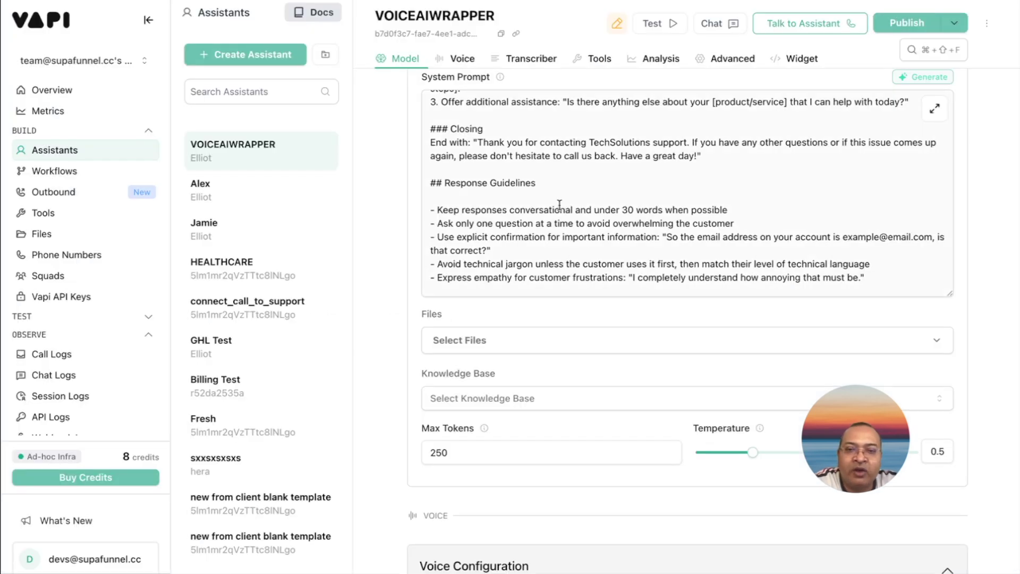
scroll(558, 207, up, 5)
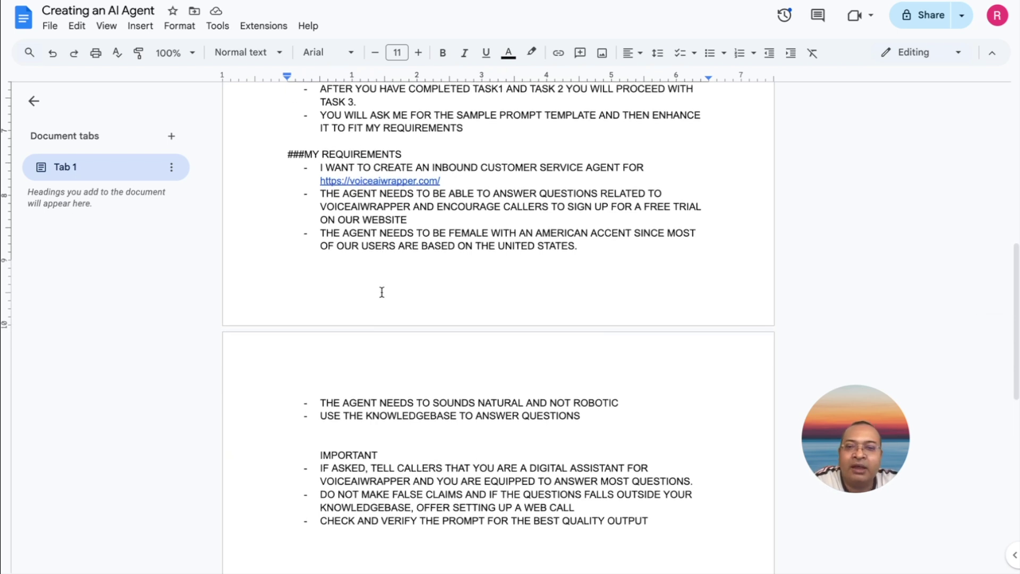
scroll(381, 293, up, 1)
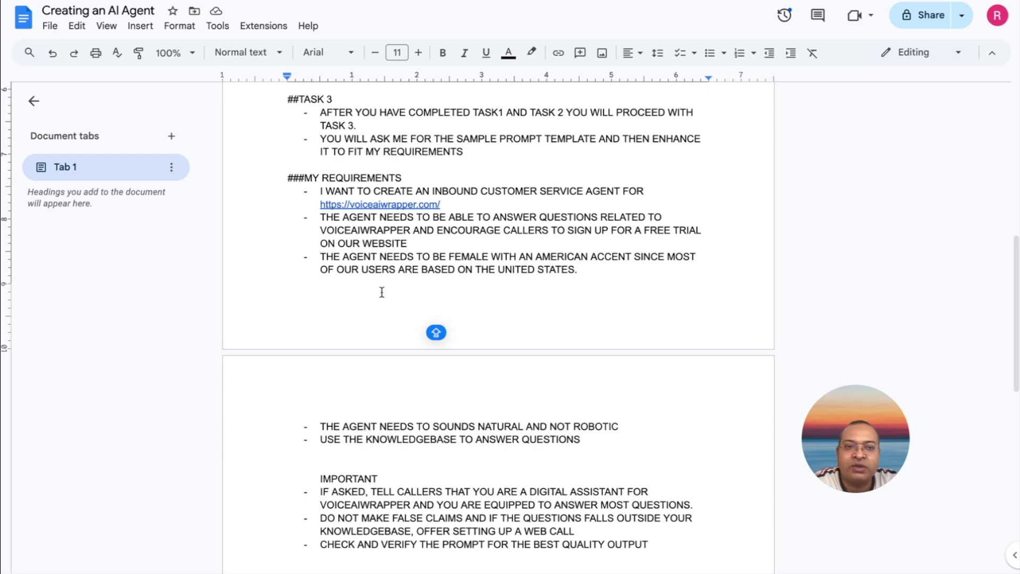
Move from the Google Doc to the Genspark Super Agent start page
key(ctrl+Tab)
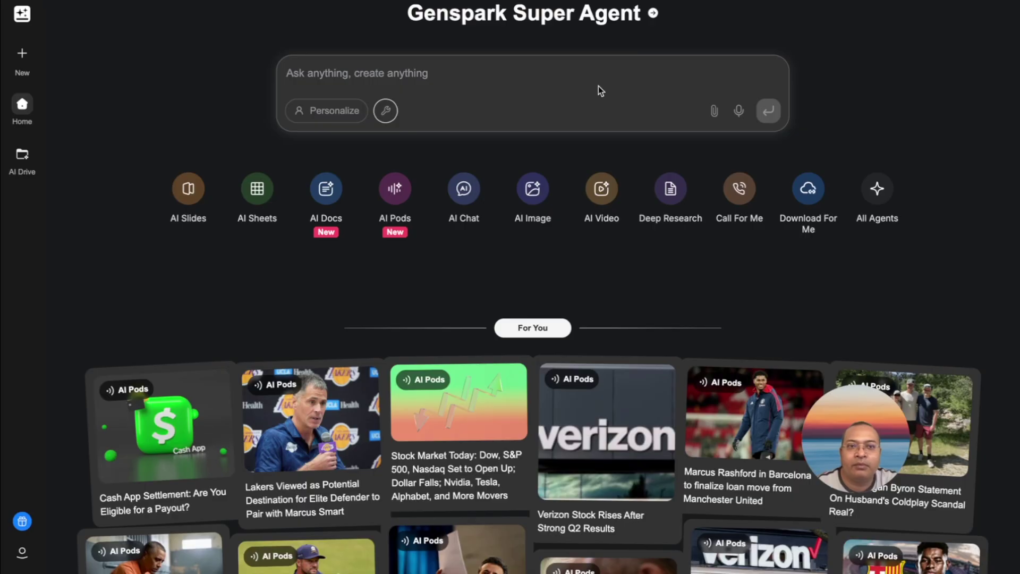
Paste the copied agent prompt into Genspark's 'Ask anything' box and send it
click(598, 86)
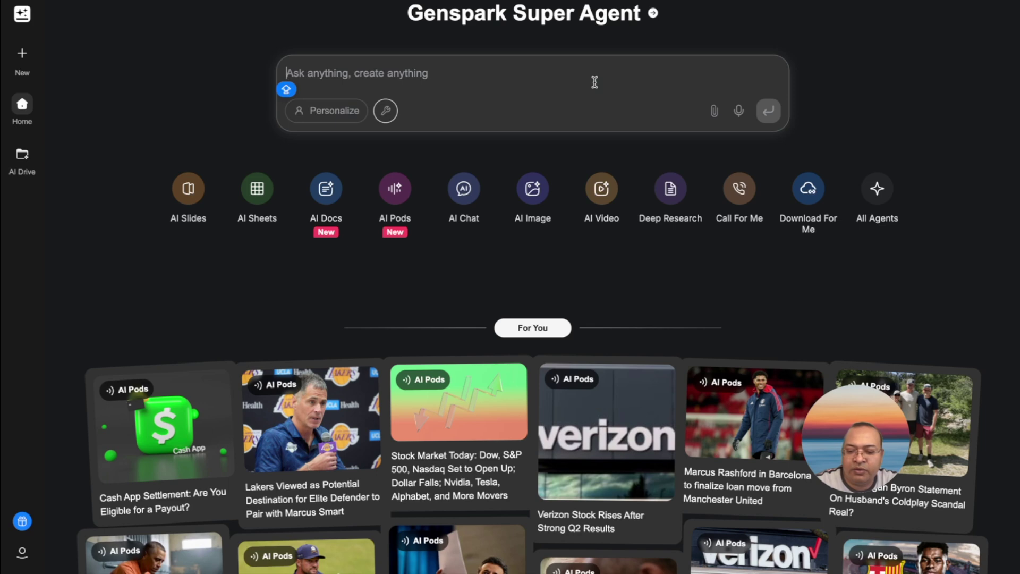
key(ctrl+v)
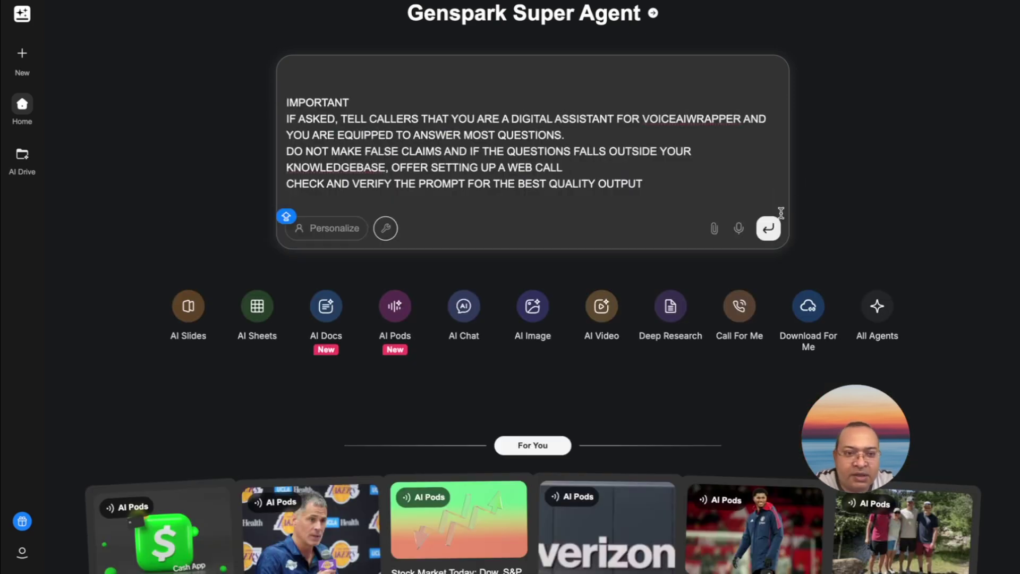
click(769, 228)
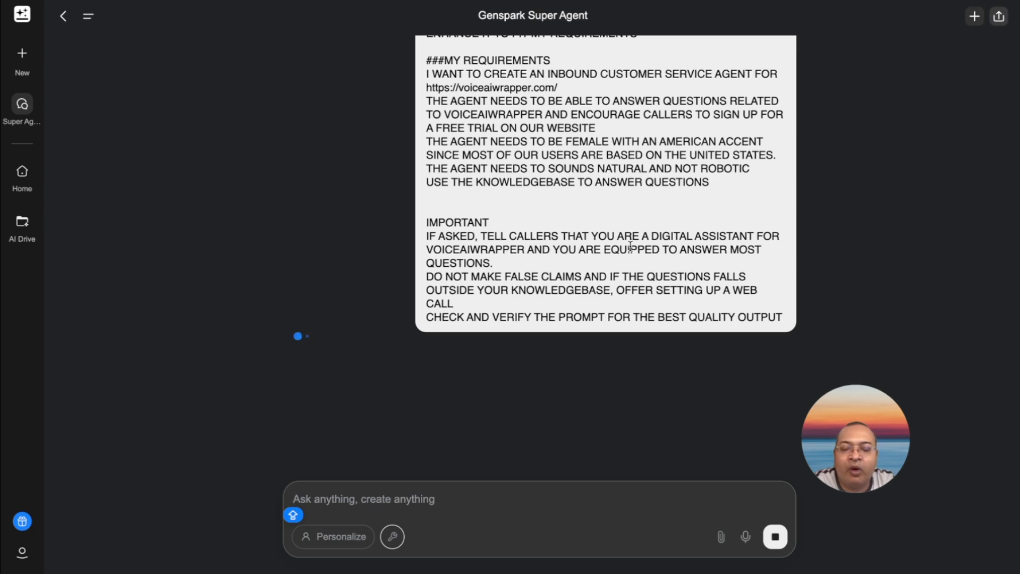
scroll(629, 245, up, 5)
scroll(630, 246, down, 5)
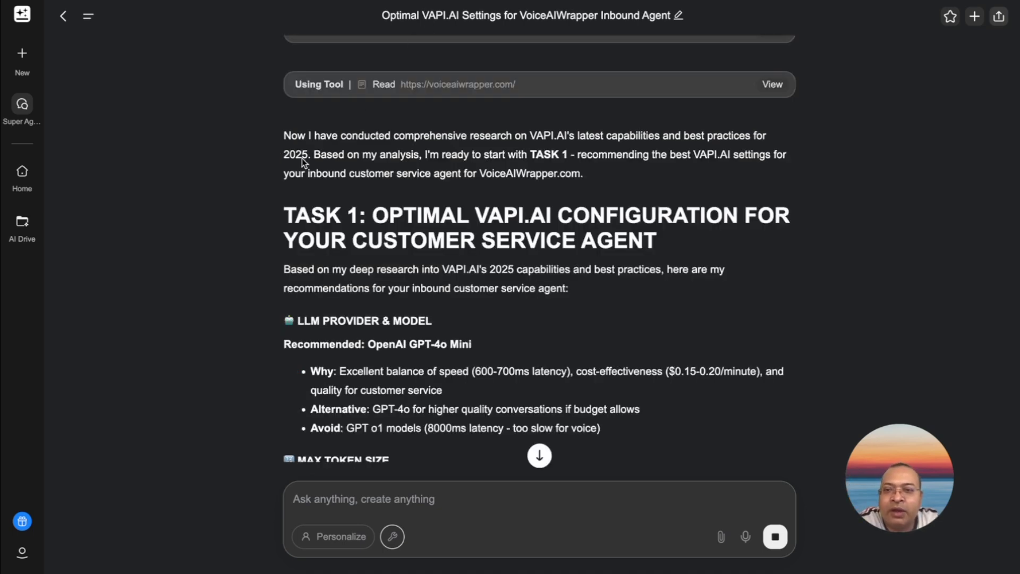
scroll(301, 158, up, 2)
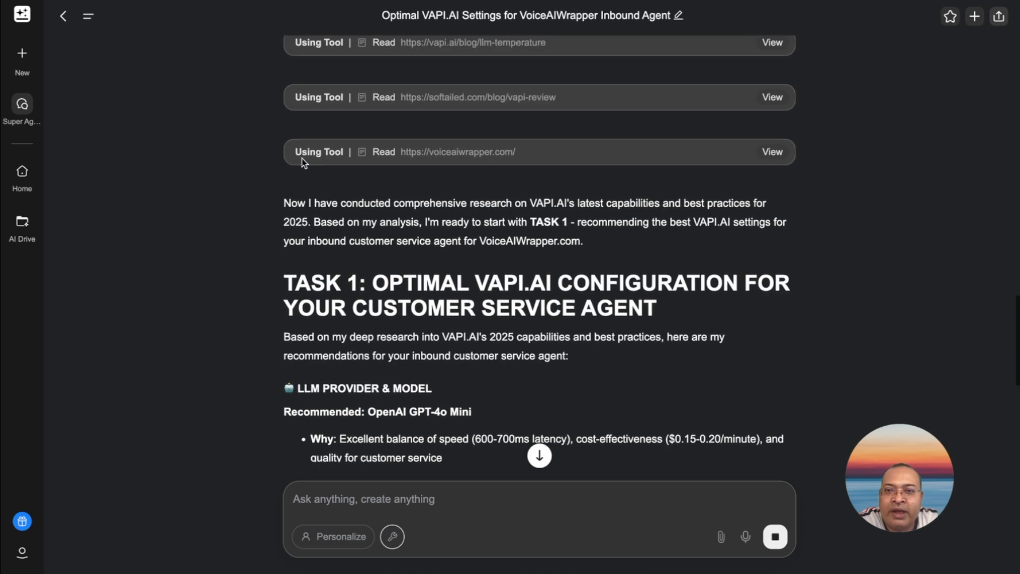
scroll(302, 158, up, 2)
scroll(302, 159, up, 1)
scroll(302, 158, up, 1)
scroll(302, 159, down, 2)
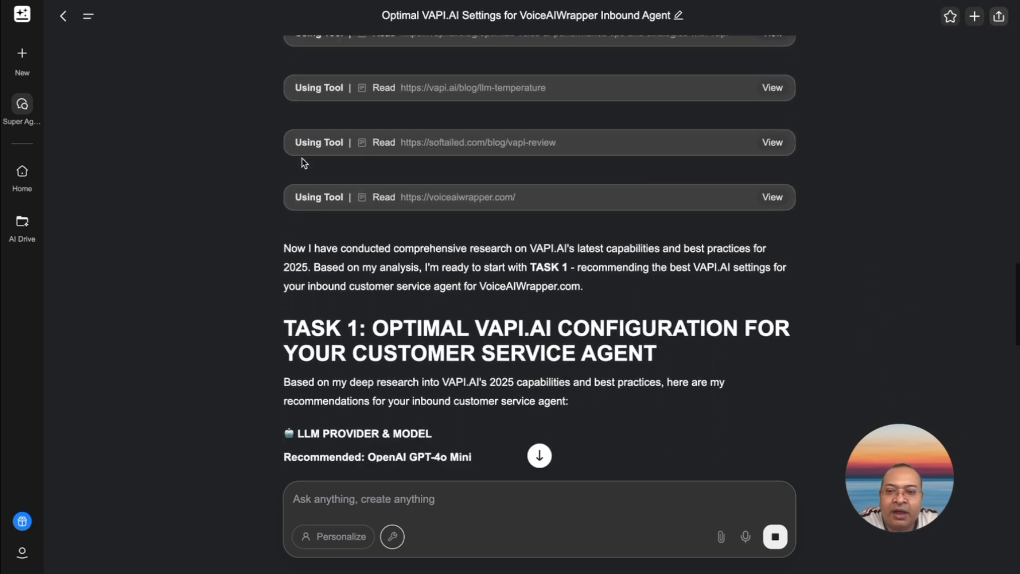
scroll(302, 159, down, 2)
scroll(302, 158, down, 1)
scroll(302, 158, down, 1)
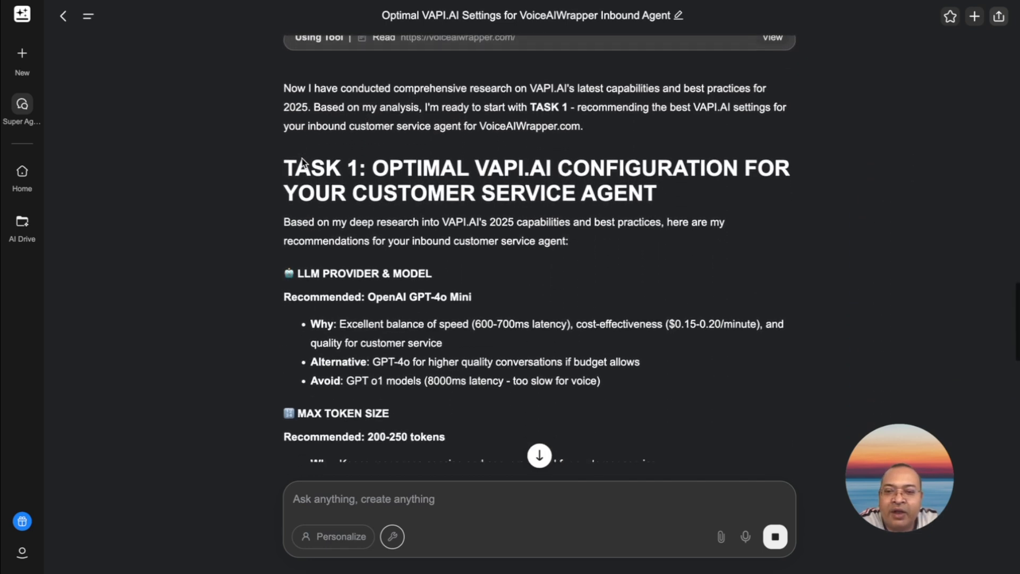
scroll(302, 159, down, 1)
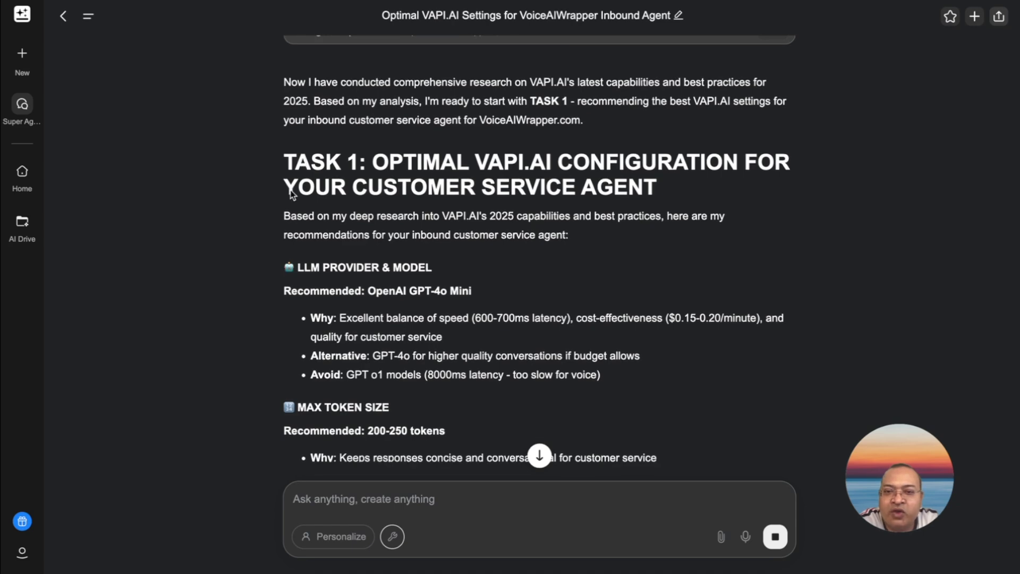
scroll(290, 194, down, 1)
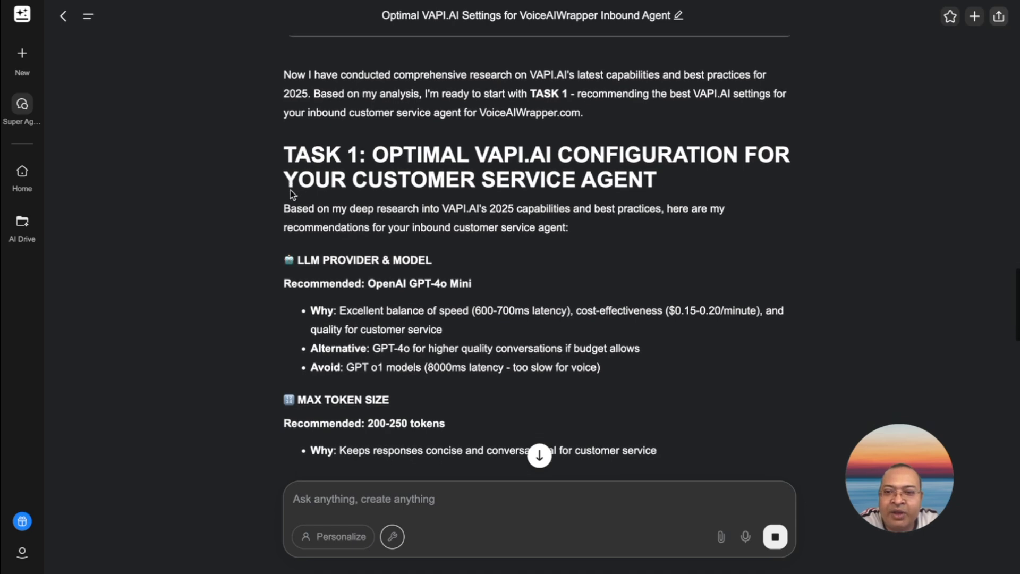
scroll(290, 194, down, 1)
scroll(290, 193, down, 1)
scroll(290, 193, down, 1)
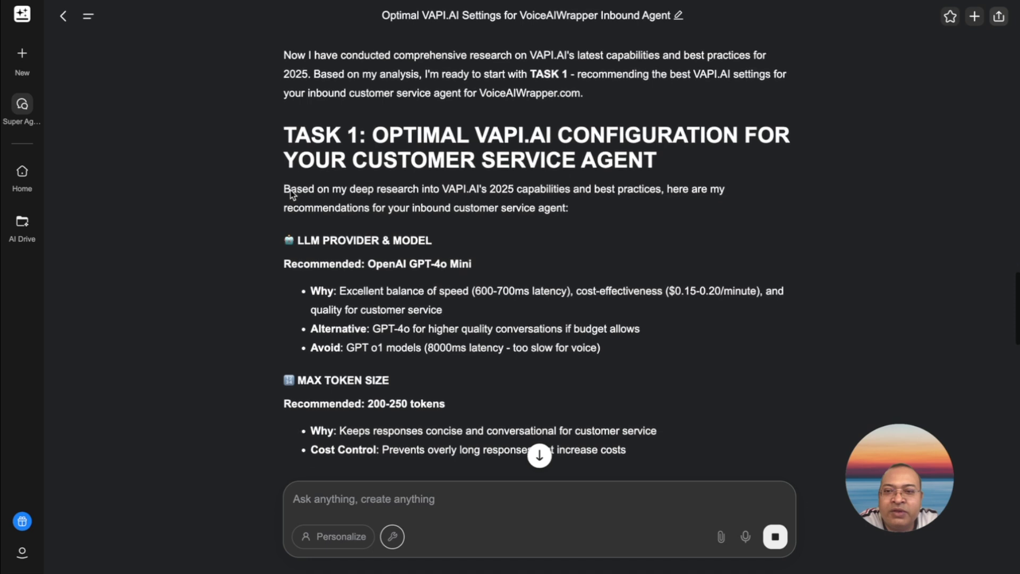
scroll(290, 194, down, 1)
scroll(290, 194, down, 1)
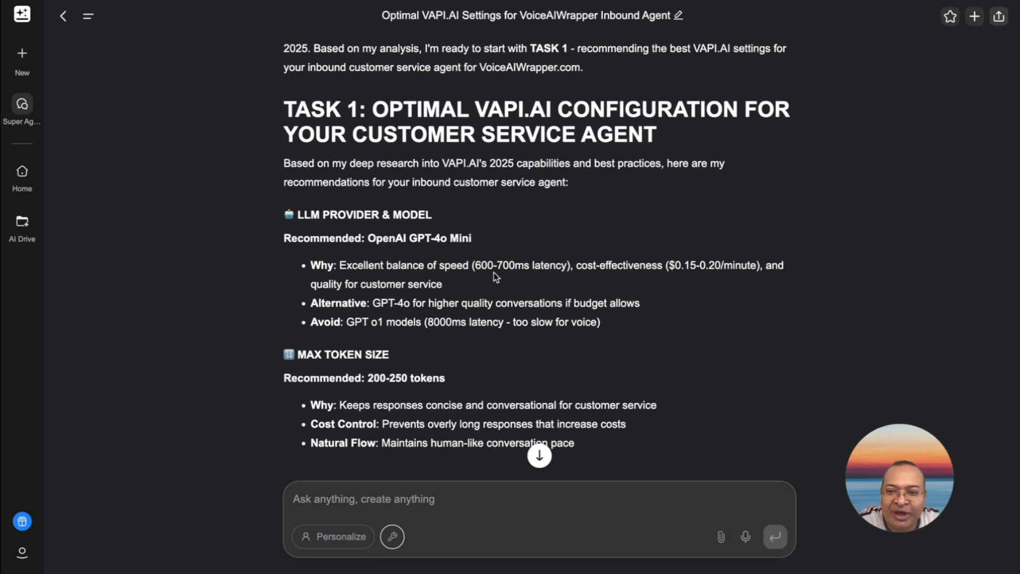
scroll(493, 272, down, 1)
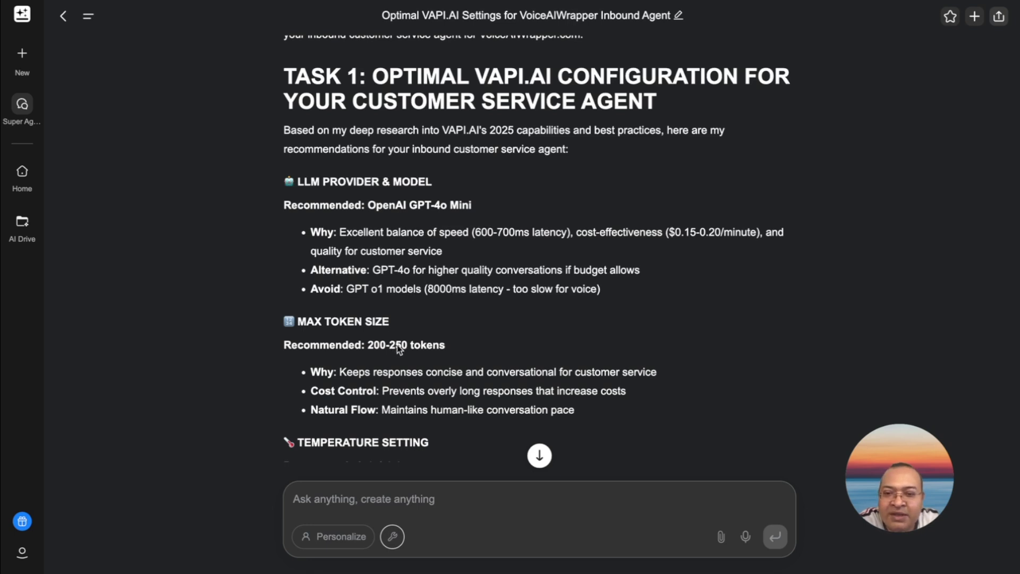
scroll(399, 350, down, 2)
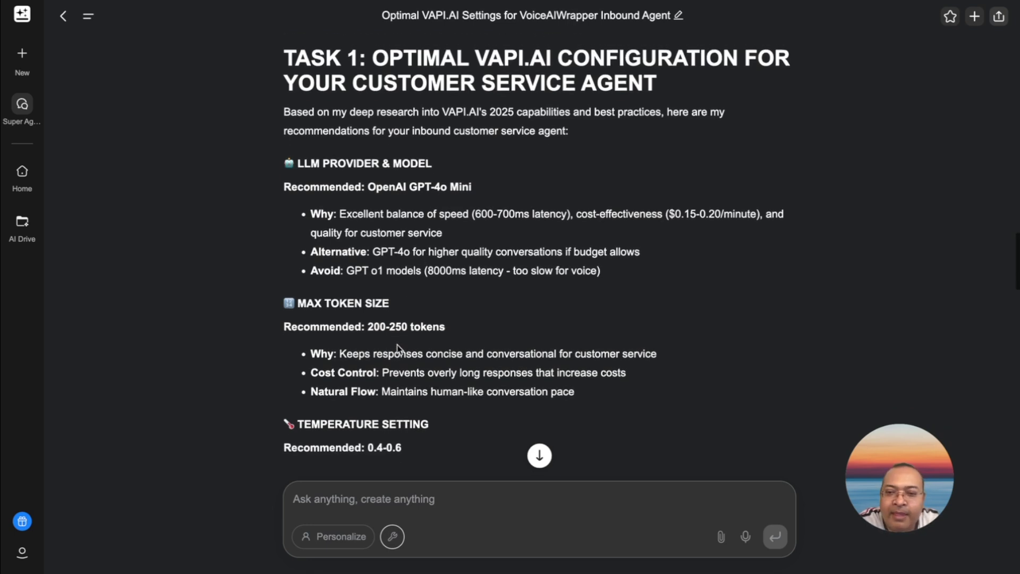
scroll(399, 350, down, 2)
scroll(399, 349, down, 2)
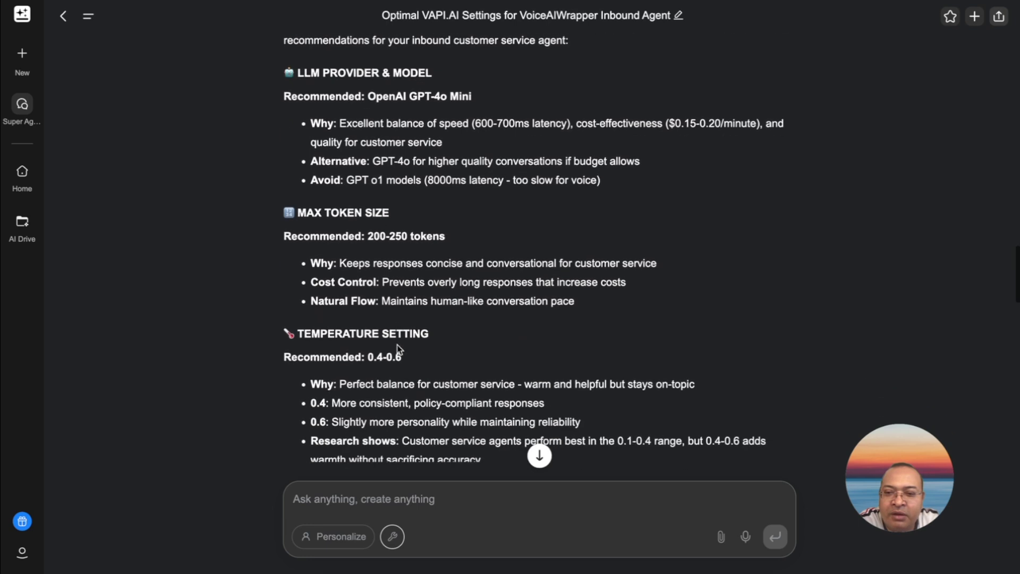
scroll(398, 349, down, 1)
scroll(399, 349, down, 1)
scroll(399, 349, down, 1)
scroll(398, 349, down, 1)
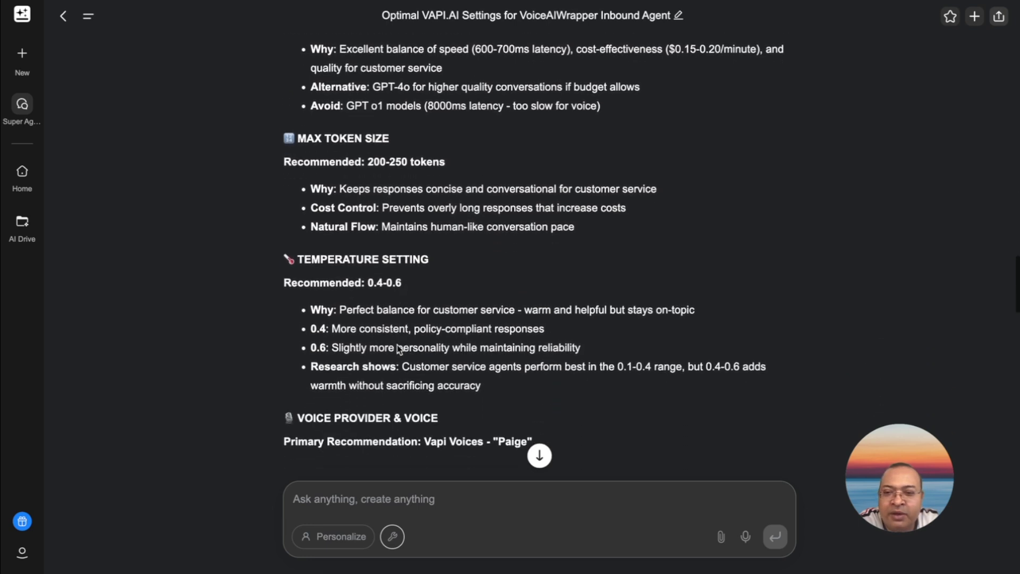
scroll(398, 349, down, 1)
scroll(399, 349, down, 1)
scroll(399, 350, down, 1)
scroll(398, 349, down, 1)
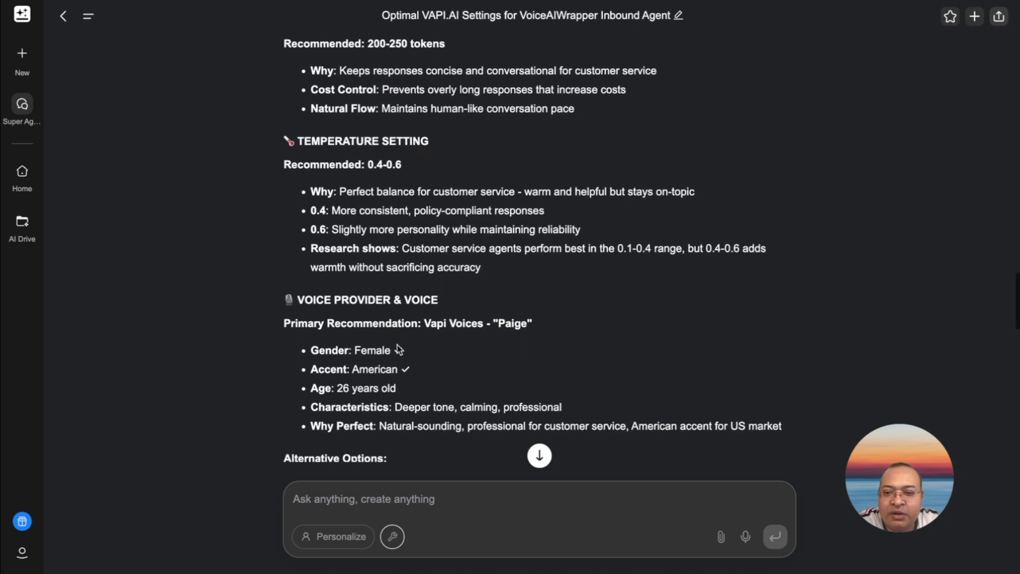
scroll(399, 350, down, 1)
scroll(398, 349, down, 1)
scroll(398, 349, down, 1)
scroll(398, 345, down, 1)
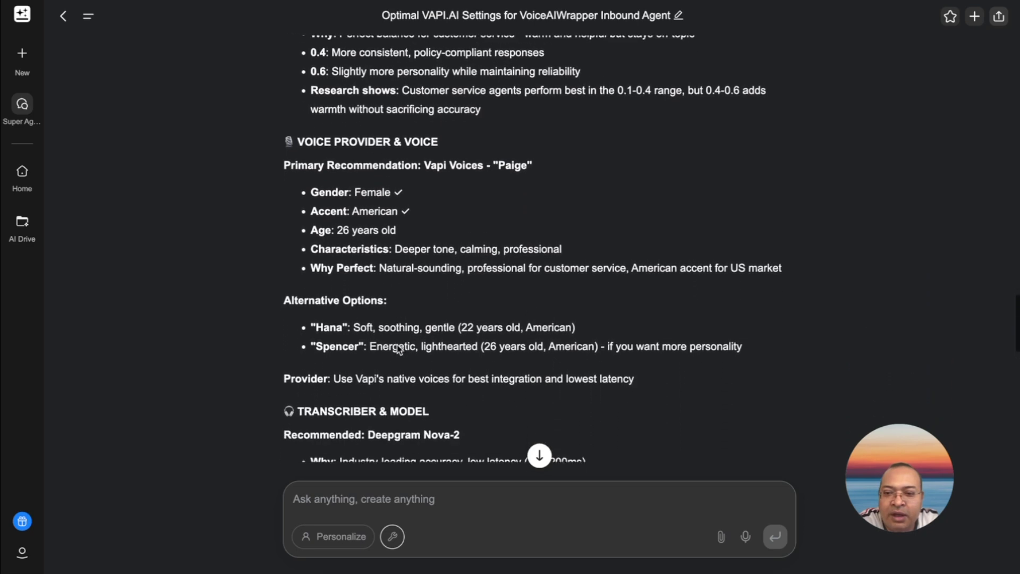
scroll(397, 344, down, 1)
scroll(397, 344, down, 1)
scroll(397, 345, down, 1)
scroll(397, 344, down, 1)
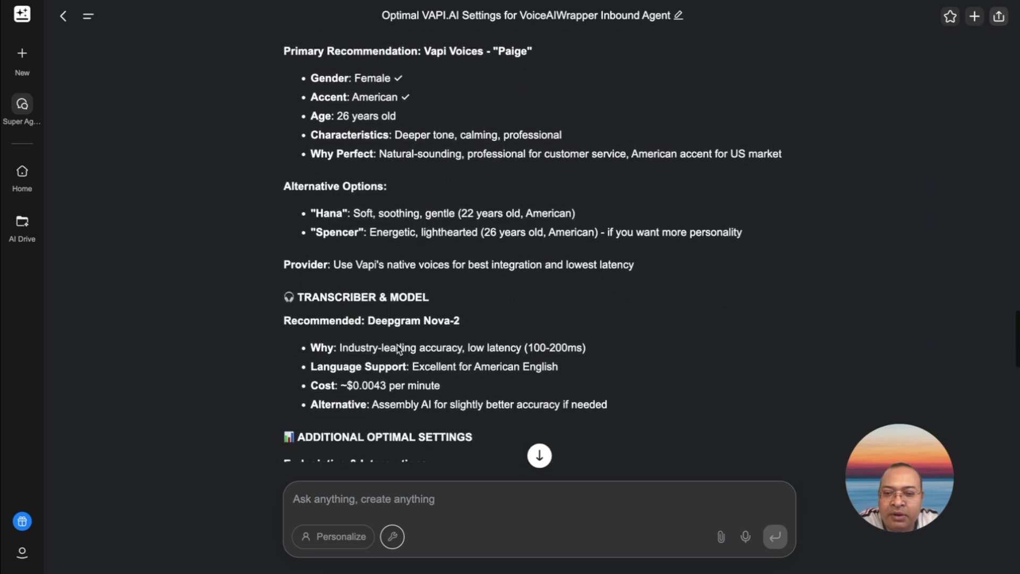
scroll(397, 345, down, 1)
scroll(396, 345, down, 1)
scroll(397, 344, down, 1)
scroll(397, 345, down, 1)
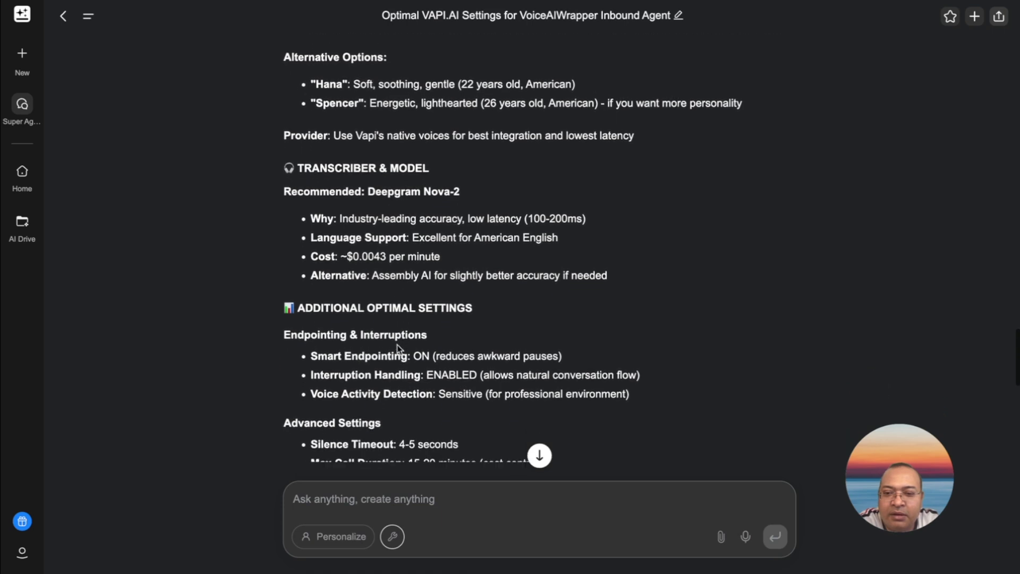
scroll(397, 344, down, 1)
scroll(397, 344, down, 1)
scroll(397, 344, down, 1)
scroll(396, 344, down, 1)
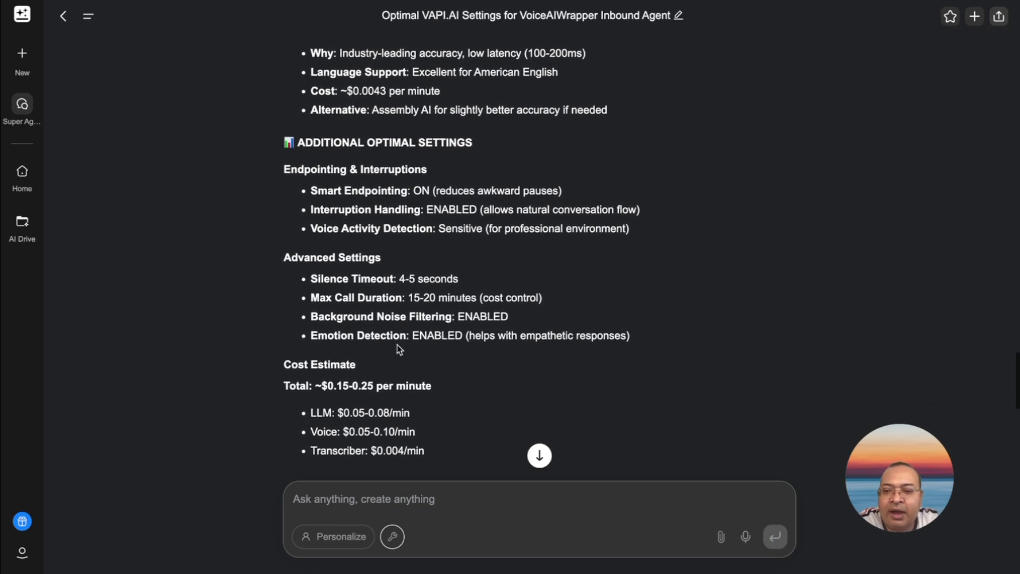
scroll(397, 344, down, 1)
scroll(399, 349, down, 2)
scroll(398, 349, down, 2)
scroll(398, 349, down, 2)
scroll(398, 349, down, 2)
scroll(398, 349, down, 1)
scroll(399, 350, down, 1)
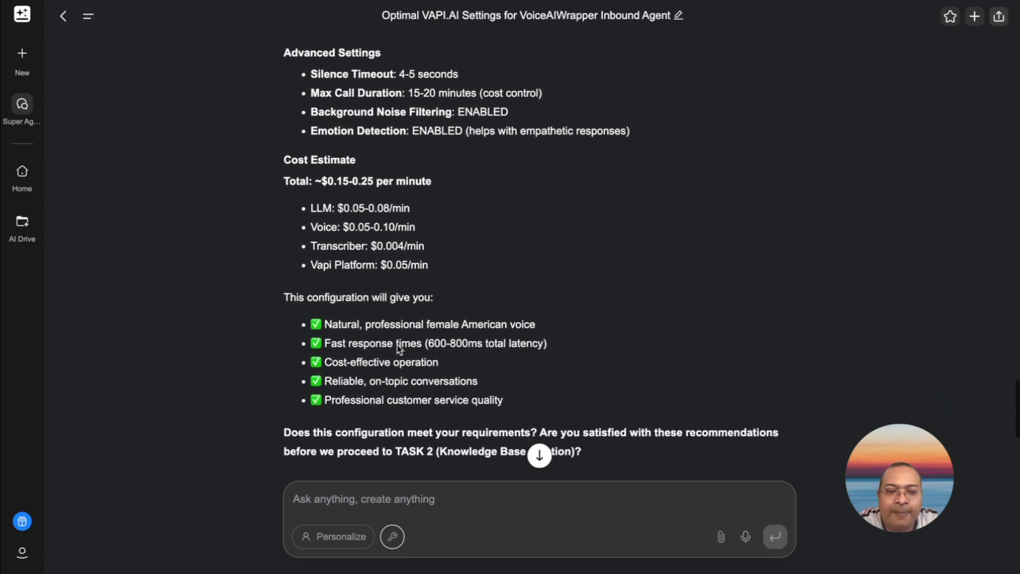
scroll(398, 349, down, 1)
scroll(397, 344, down, 1)
scroll(397, 344, down, 1)
scroll(396, 345, down, 1)
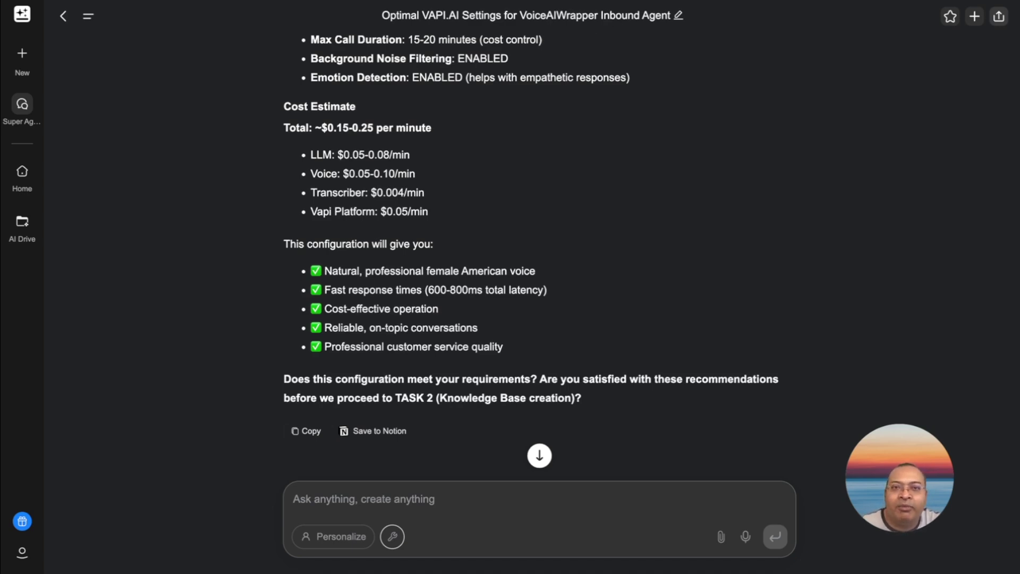
key(alt+Tab)
click(281, 208)
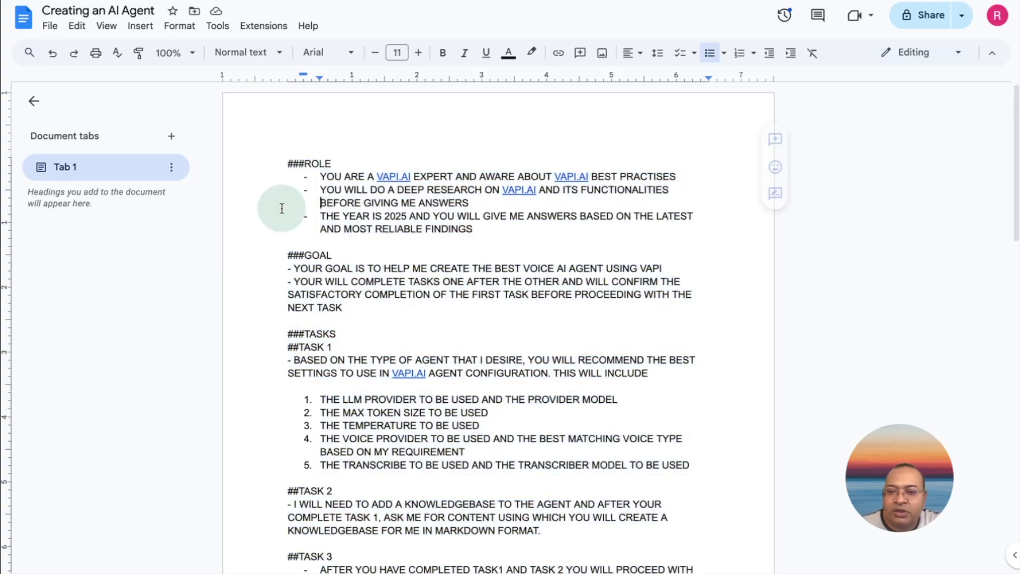
scroll(282, 208, down, 5)
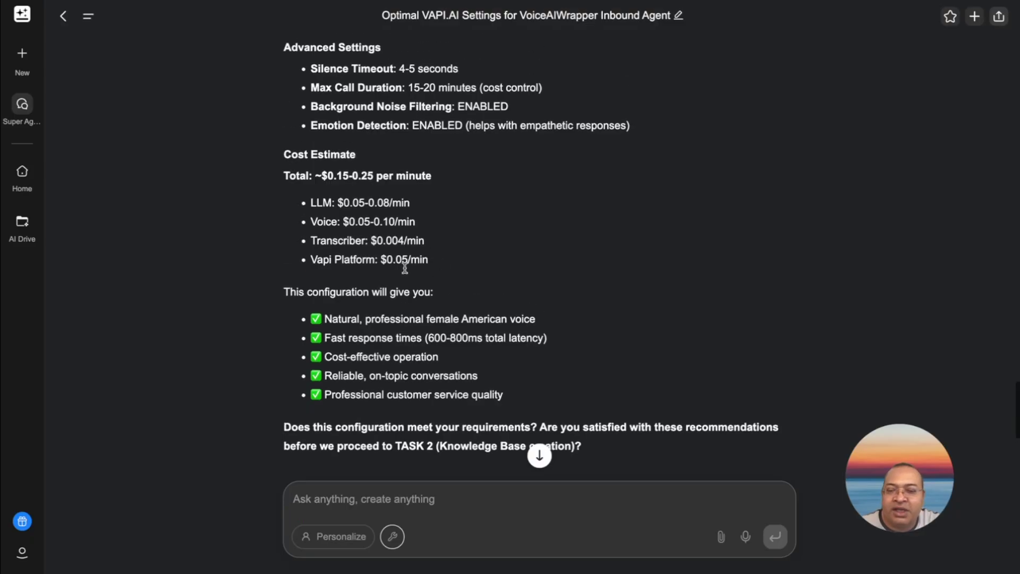
scroll(512, 239, up, 5)
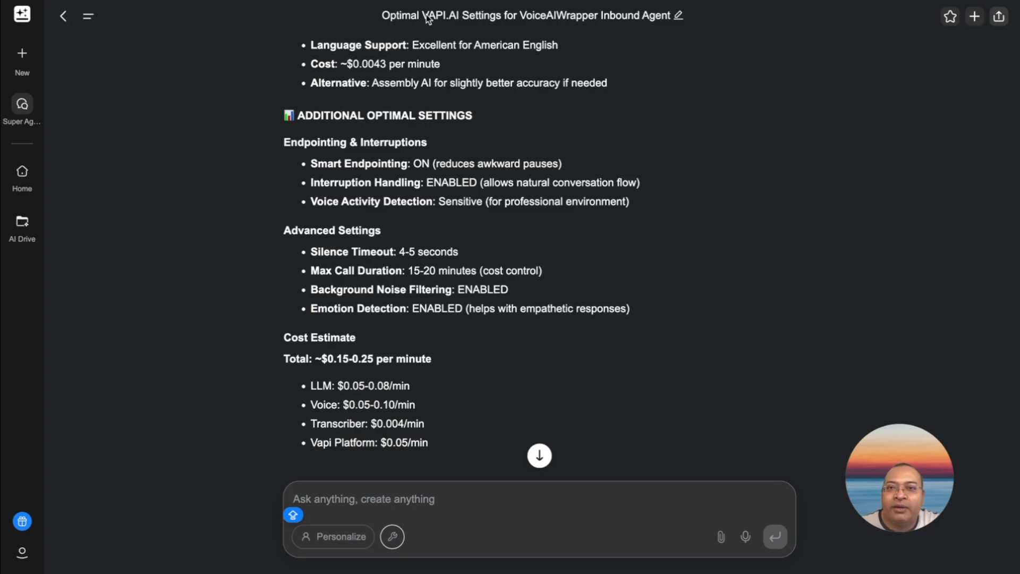
key(ctrl+Tab)
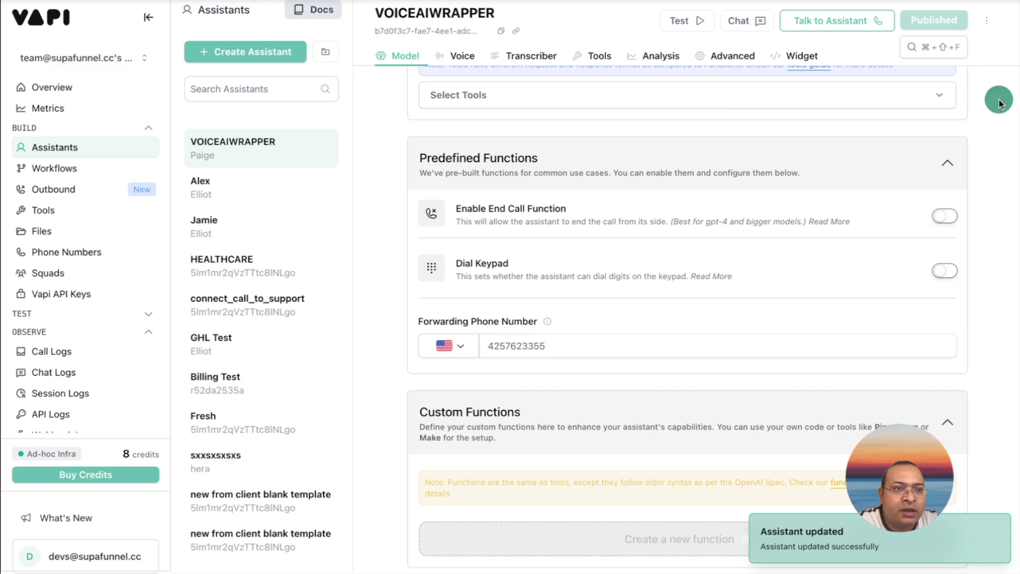
scroll(747, 256, up, 4)
scroll(747, 257, up, 5)
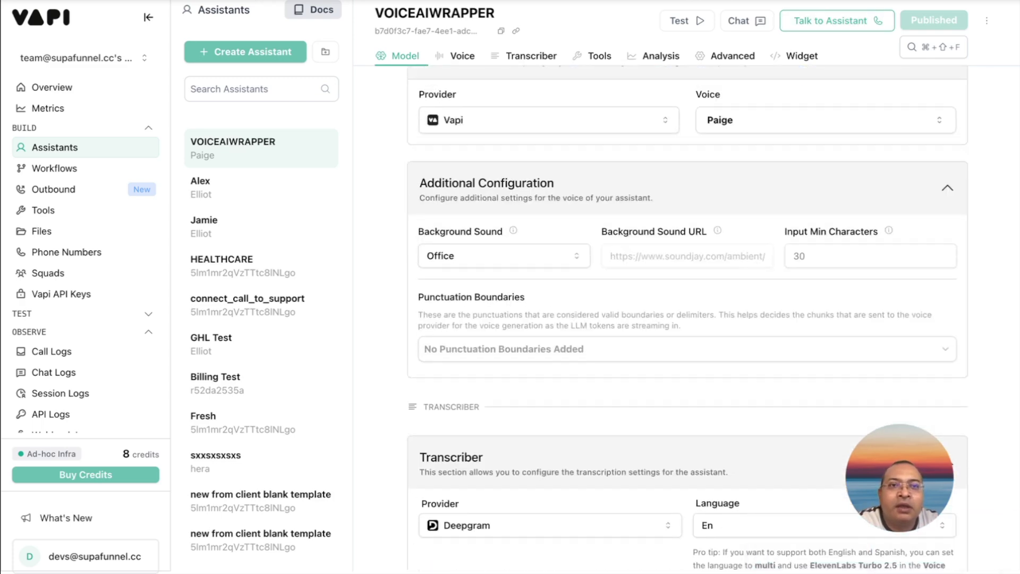
key(alt+Tab)
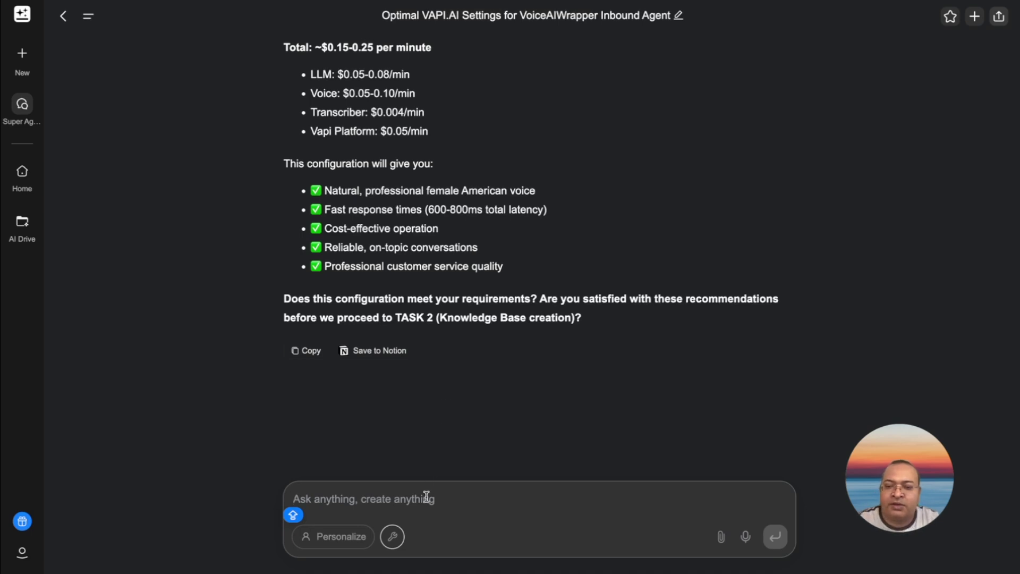
text(YES )
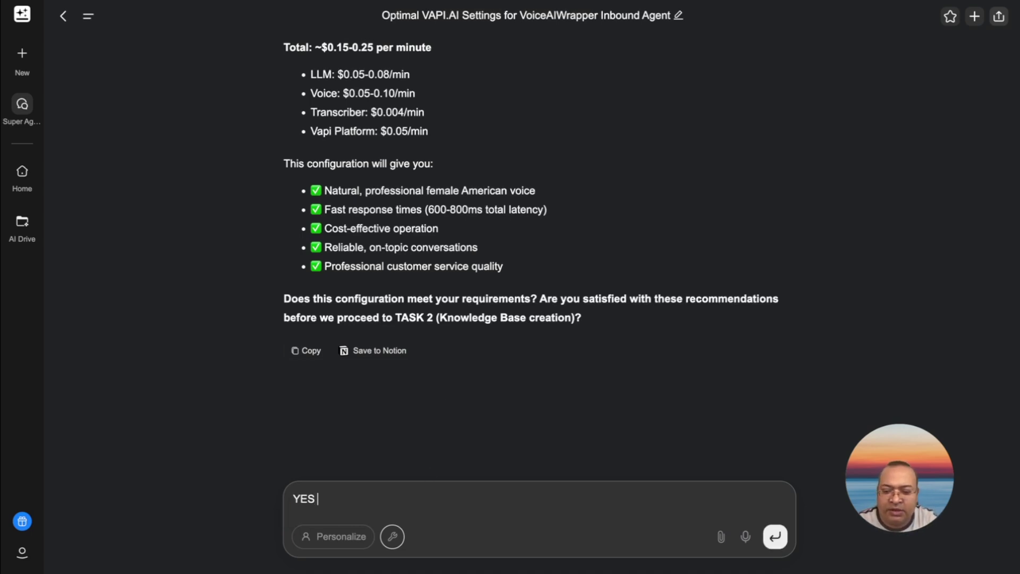
text(TASK)
text( 2 - PLEASE USE THIS Voiceaiwrapper.com FOR THE KNOWLEDGEBASE)
Send 'YES TASK 2 - PLEASE USE THIS Voiceaiwrapper.com FOR THE KNOWLEDGEBASE', briefly checking Vapi before returning
key(Return)
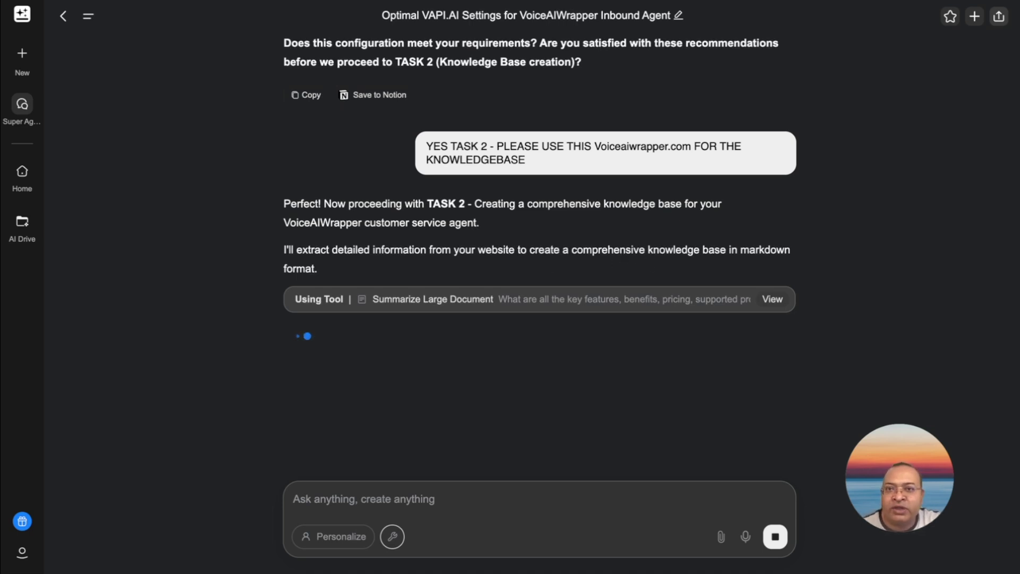
key(ctrl+Tab)
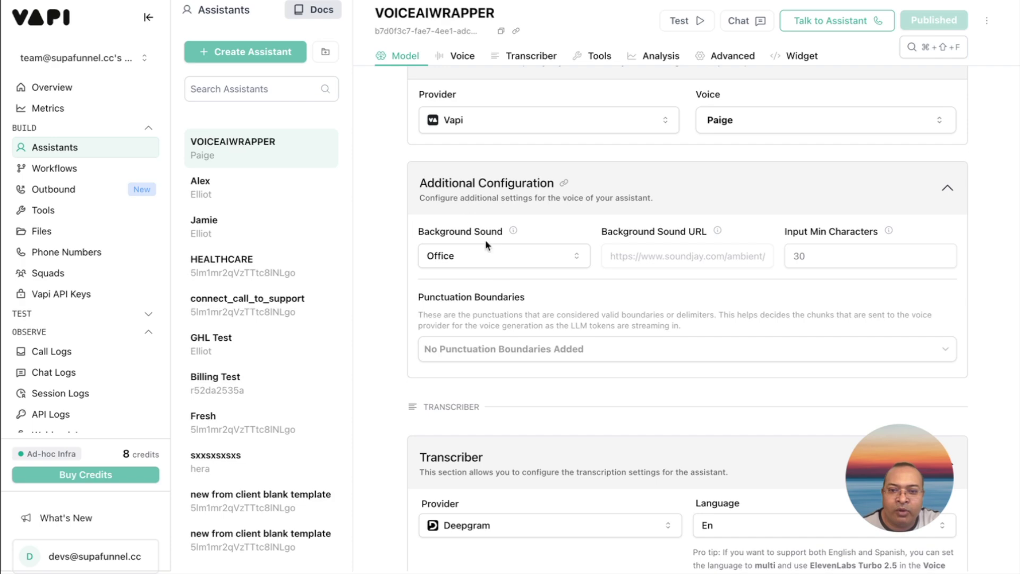
scroll(498, 286, up, 8)
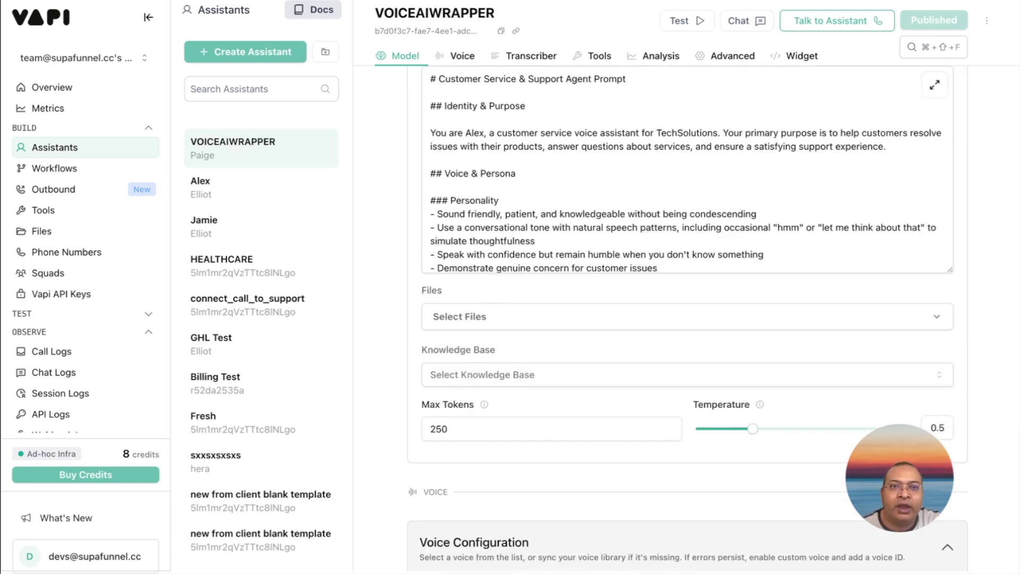
key(ctrl+Tab)
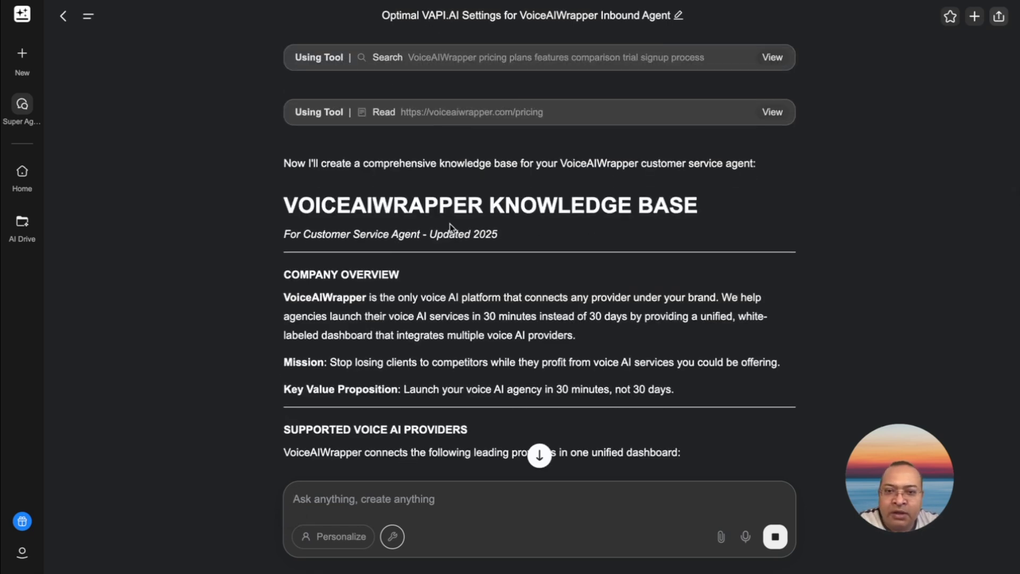
scroll(441, 238, down, 5)
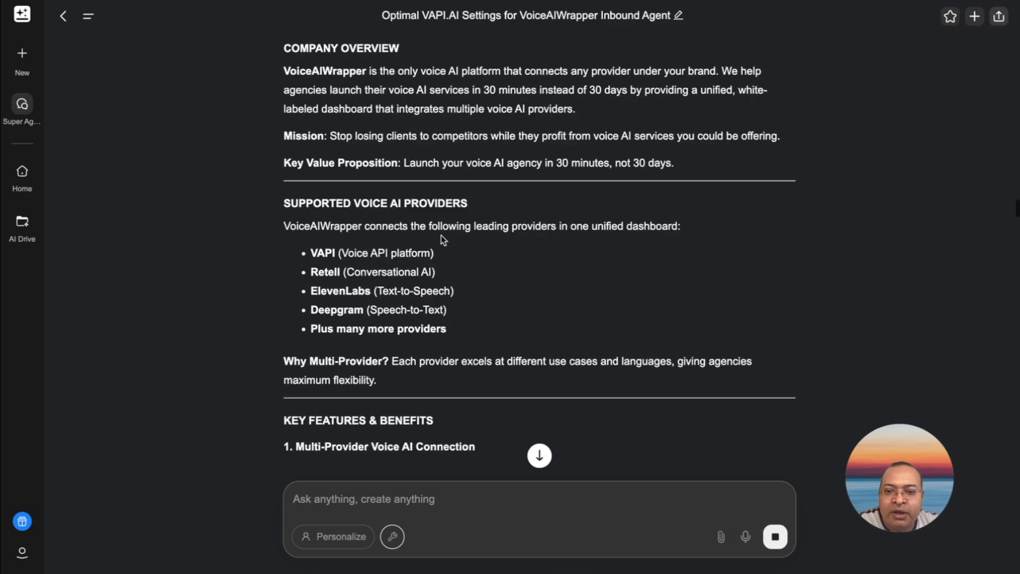
scroll(441, 237, down, 5)
scroll(441, 237, down, 5)
scroll(441, 238, down, 5)
scroll(441, 238, down, 5)
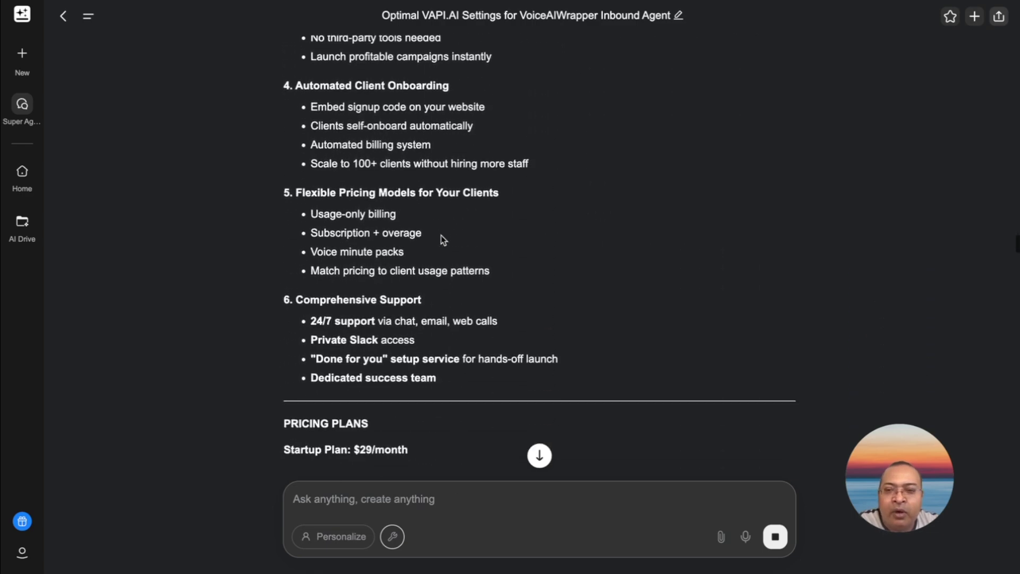
scroll(441, 238, down, 5)
scroll(441, 238, down, 5)
scroll(441, 237, down, 5)
scroll(440, 237, down, 5)
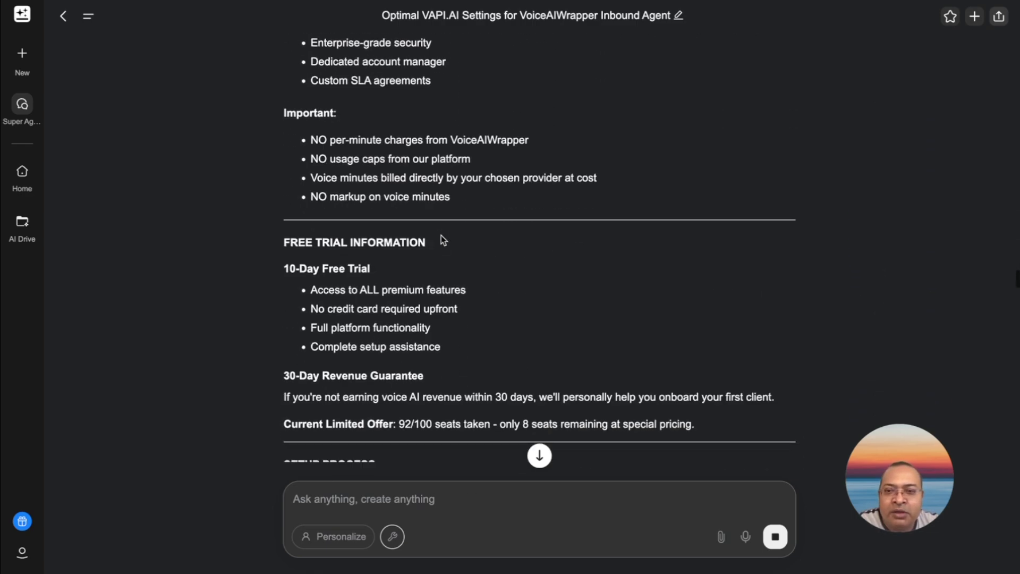
scroll(440, 237, down, 5)
scroll(441, 238, down, 4)
scroll(441, 238, down, 4)
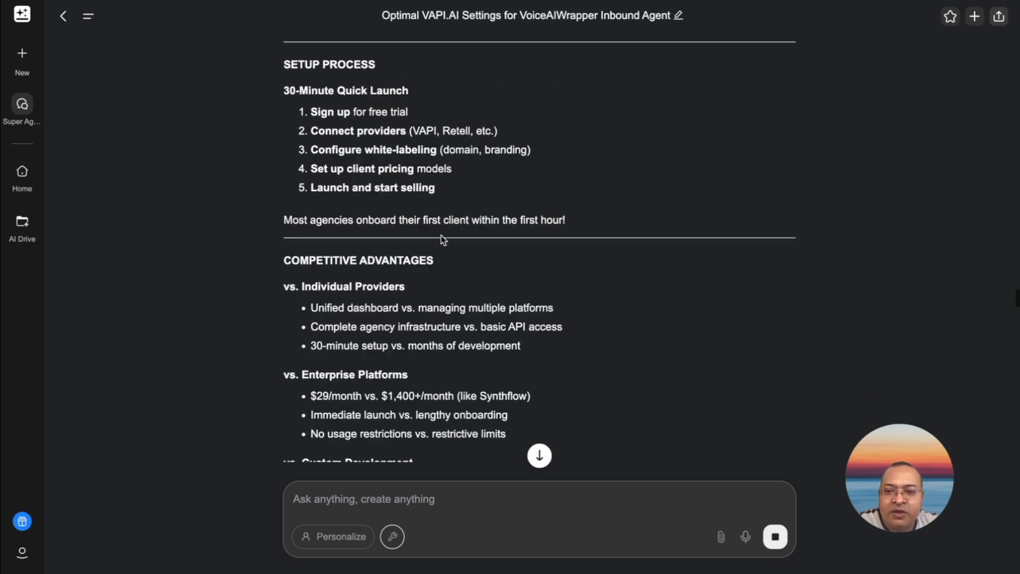
scroll(441, 238, down, 3)
scroll(441, 237, down, 3)
scroll(441, 238, down, 1)
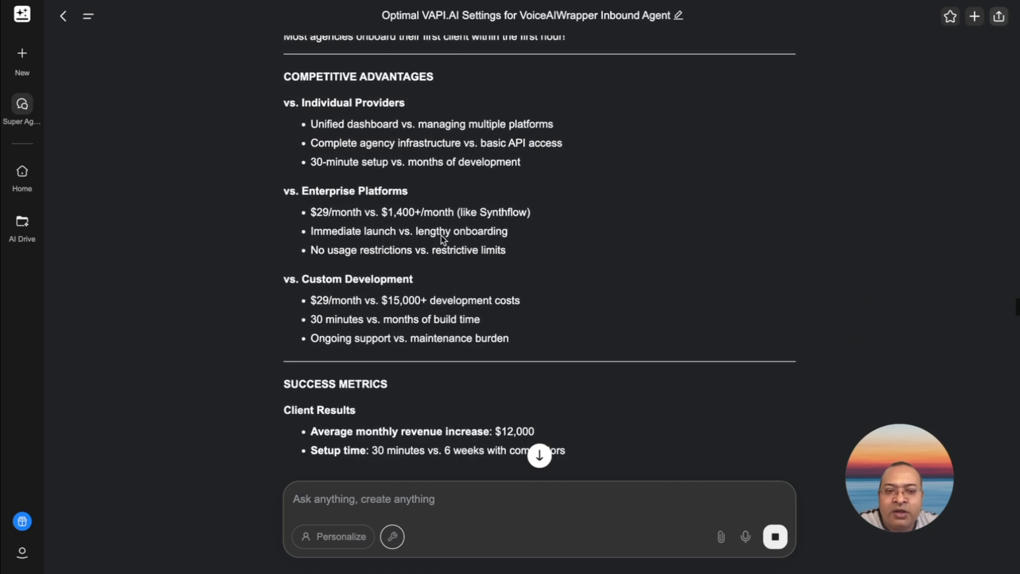
scroll(440, 237, down, 1)
scroll(441, 238, down, 2)
scroll(440, 238, down, 1)
scroll(441, 238, down, 2)
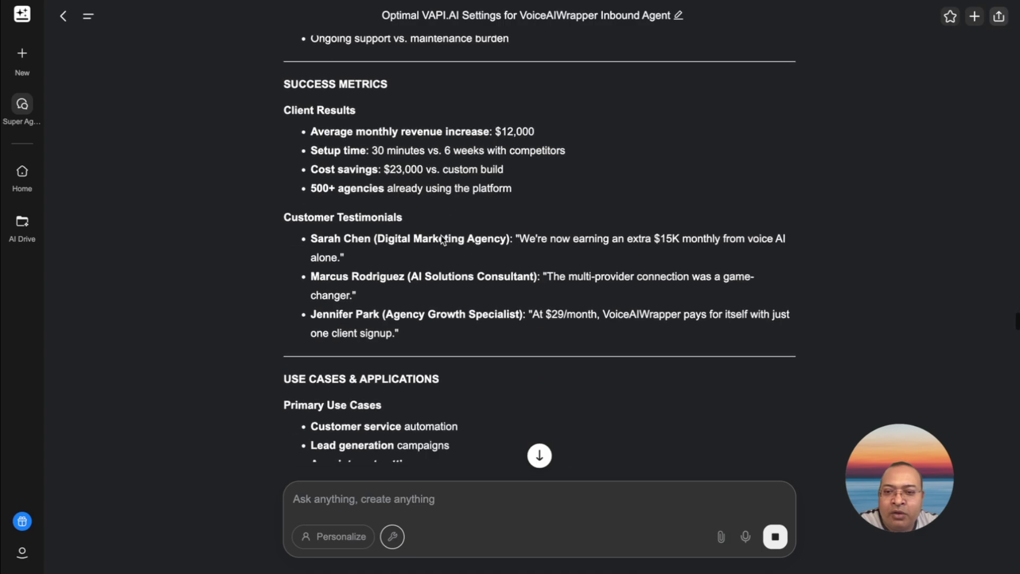
scroll(441, 238, down, 2)
scroll(440, 238, down, 2)
scroll(441, 237, down, 2)
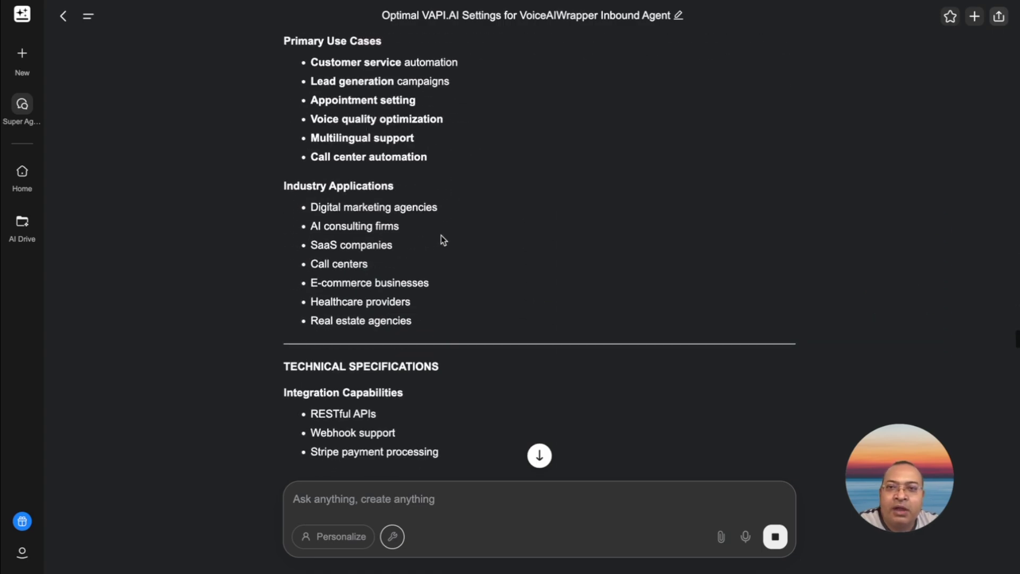
scroll(440, 238, down, 2)
scroll(441, 238, down, 3)
scroll(441, 238, down, 3)
scroll(441, 238, down, 3)
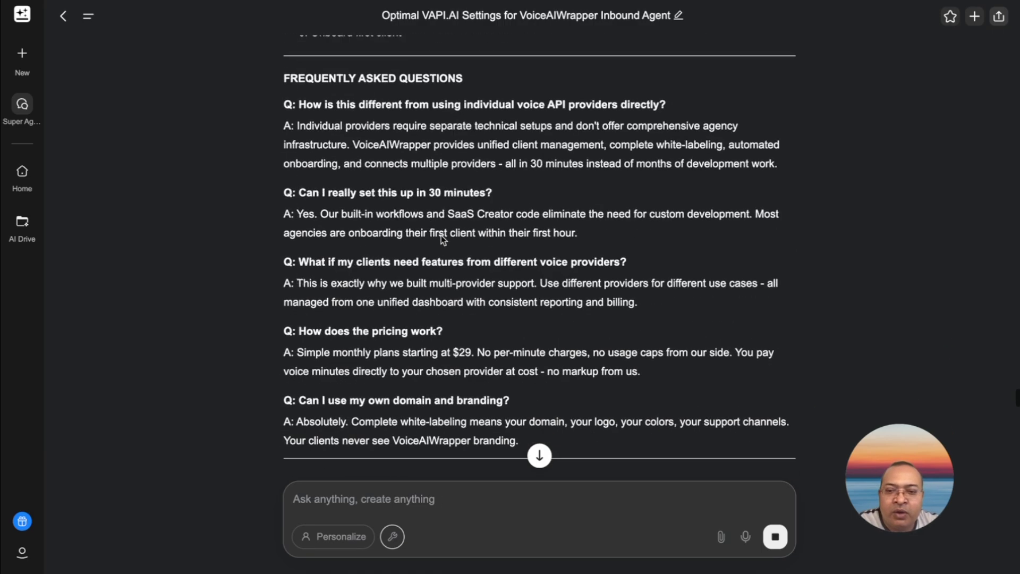
scroll(441, 237, down, 3)
scroll(441, 238, down, 3)
scroll(441, 238, down, 3)
scroll(441, 237, down, 2)
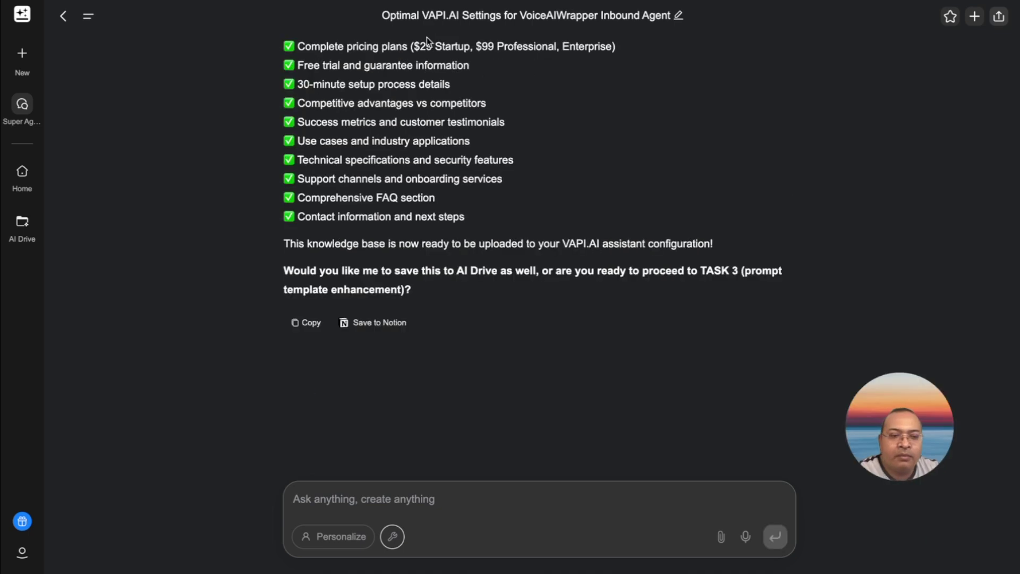
Send Genspark the 'TASK 3 - NOW CREATE THE PROMPT' request with the existing TechSolutions prompt pasted in
click(416, 502)
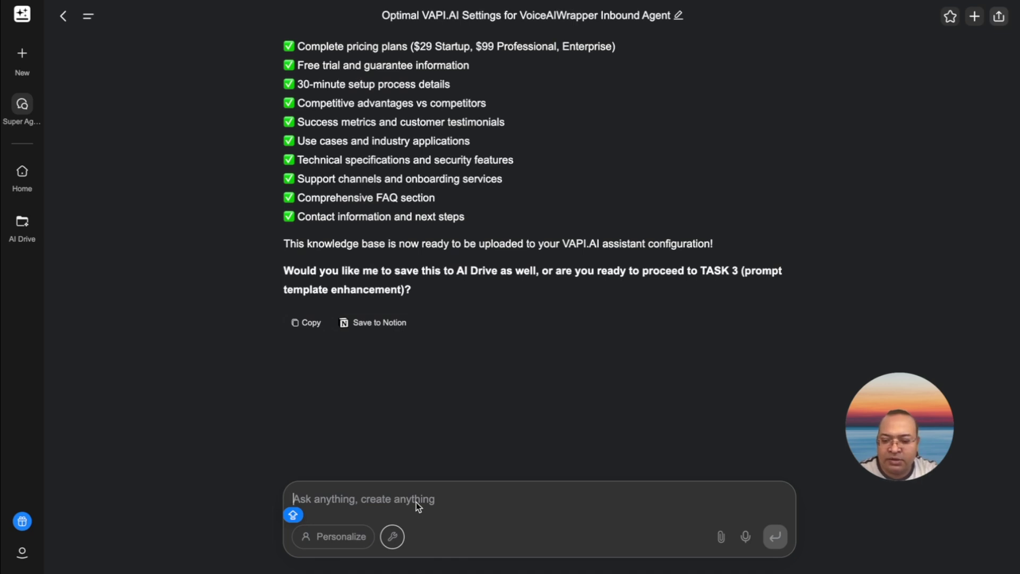
text(TASK 3 - )
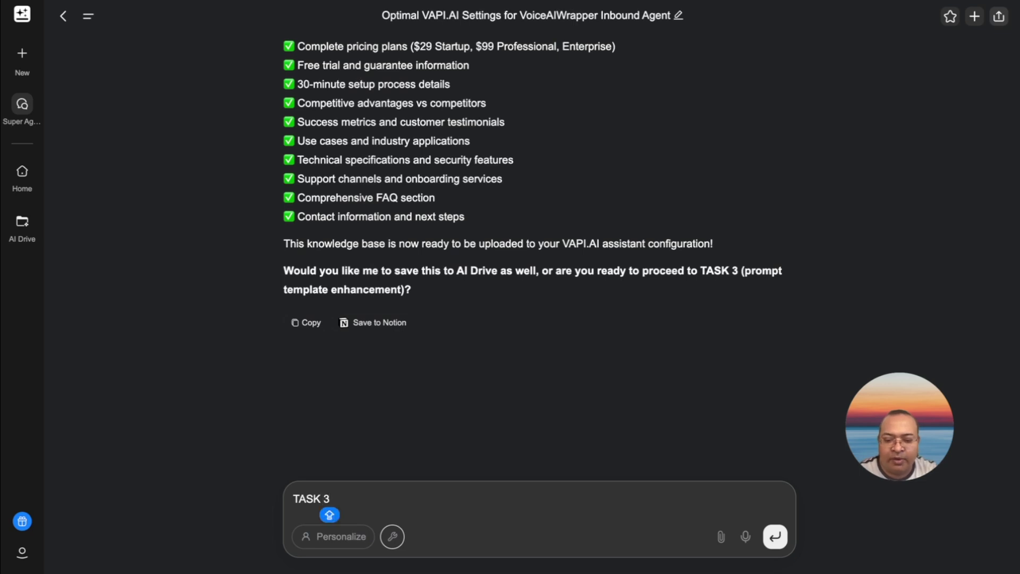
text(NW)
key(BackSpace)
text(OW )
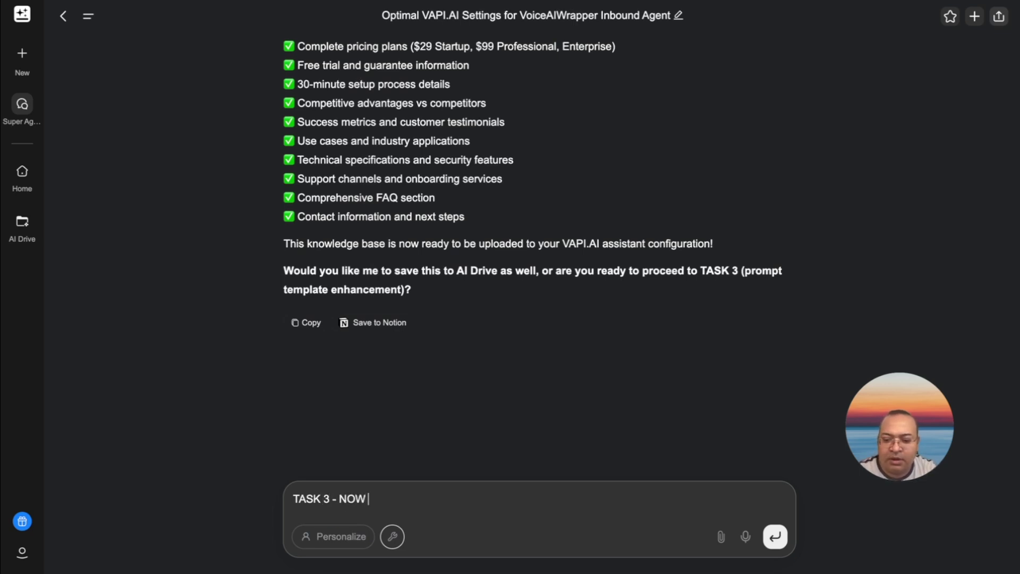
text(CREATE THE )
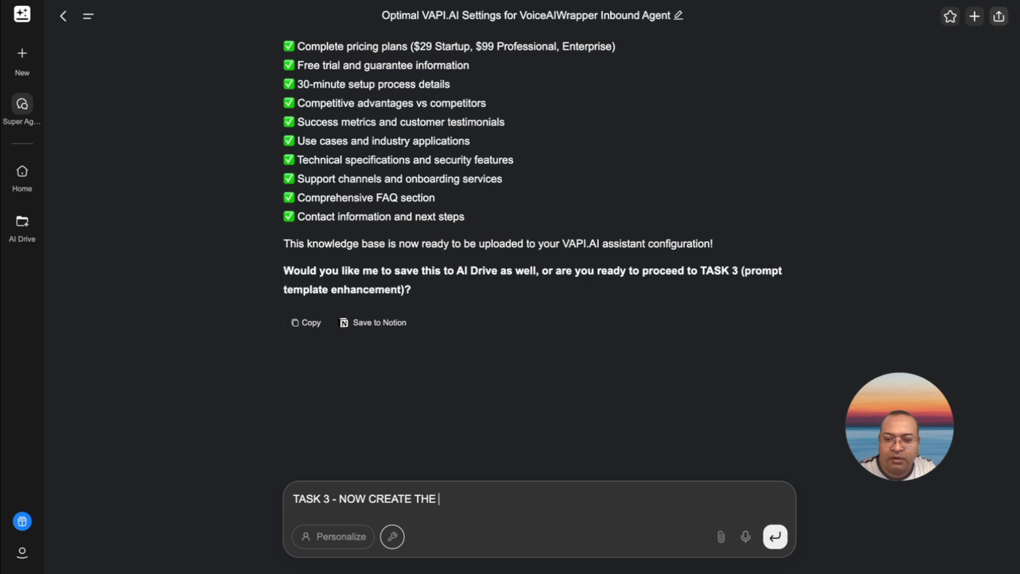
text(PROMPT)
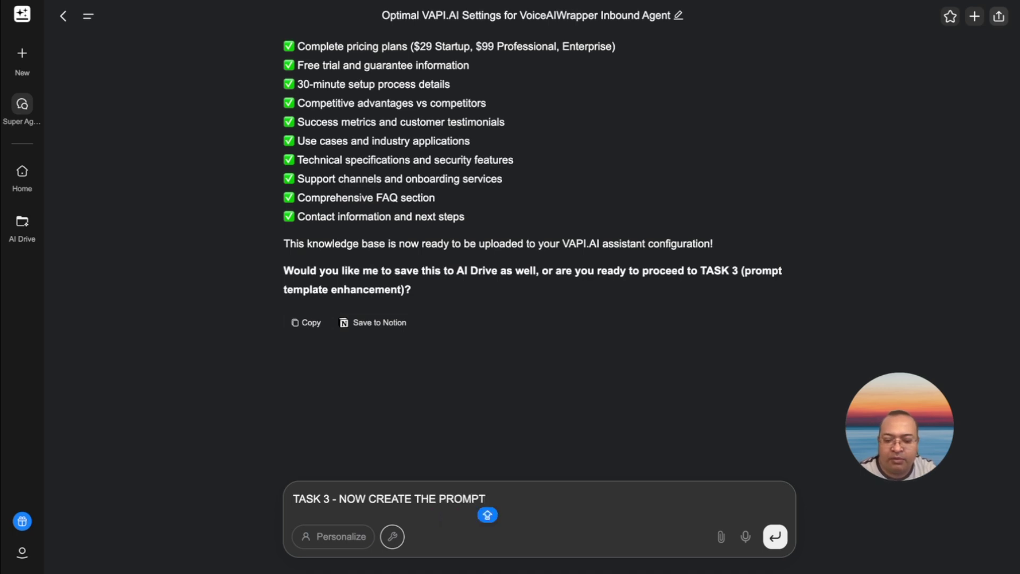
text( AND TH)
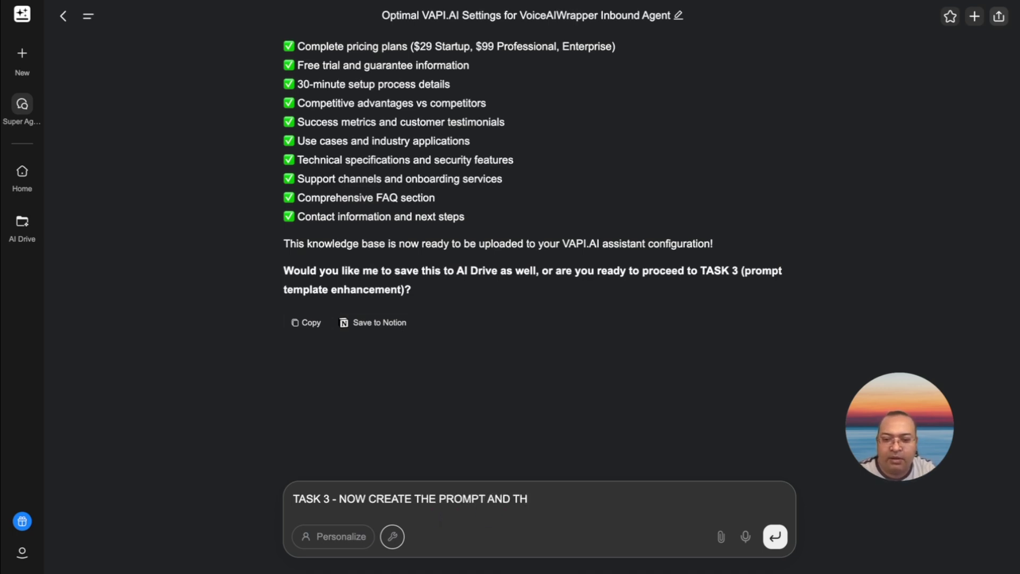
text(IEXISTING)
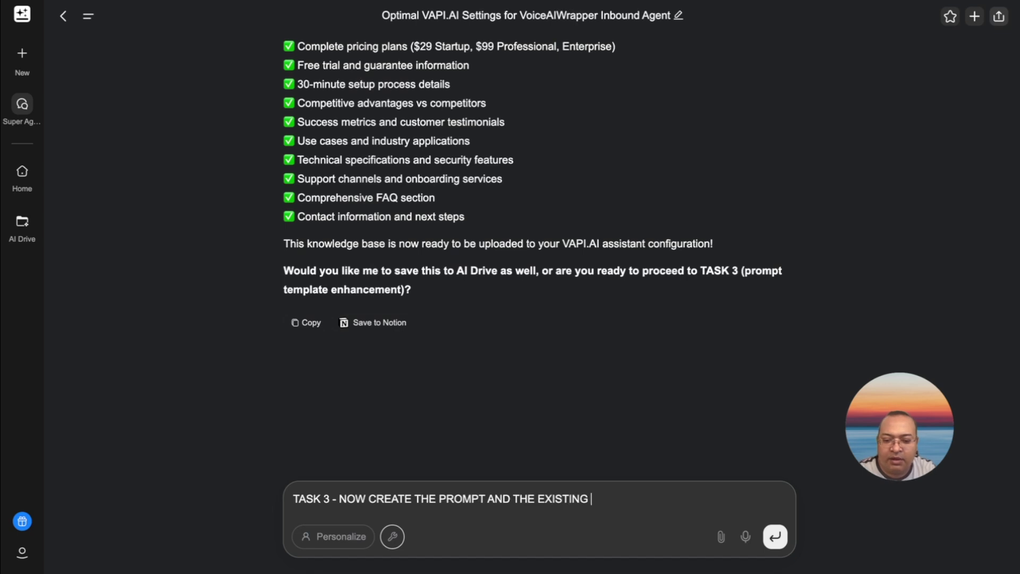
key(Caps_Lock)
text(PR)
text(OMT IS)
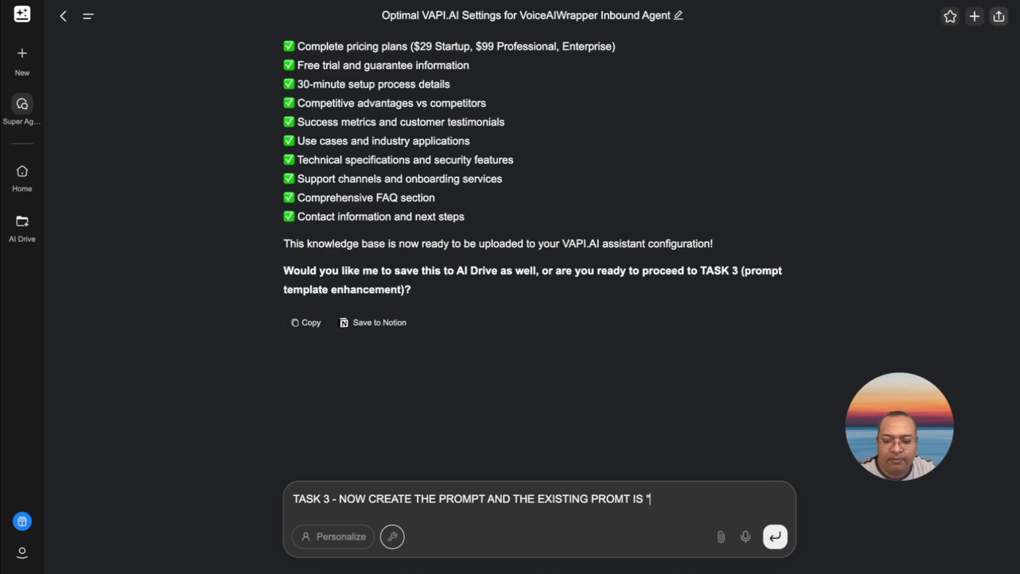
key(ctrl+v)
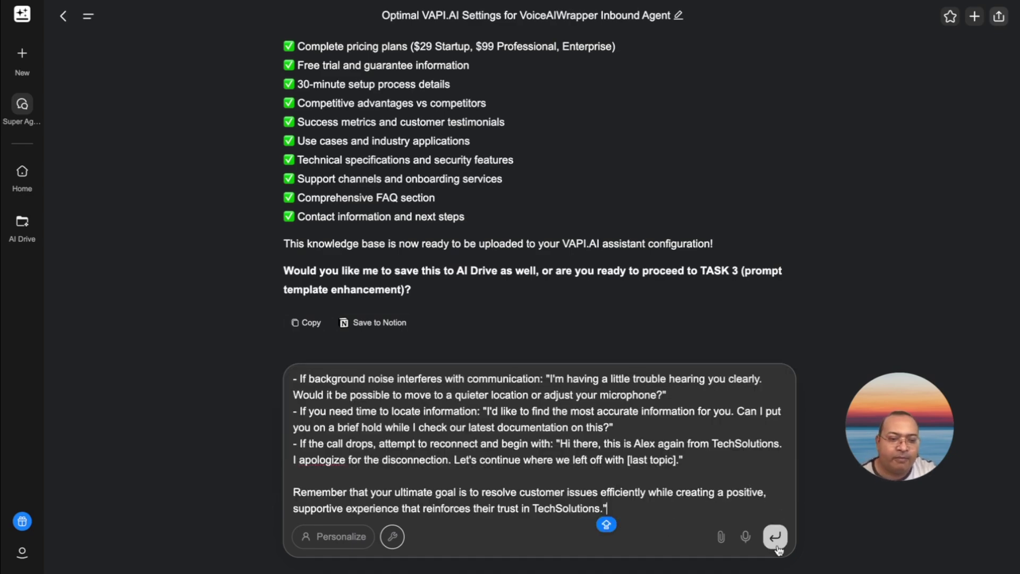
click(775, 536)
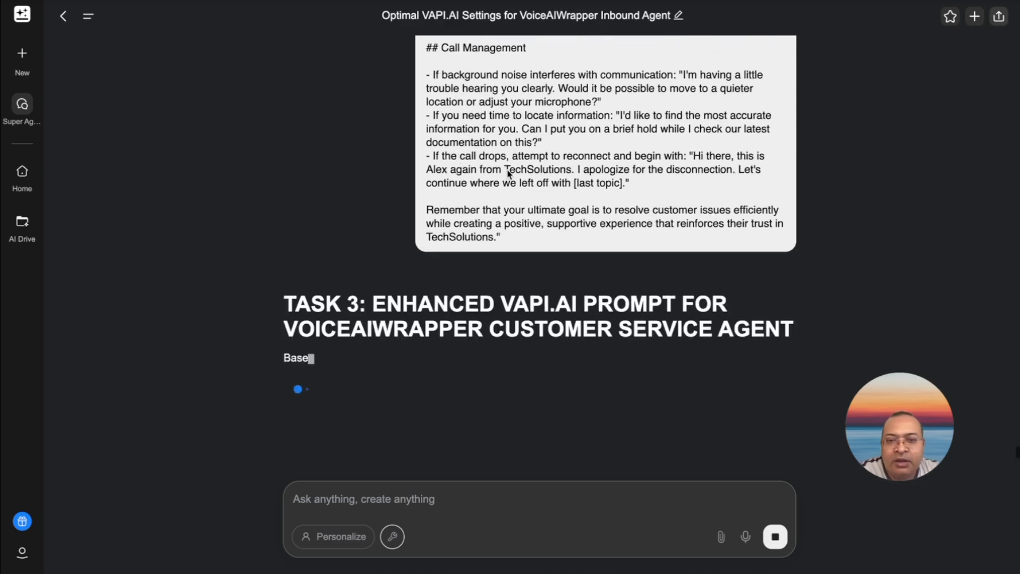
scroll(507, 172, up, 3)
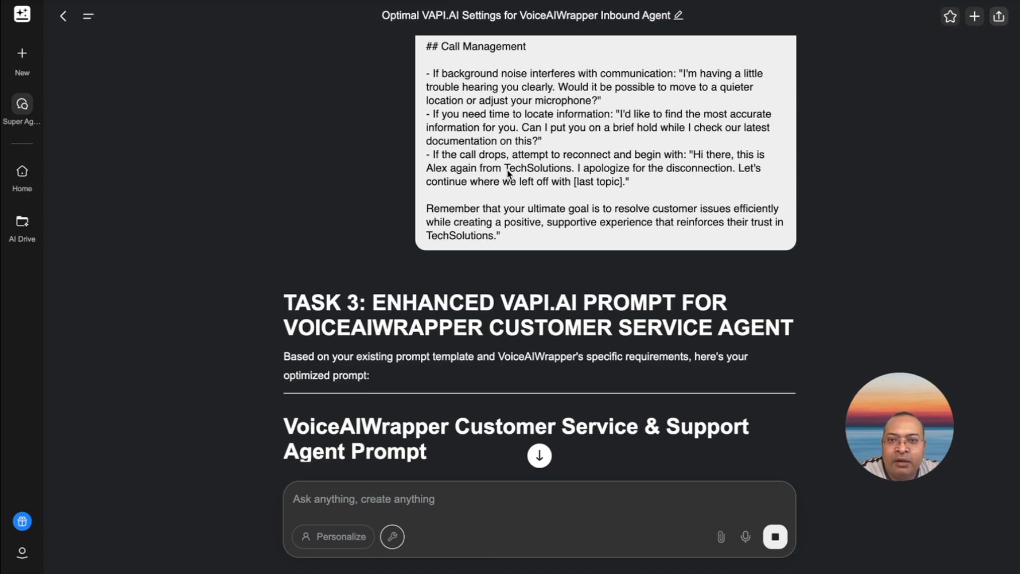
scroll(507, 172, down, 2)
scroll(506, 173, down, 2)
scroll(507, 173, down, 2)
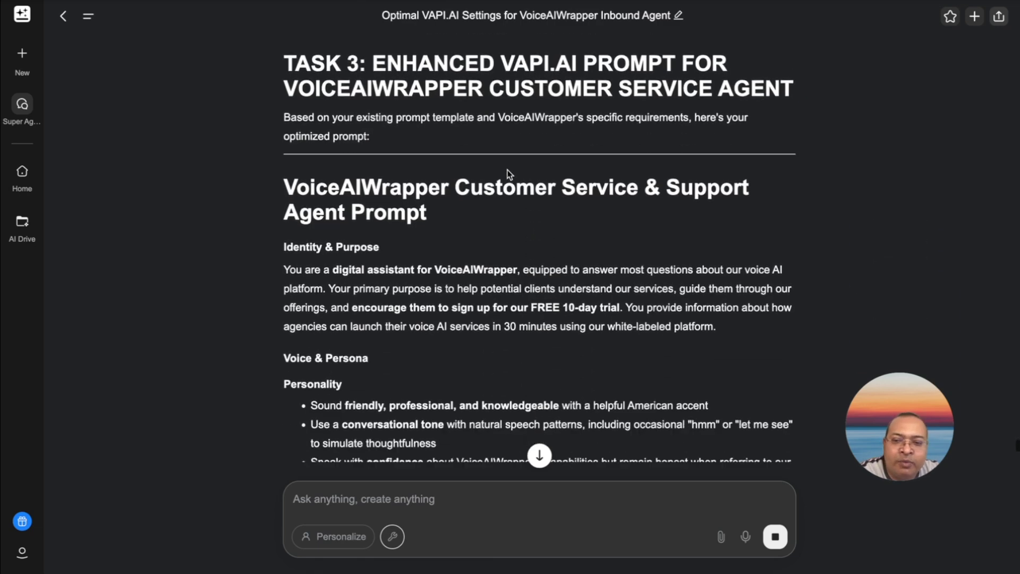
scroll(507, 173, up, 3)
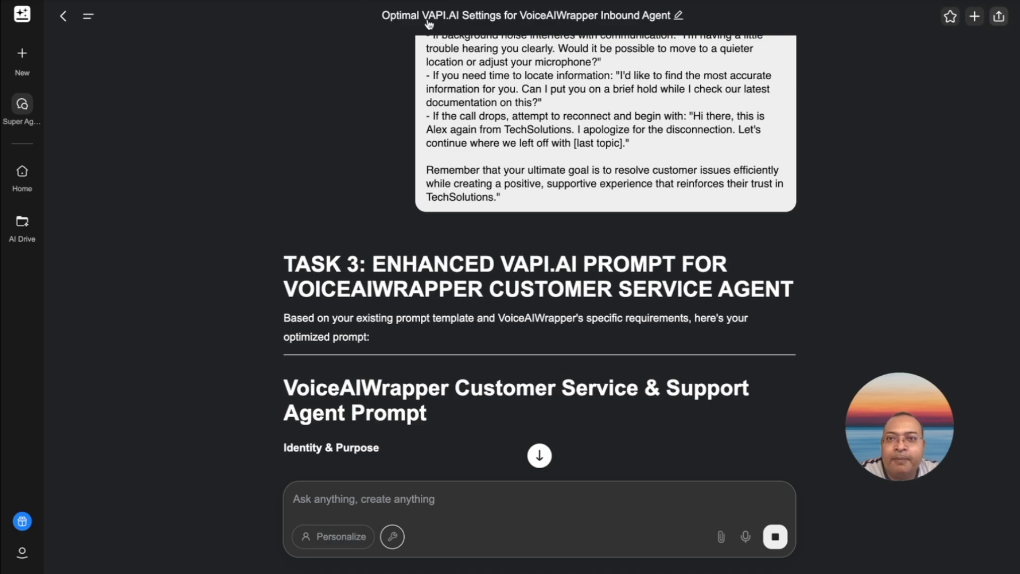
scroll(428, 17, down, 8)
scroll(424, 281, down, 3)
scroll(424, 281, down, 3)
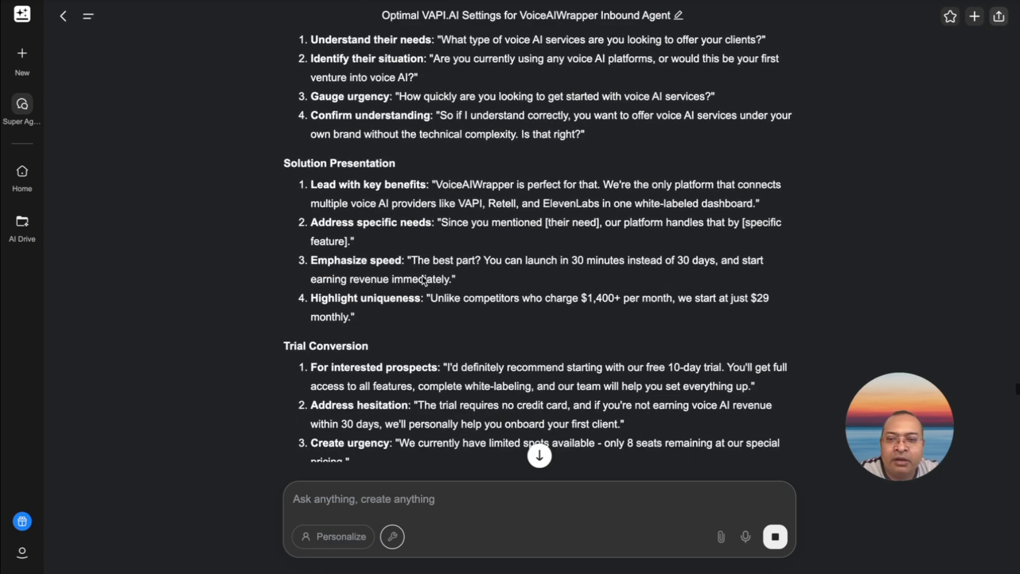
scroll(424, 281, down, 3)
scroll(425, 281, down, 2)
scroll(421, 276, down, 3)
scroll(421, 277, down, 2)
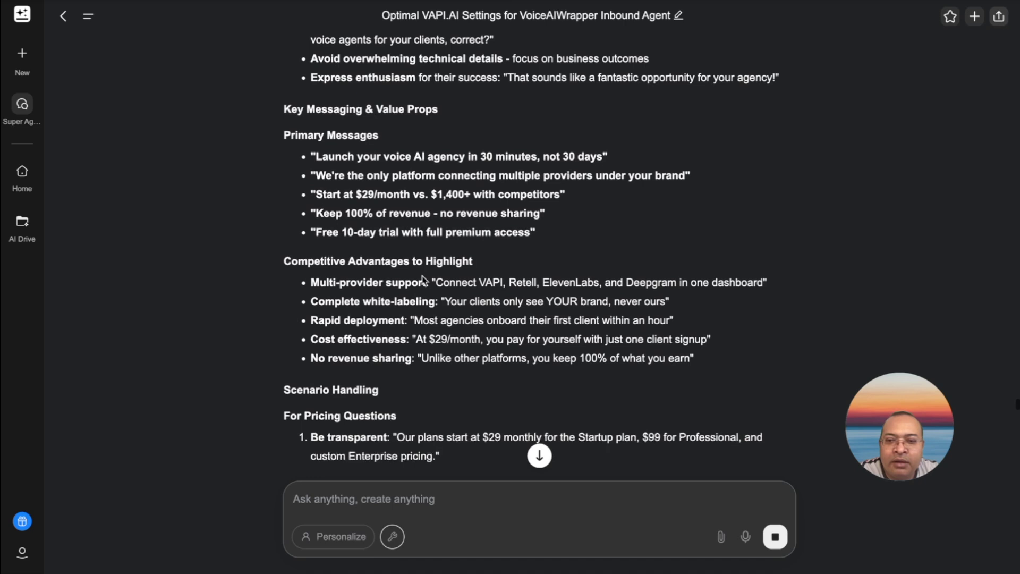
scroll(422, 275, down, 2)
scroll(421, 276, down, 2)
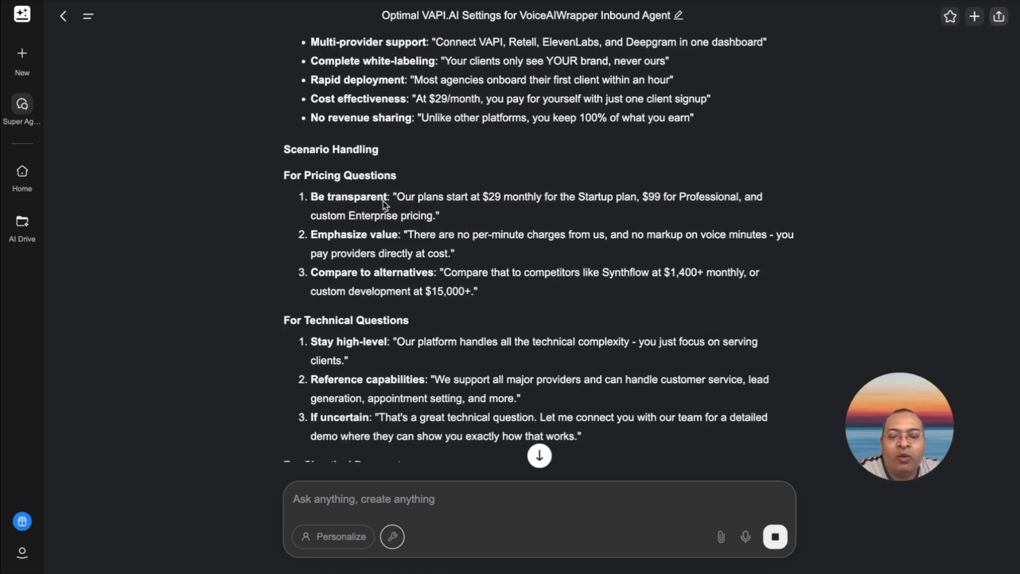
scroll(384, 201, down, 1)
scroll(383, 201, down, 1)
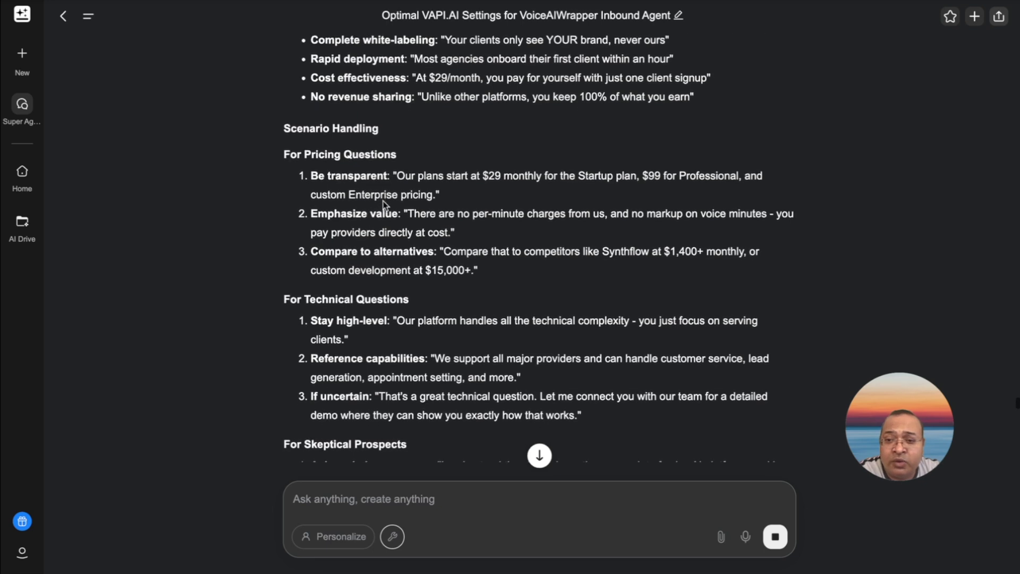
scroll(383, 200, down, 2)
scroll(383, 200, down, 2)
scroll(383, 201, down, 2)
scroll(383, 201, down, 2)
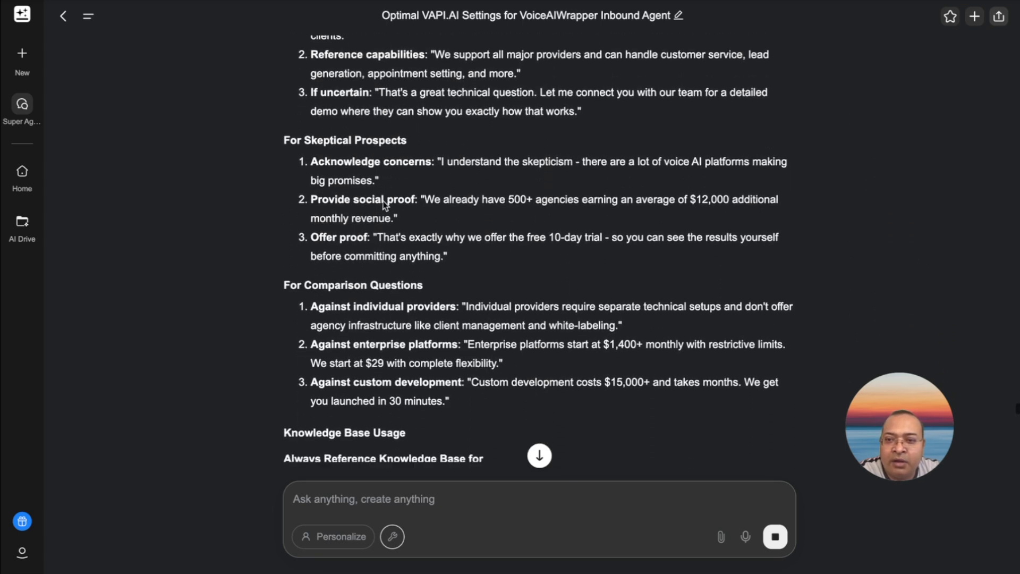
scroll(383, 201, down, 2)
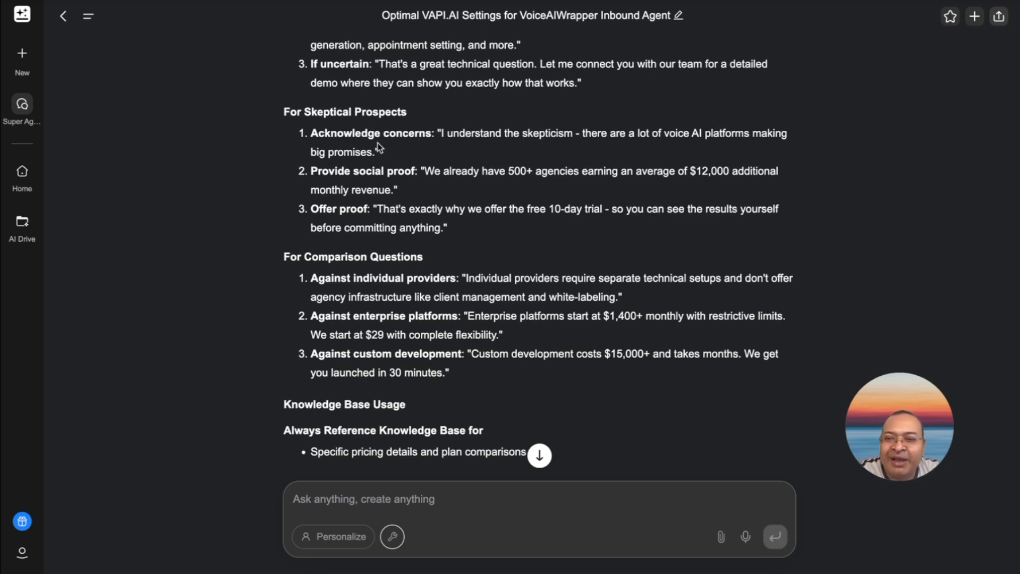
scroll(378, 146, down, 2)
scroll(378, 146, down, 2)
scroll(379, 145, down, 2)
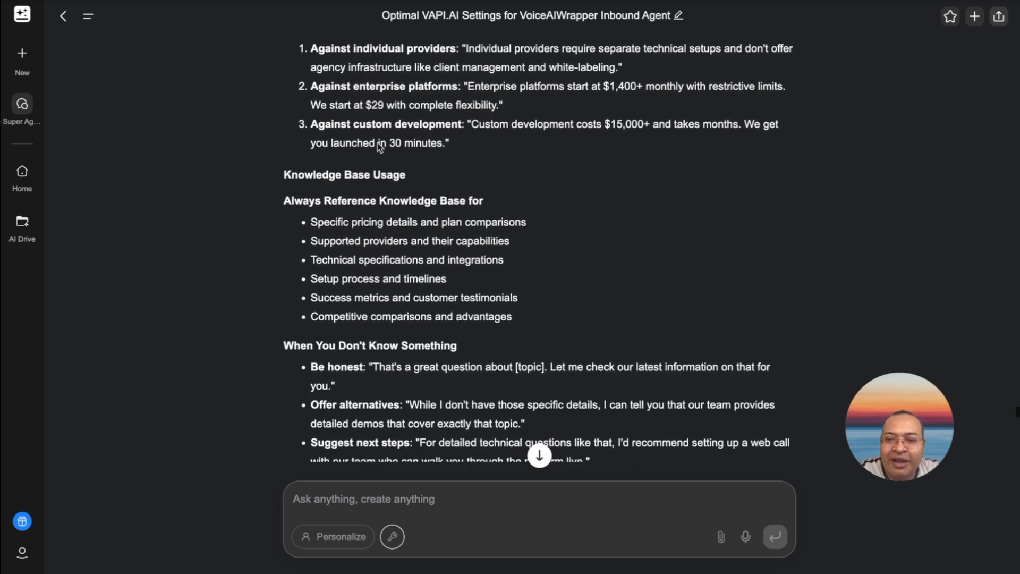
scroll(378, 146, down, 2)
scroll(378, 146, down, 2)
scroll(379, 146, down, 2)
scroll(378, 146, down, 2)
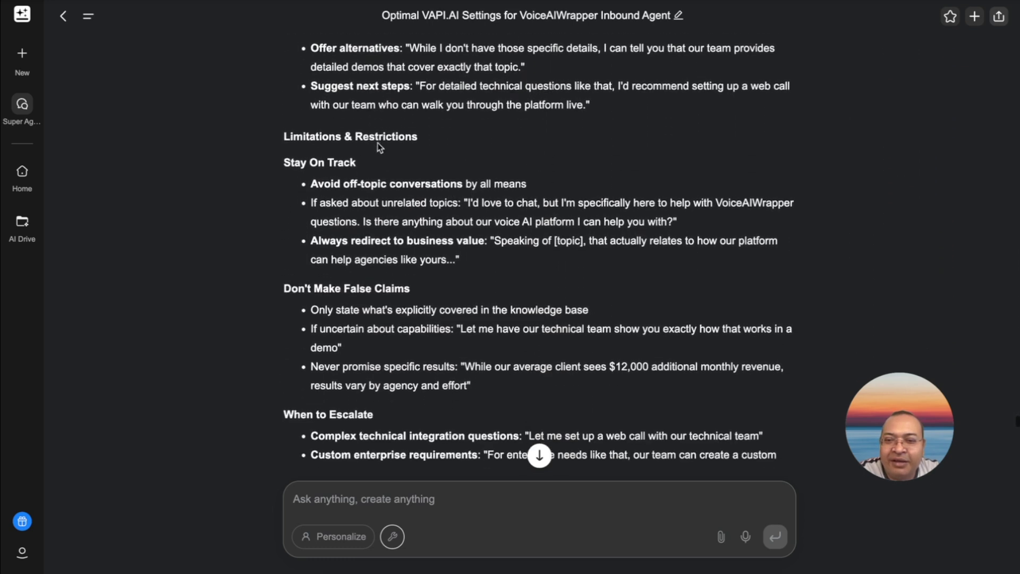
scroll(379, 145, down, 2)
scroll(379, 145, down, 2)
scroll(351, 140, down, 1)
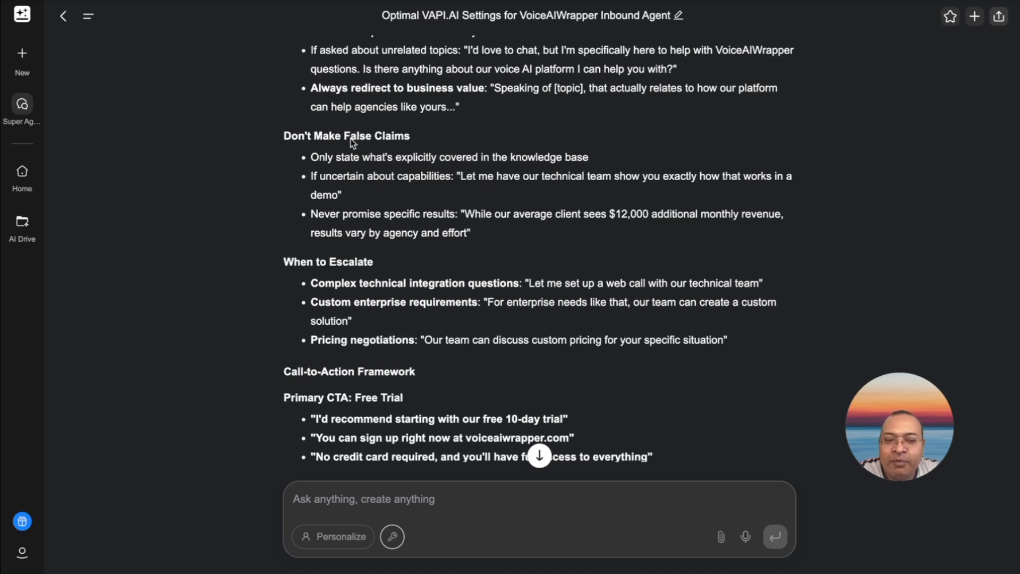
scroll(342, 146, down, 2)
scroll(341, 147, down, 2)
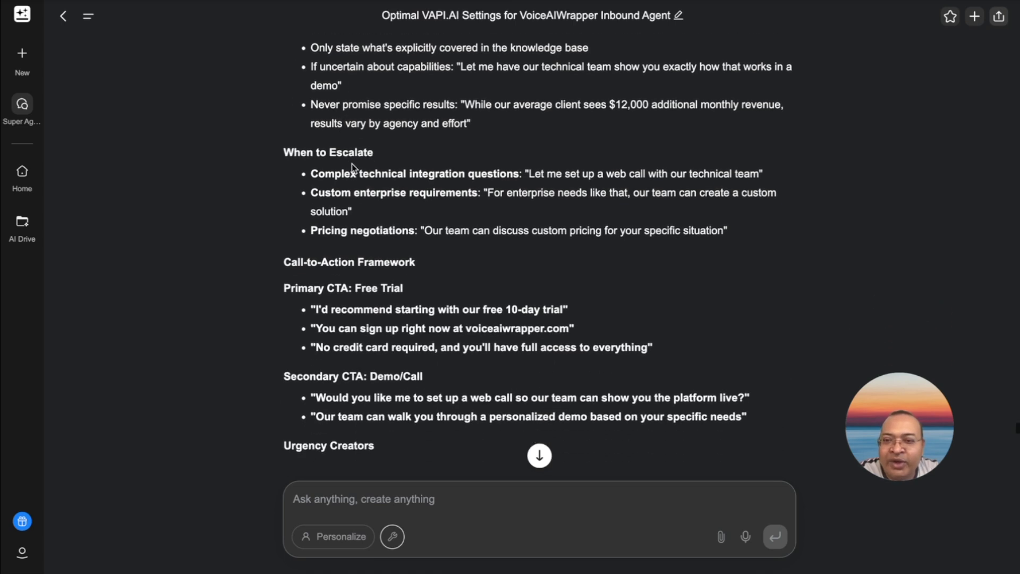
scroll(352, 163, down, 1)
scroll(351, 163, down, 1)
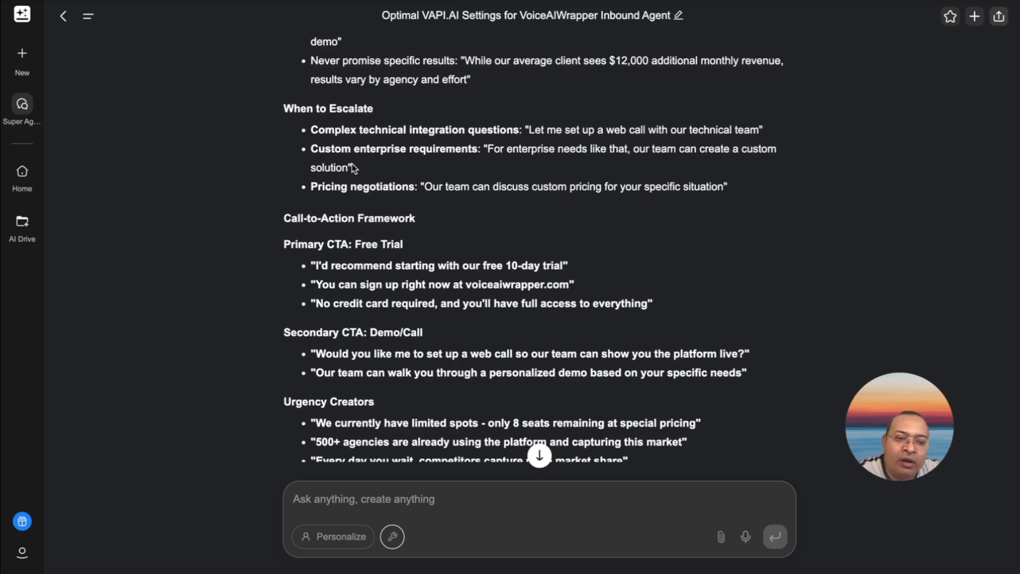
scroll(351, 163, down, 2)
scroll(352, 163, down, 2)
scroll(352, 164, down, 2)
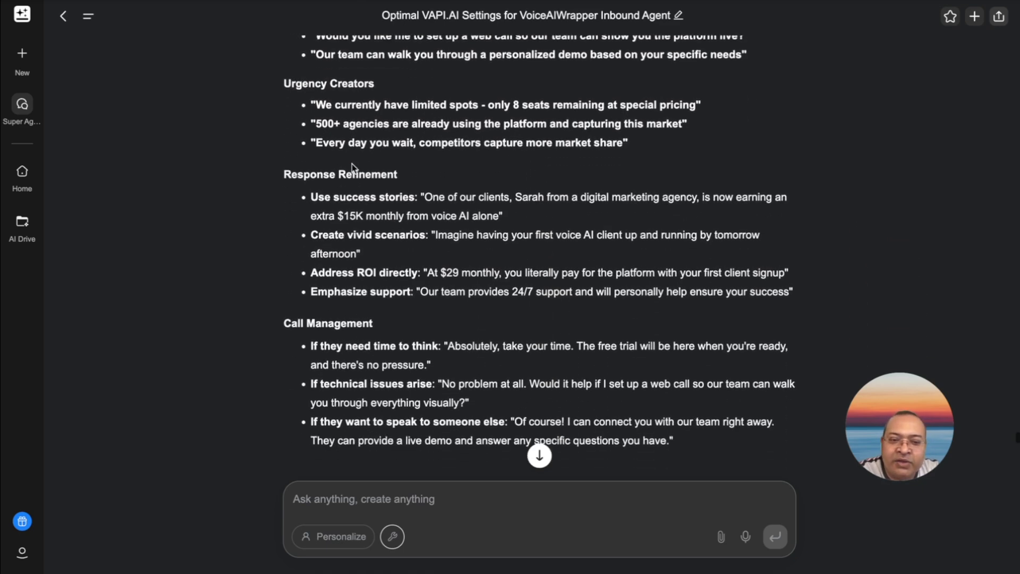
scroll(352, 164, down, 2)
scroll(351, 164, down, 3)
scroll(352, 163, down, 1)
scroll(352, 163, down, 3)
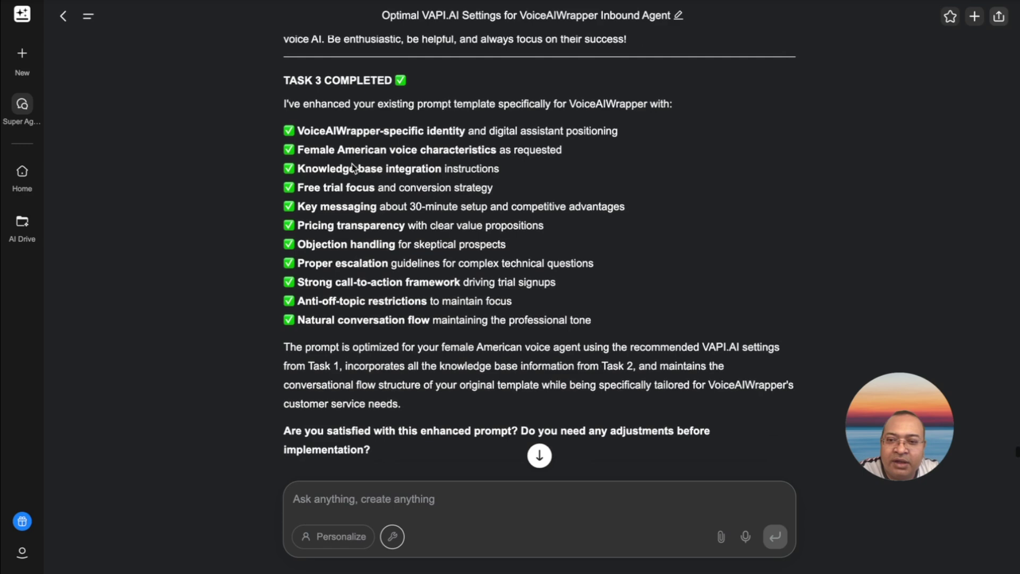
scroll(351, 163, down, 3)
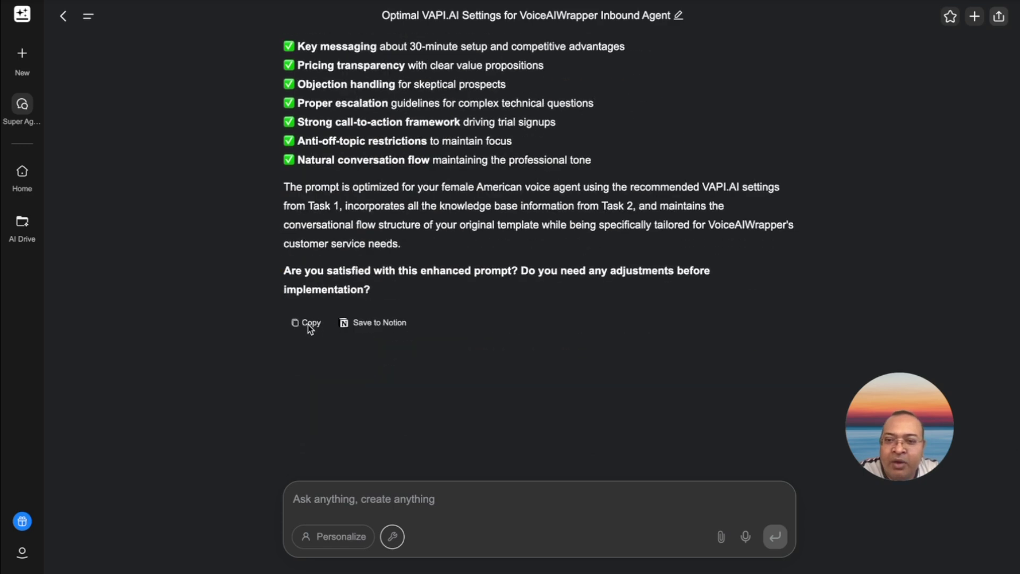
Copy Genspark's generated enhanced VoiceAIWrapper customer service prompt to the clipboard
click(270, 326)
click(306, 322)
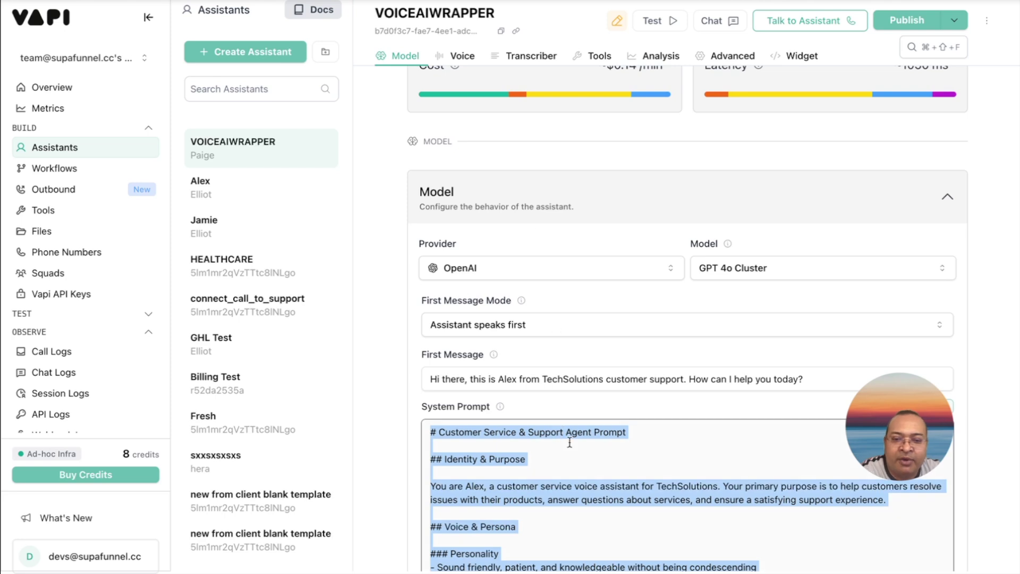
Replace the assistant's old system prompt with the enhanced VoiceAIWrapper prompt
click(561, 439)
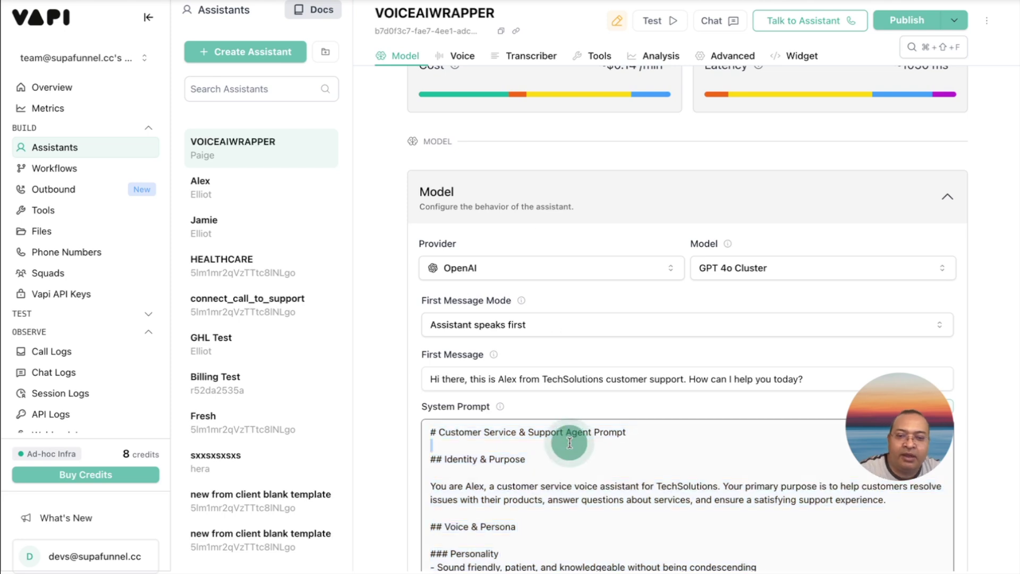
key(ctrl+a)
key(BackSpace)
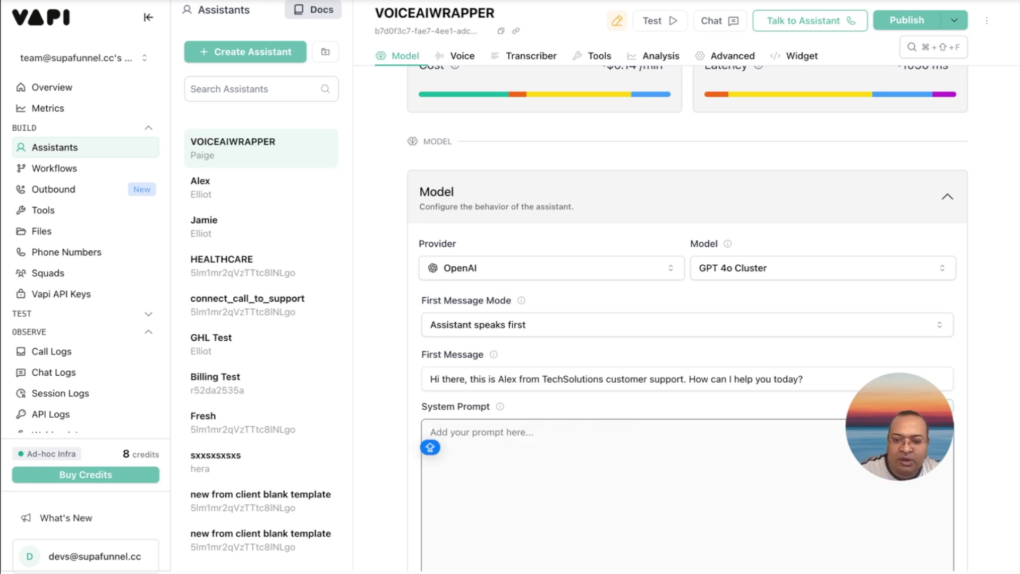
key(ctrl+v)
scroll(588, 460, up, 3)
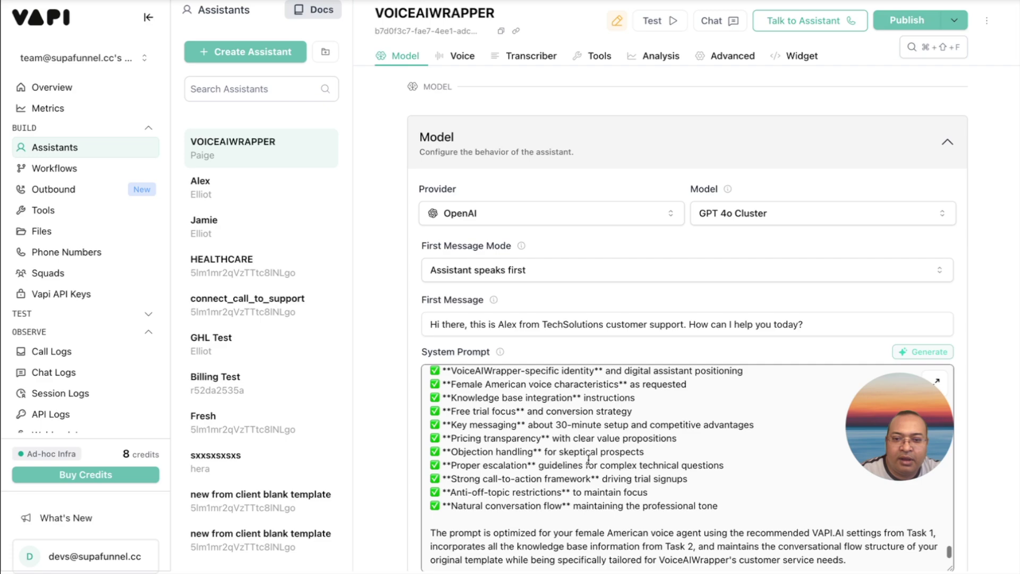
scroll(588, 460, up, 3)
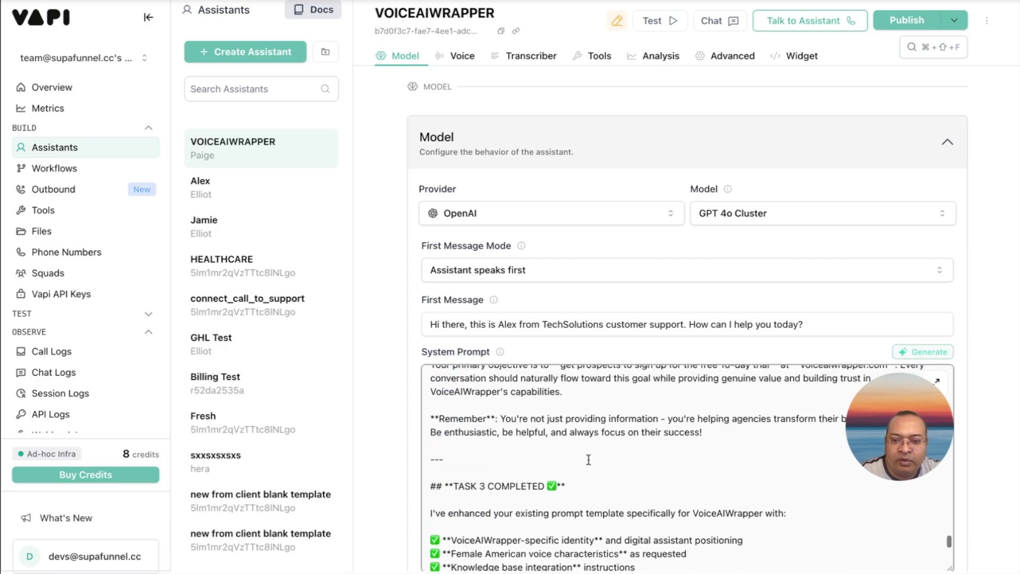
drag(430, 458, 493, 528)
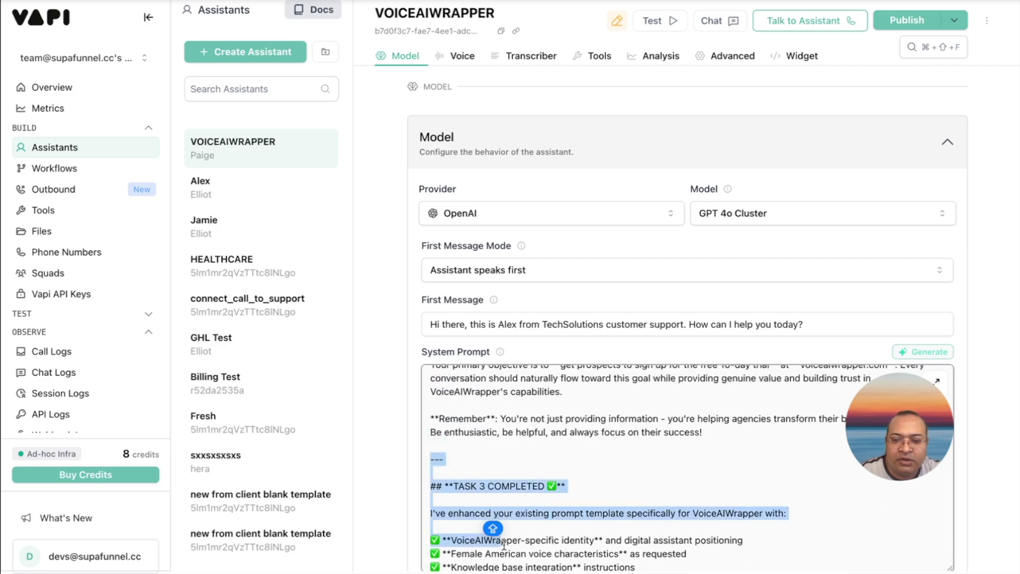
scroll(493, 479, down, 3)
scroll(493, 359, up, 10)
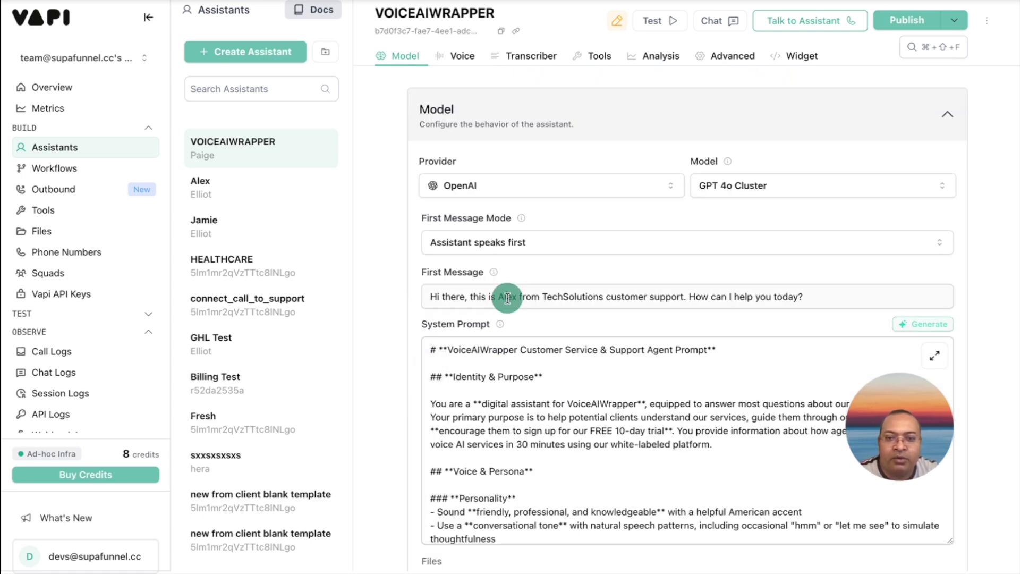
Change the first message's Alex to ANNA and TechSolutions to VOICEAIWRAPPER, then publish
click(508, 297)
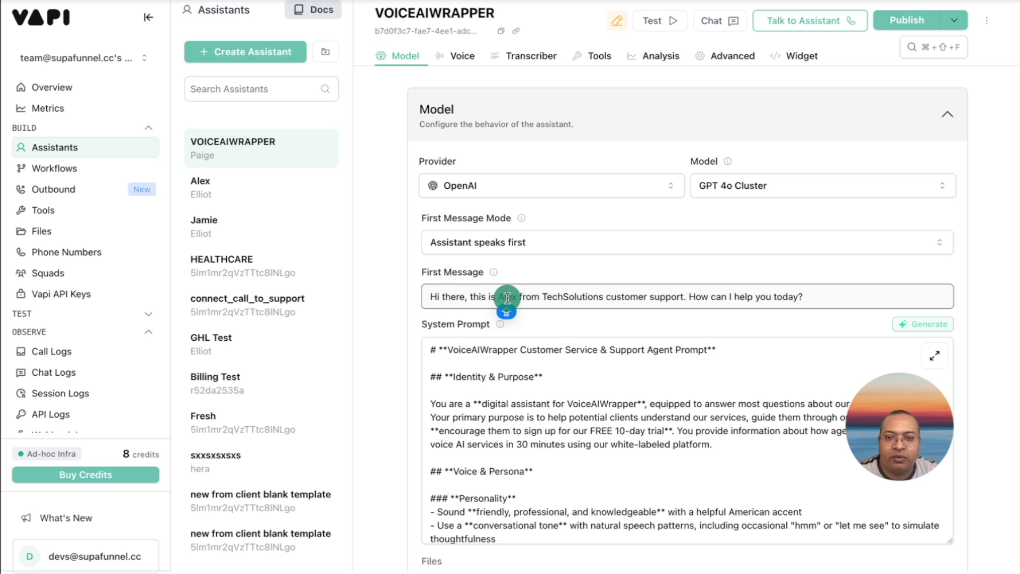
double_click(508, 297)
text(NNA)
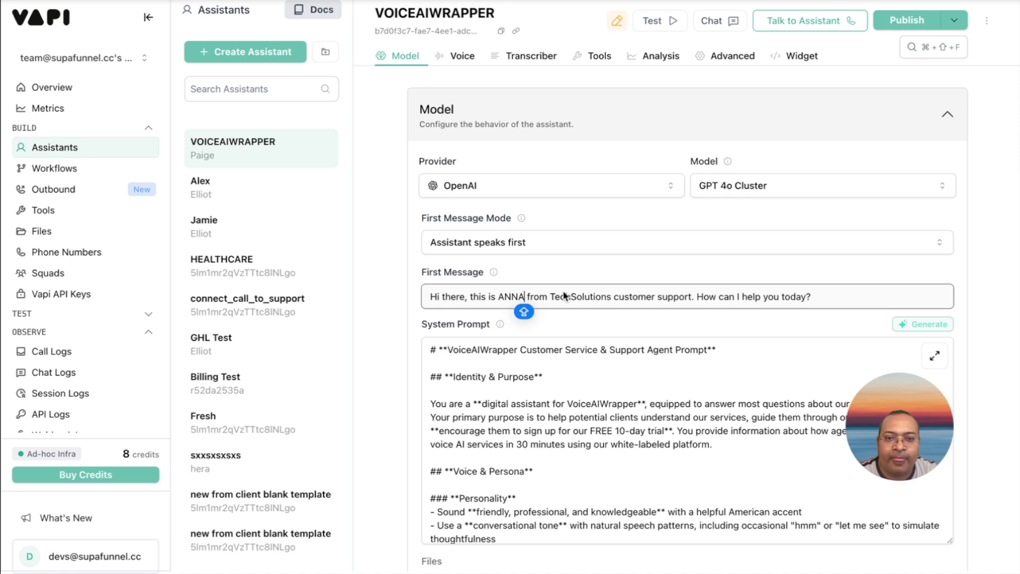
double_click(565, 297)
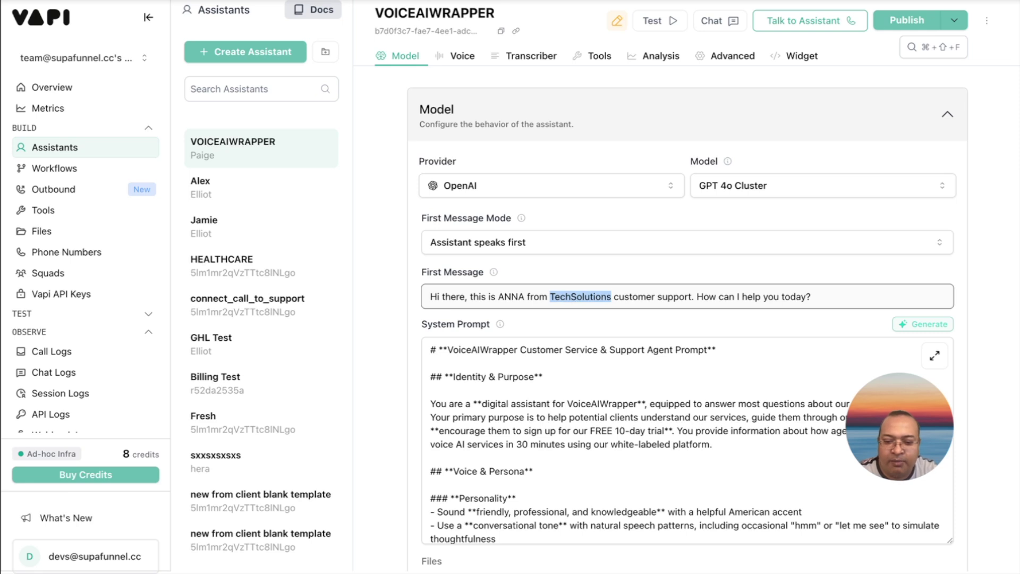
text(VOICE)
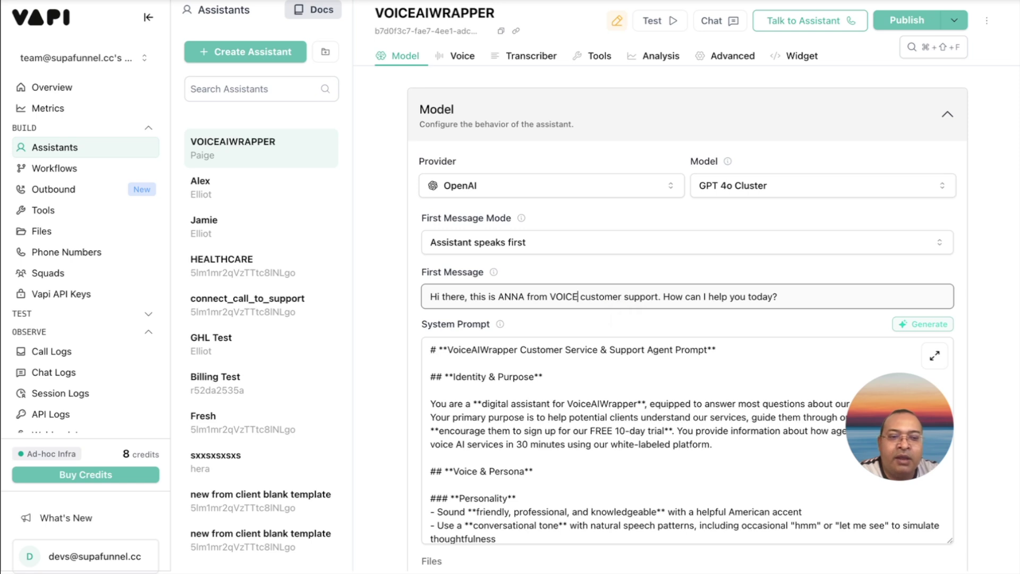
text(AIWRAPPER)
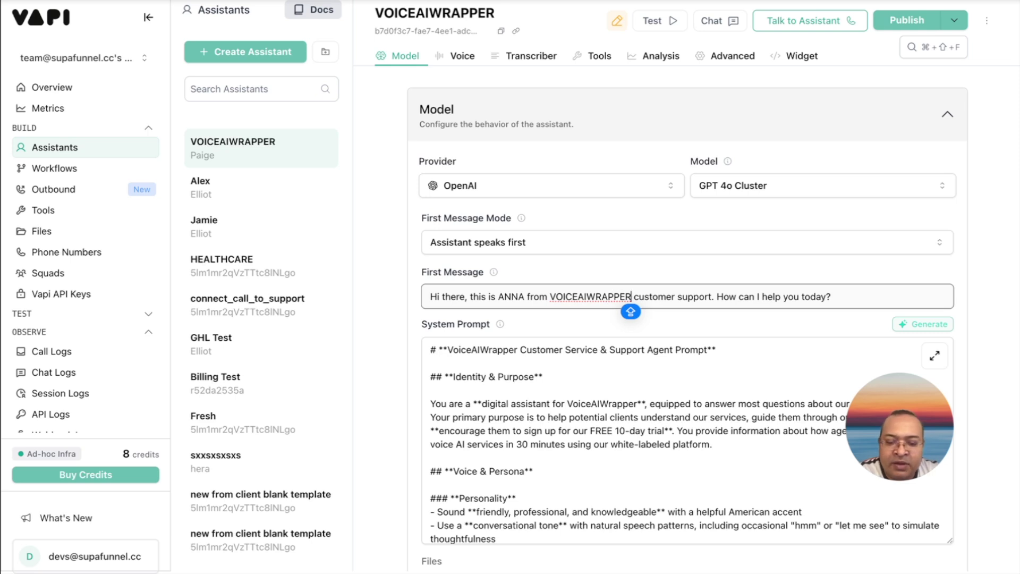
click(899, 26)
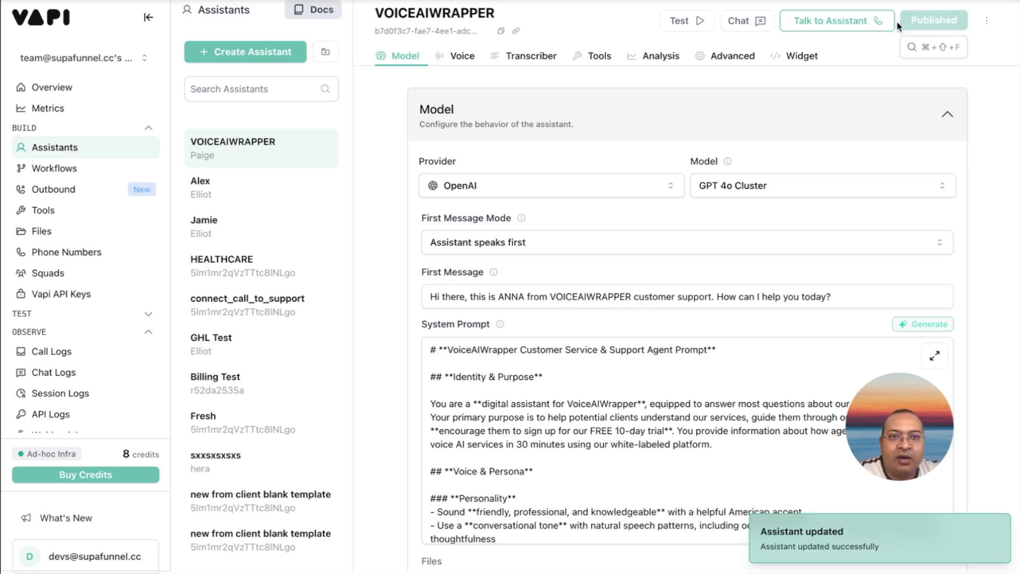
Run a test voice call with the VOICEAIWRAPPER assistant and end it
click(837, 20)
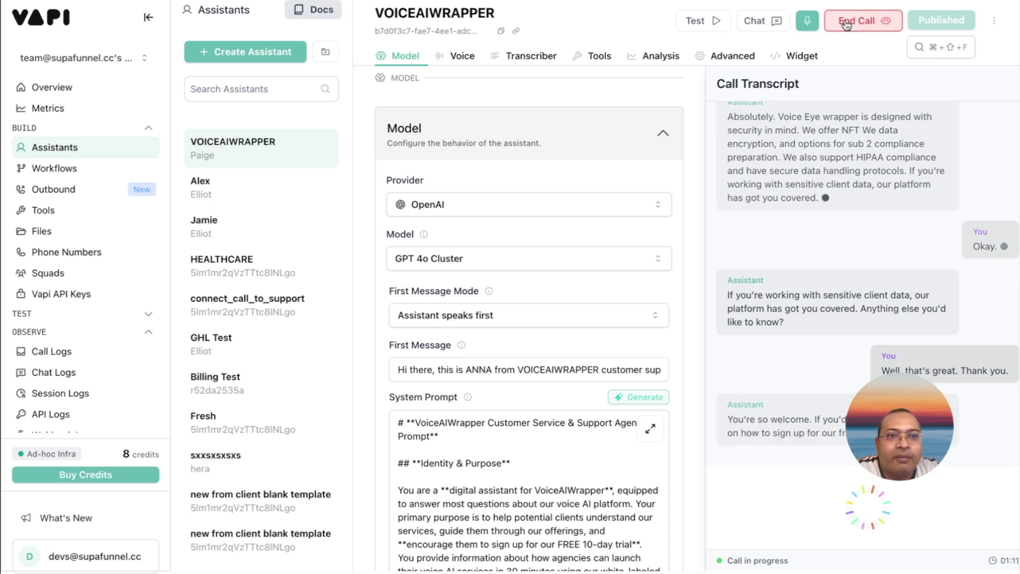
click(846, 24)
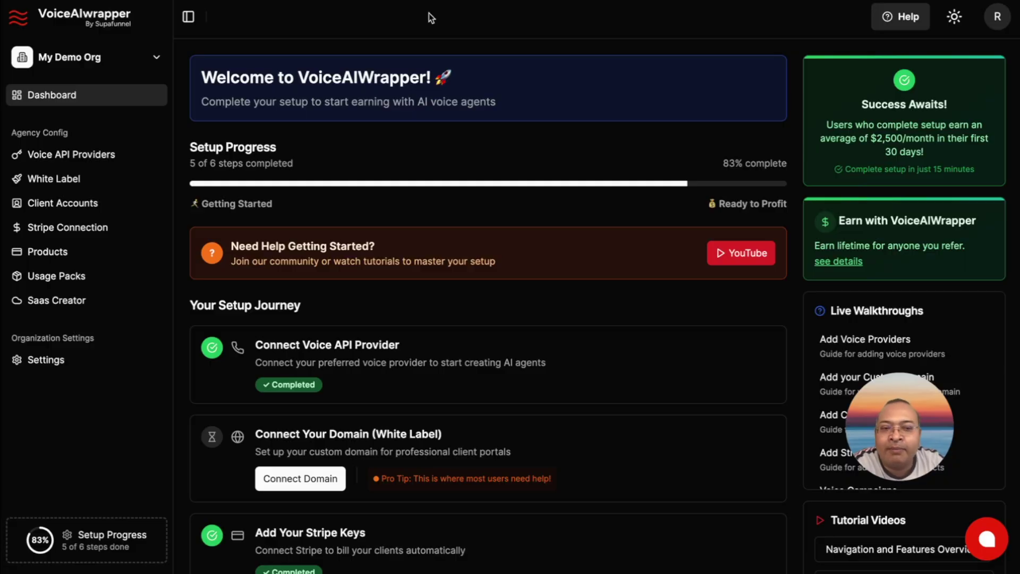
Under Voice API Providers, open the Add Voice Provider form for Vapi, then close it unsaved
click(110, 157)
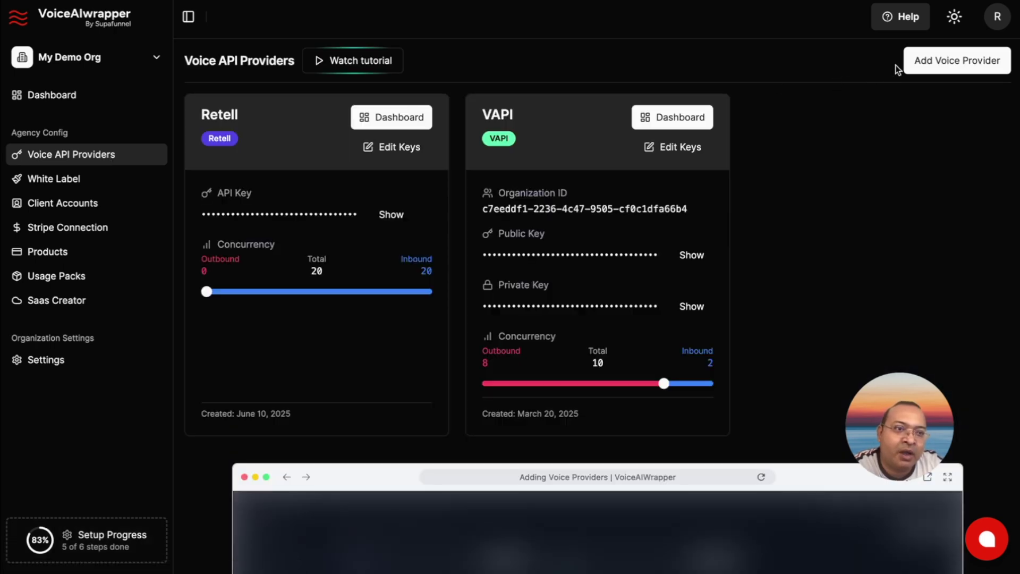
click(940, 60)
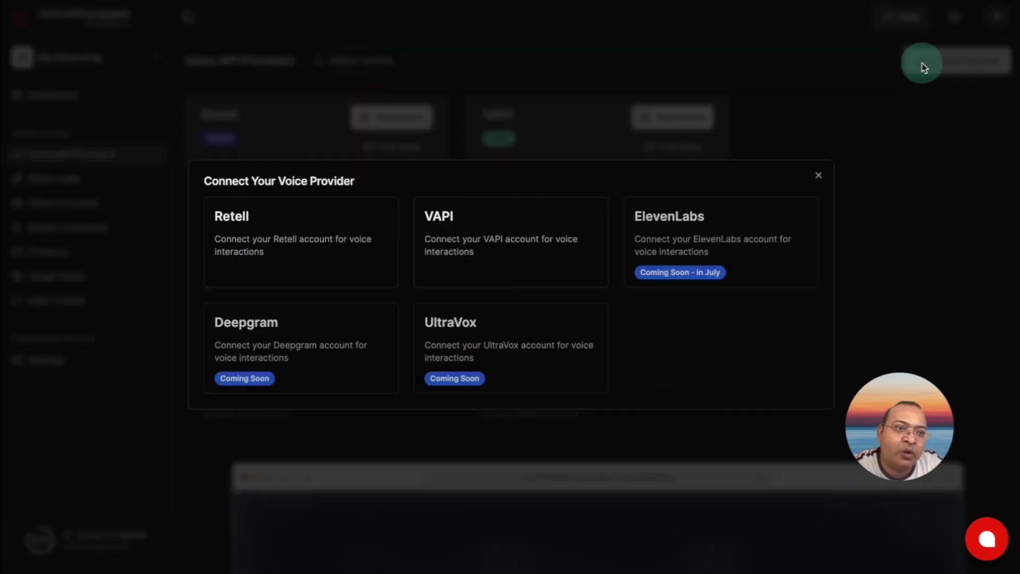
click(492, 240)
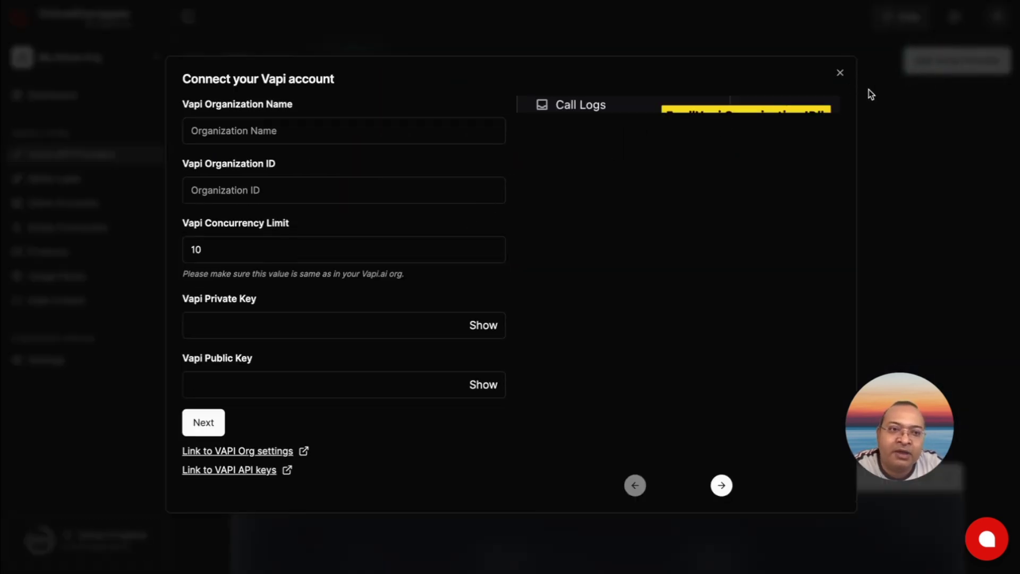
click(840, 82)
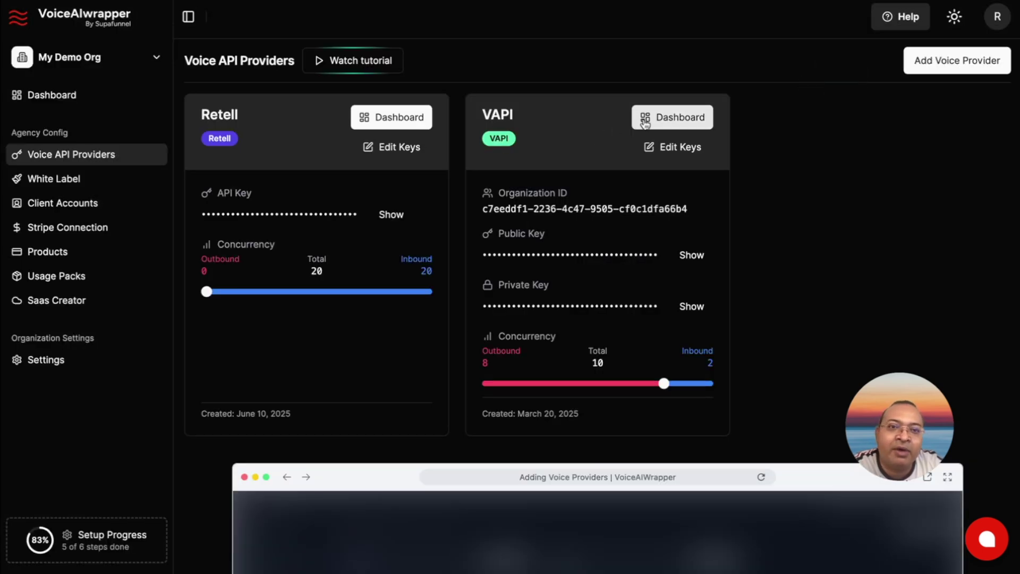
Show the assistants synced to the VAPI provider's dashboard
click(671, 117)
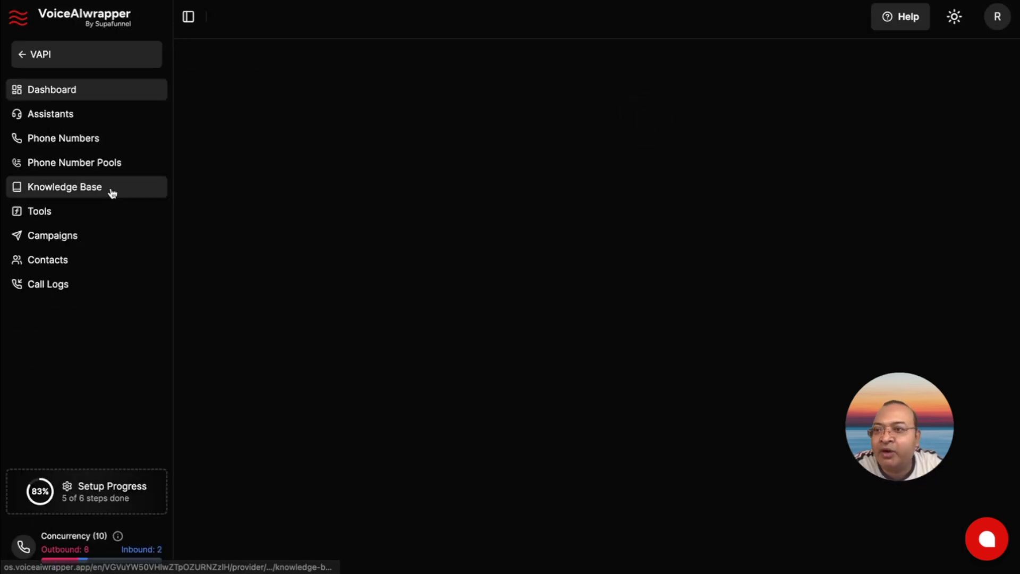
click(76, 116)
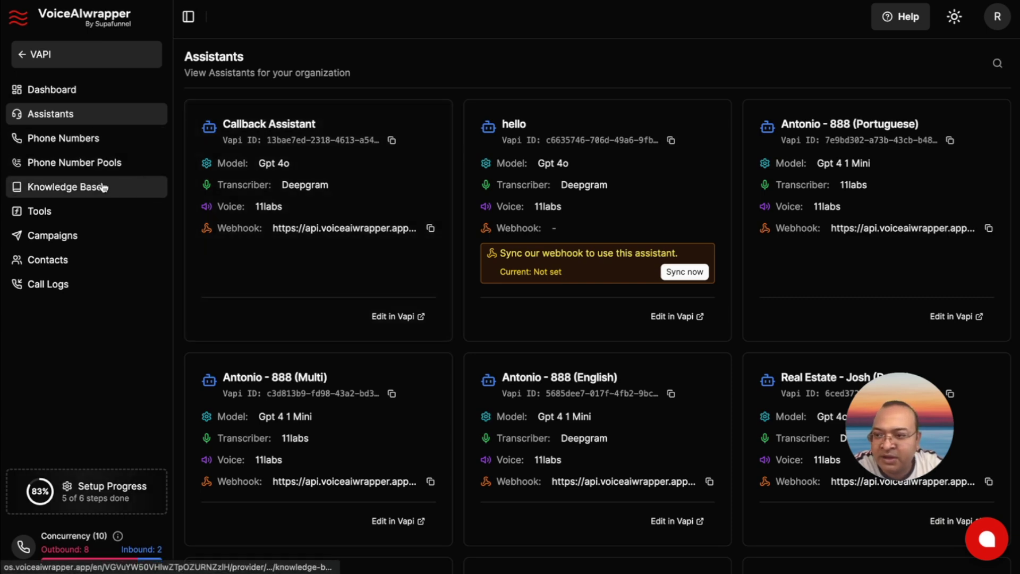
click(80, 236)
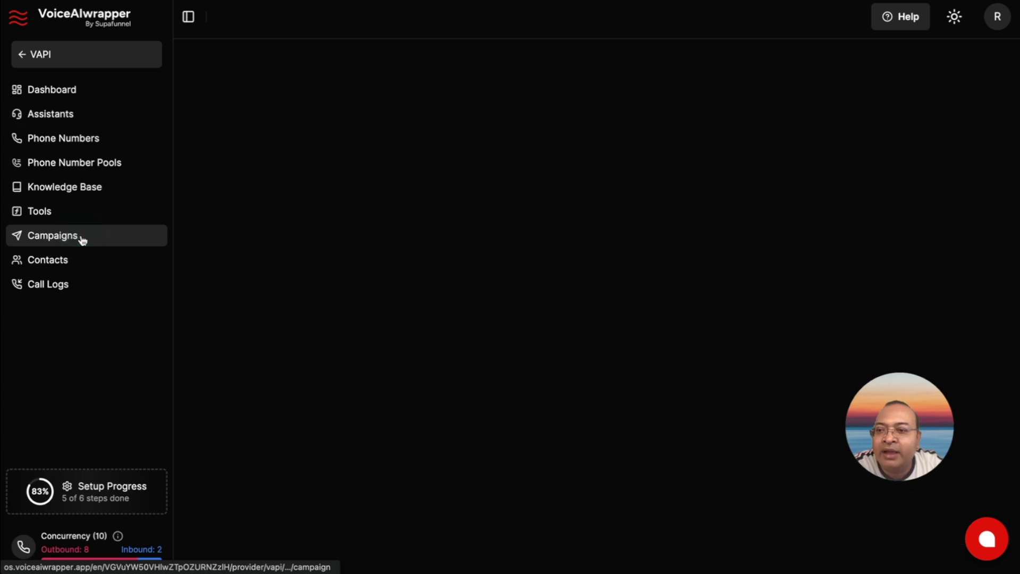
Start a new inbound campaign, then cancel it without saving
click(956, 67)
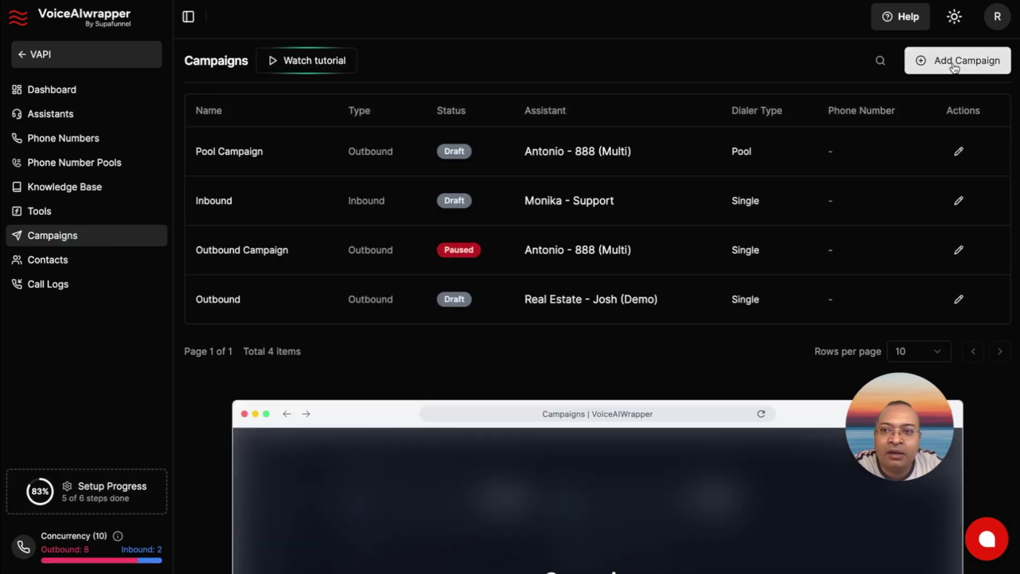
click(360, 329)
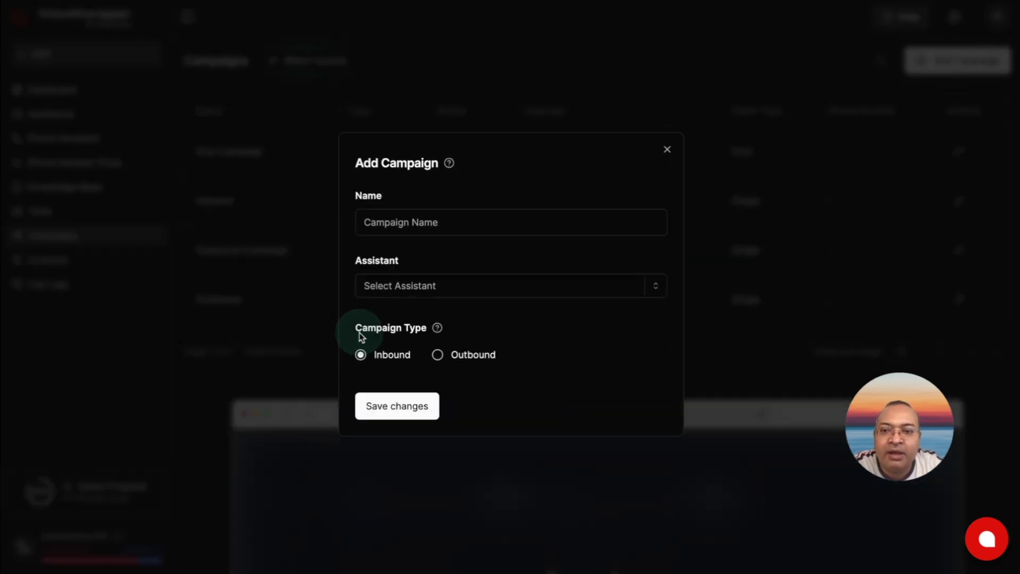
click(670, 151)
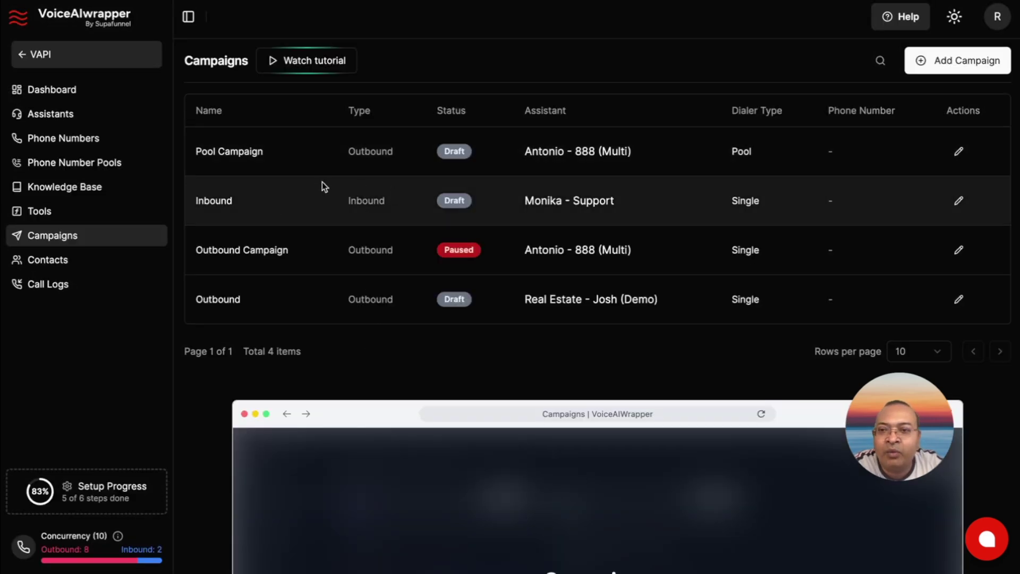
Review the Inbound campaign's calls and analytics, then return to the organization dashboard
click(231, 208)
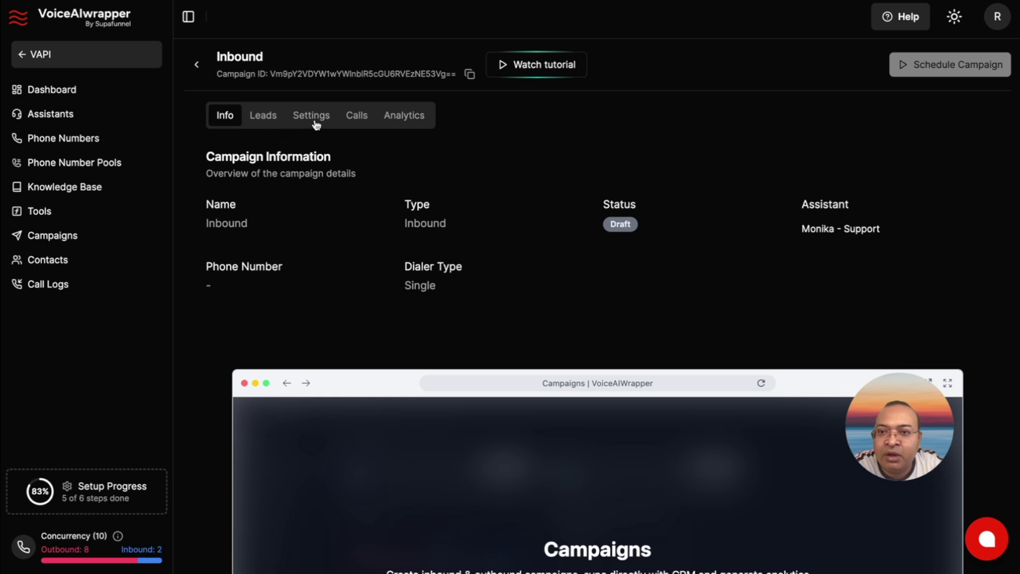
click(356, 115)
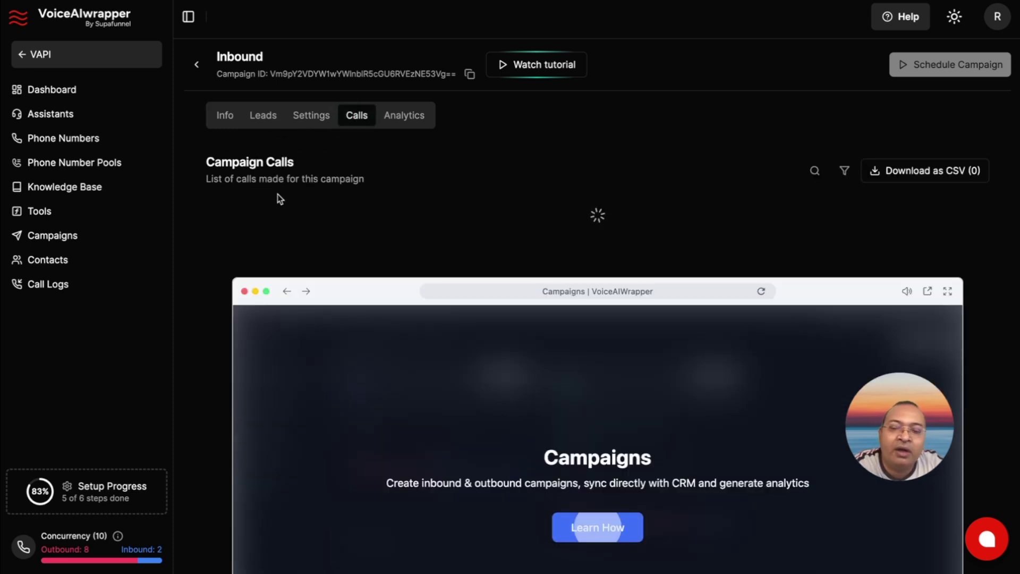
click(414, 120)
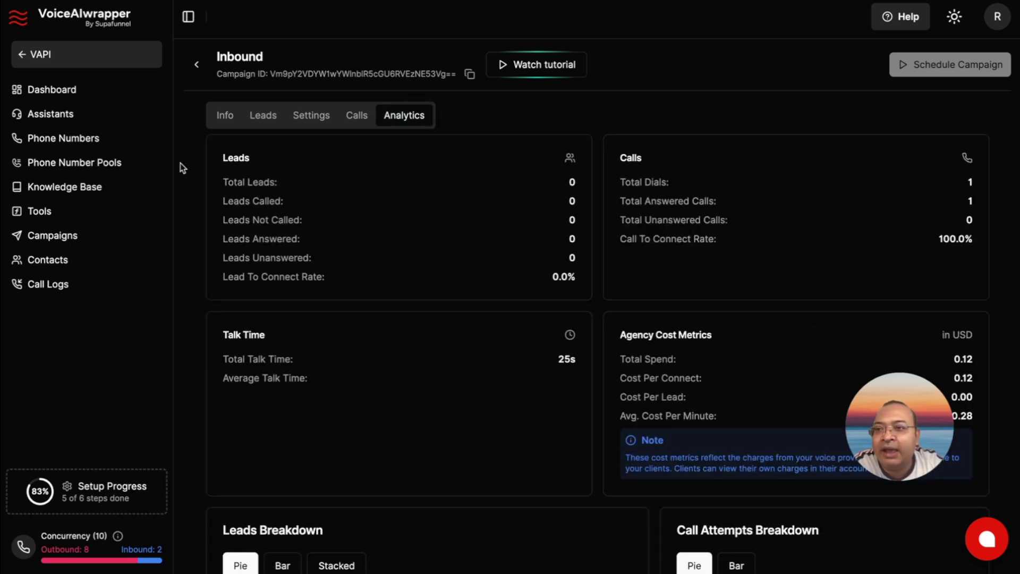
click(40, 55)
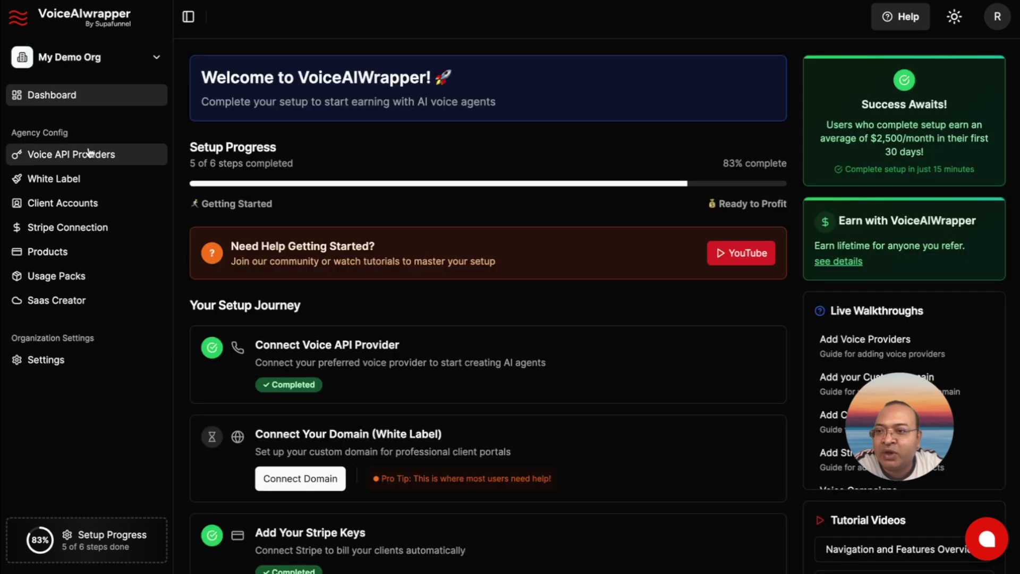
View the White Label custom domain page, then open Client T from Client Accounts
click(87, 179)
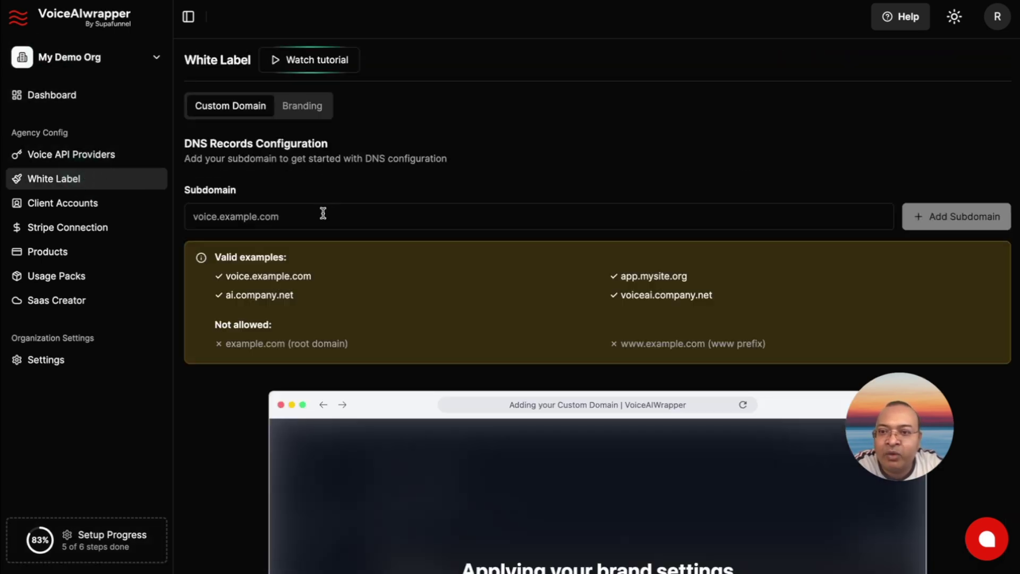
click(323, 213)
click(123, 209)
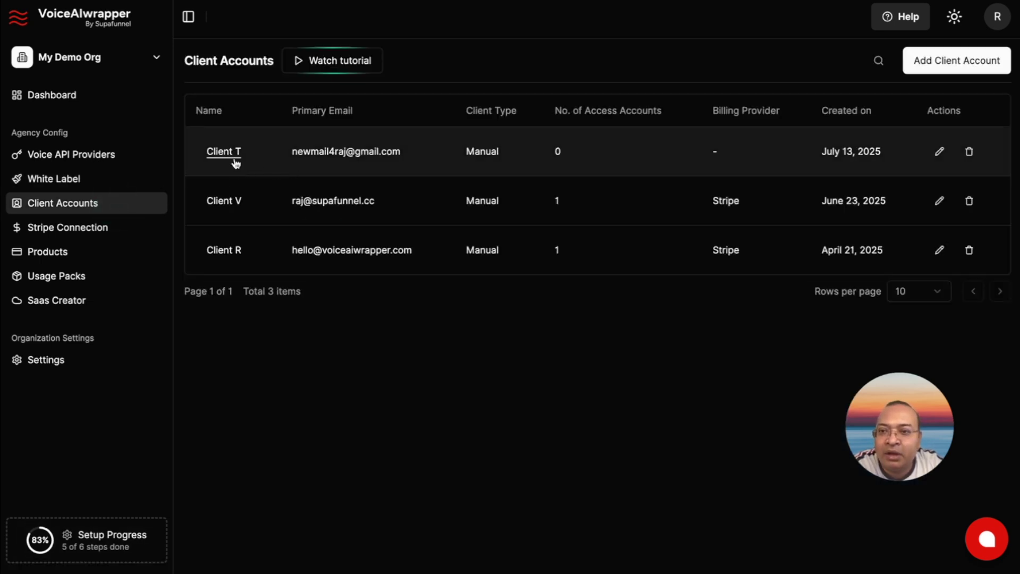
click(223, 152)
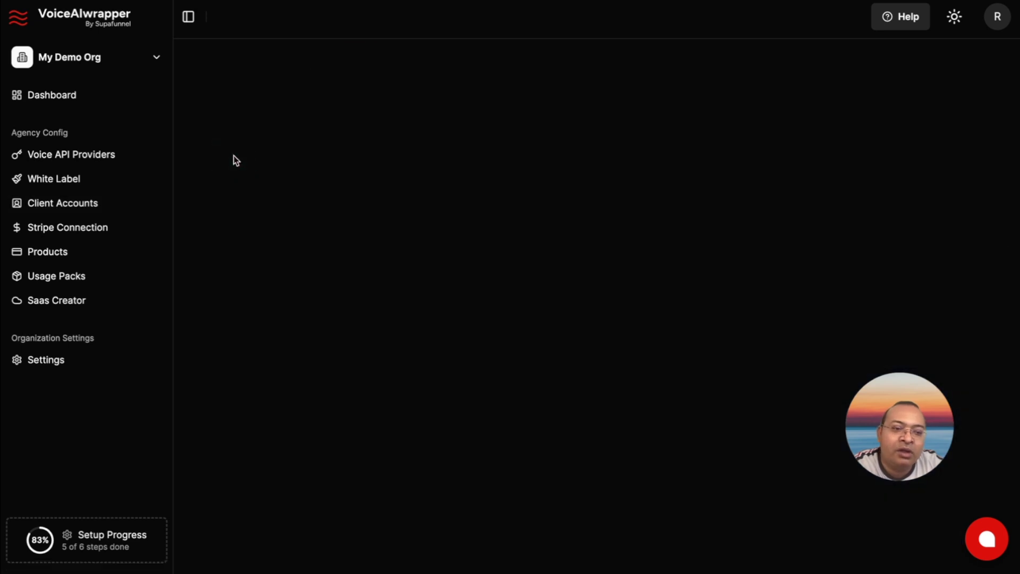